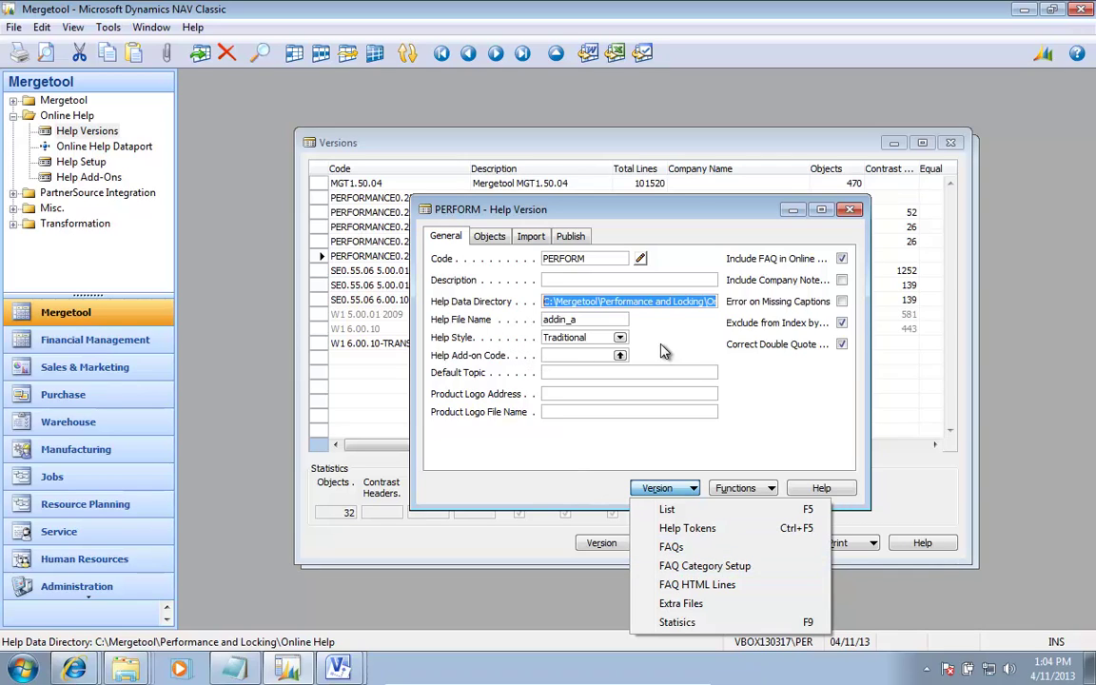
Keep the Traditional help style on the version and open its help tokens
{"action": "left_click", "coordinate": [620, 339]}
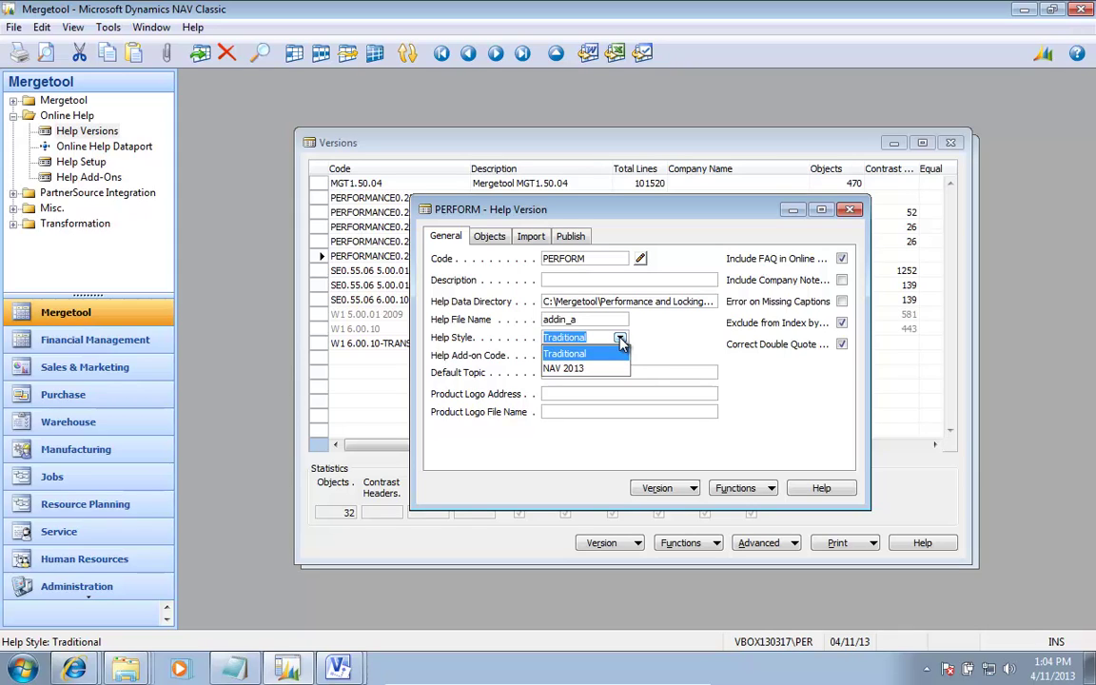
{"action": "left_click", "coordinate": [620, 341]}
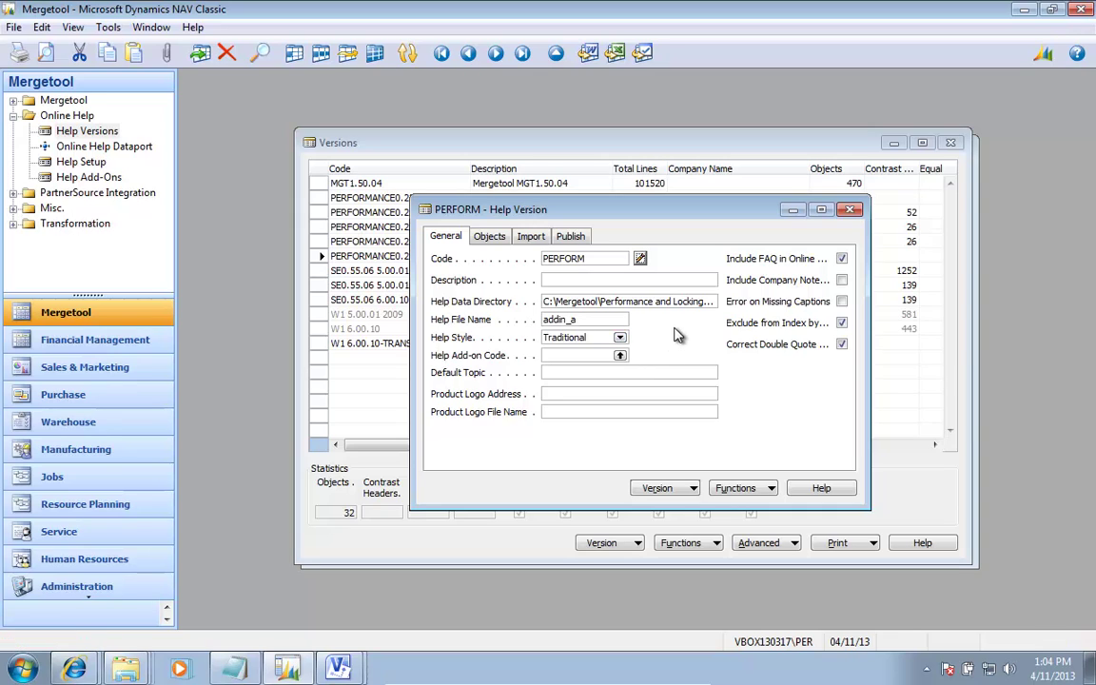
{"action": "left_click", "coordinate": [668, 491]}
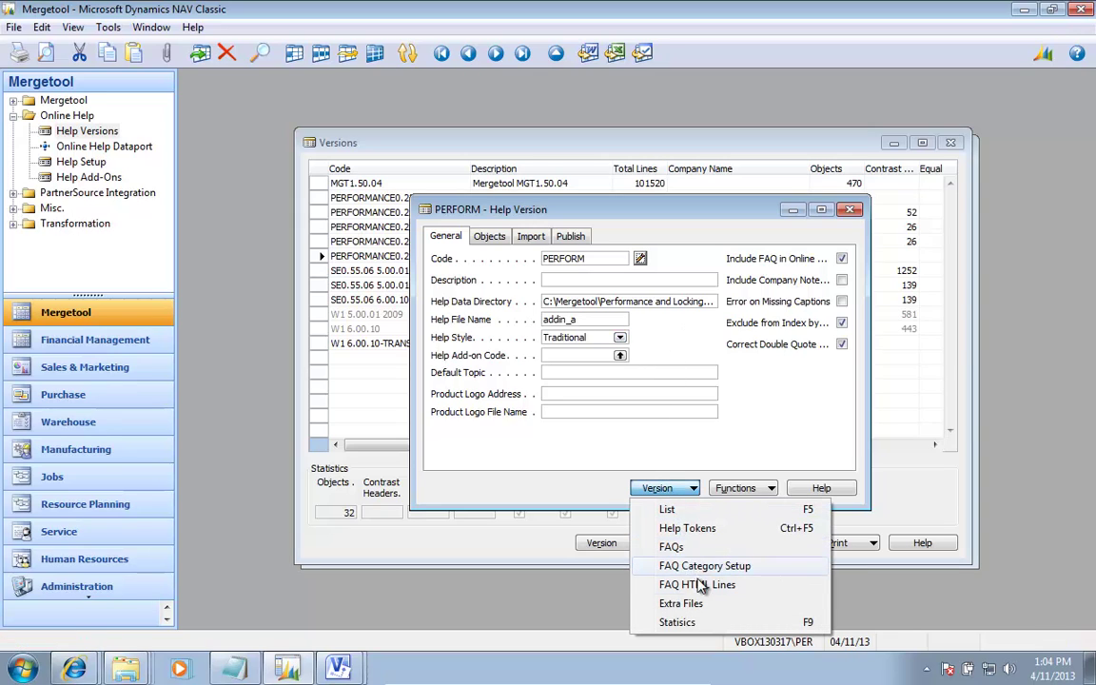
{"action": "left_click", "coordinate": [692, 528]}
Create the PERFORM help add-on from the token's Add-On Code lookup, using the NAV 2013 help style
{"action": "left_click", "coordinate": [713, 218]}
{"action": "left_click", "coordinate": [720, 218]}
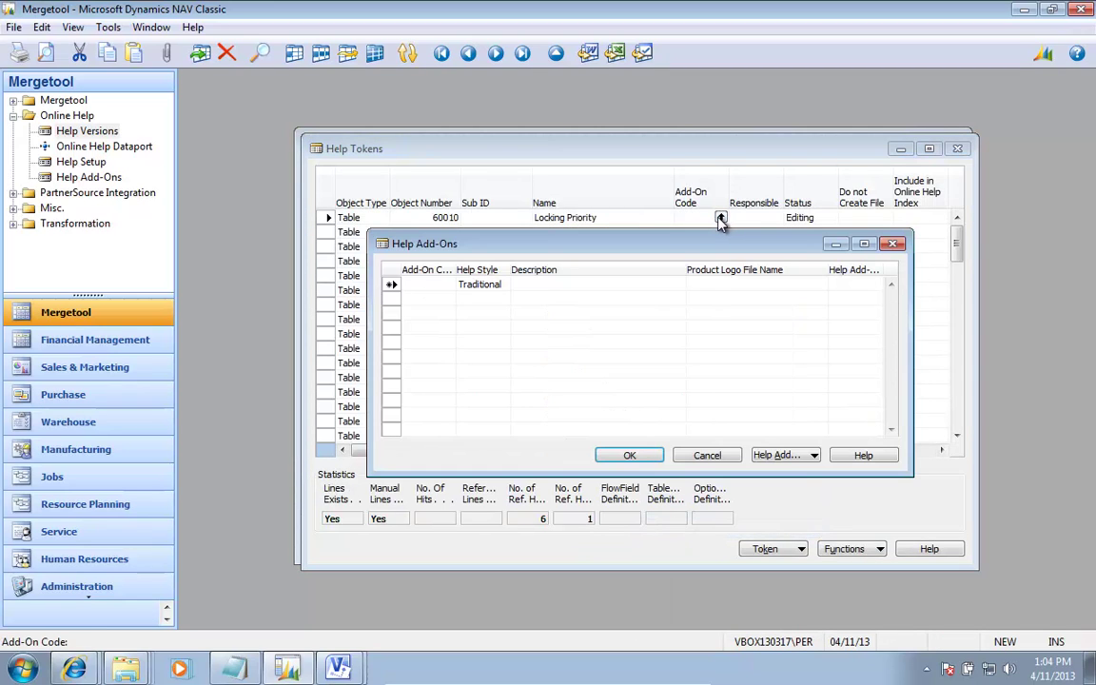
{"action": "type", "text": "perform"}
{"action": "key", "text": "Tab"}
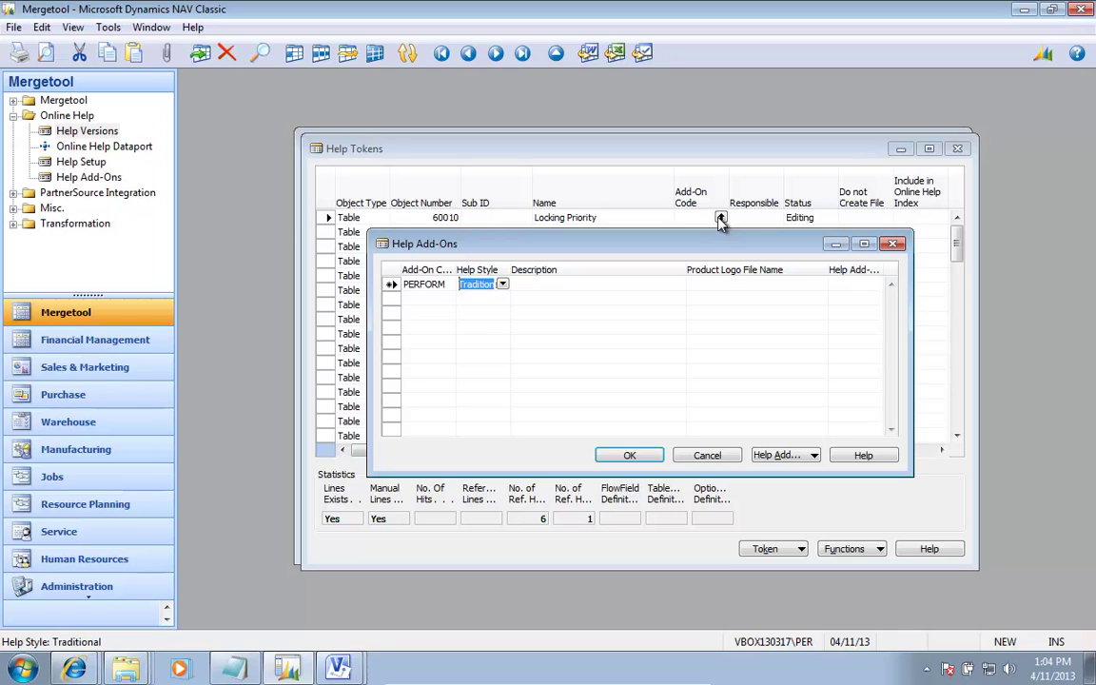
{"action": "key", "text": "F6"}
{"action": "key", "text": "Down"}
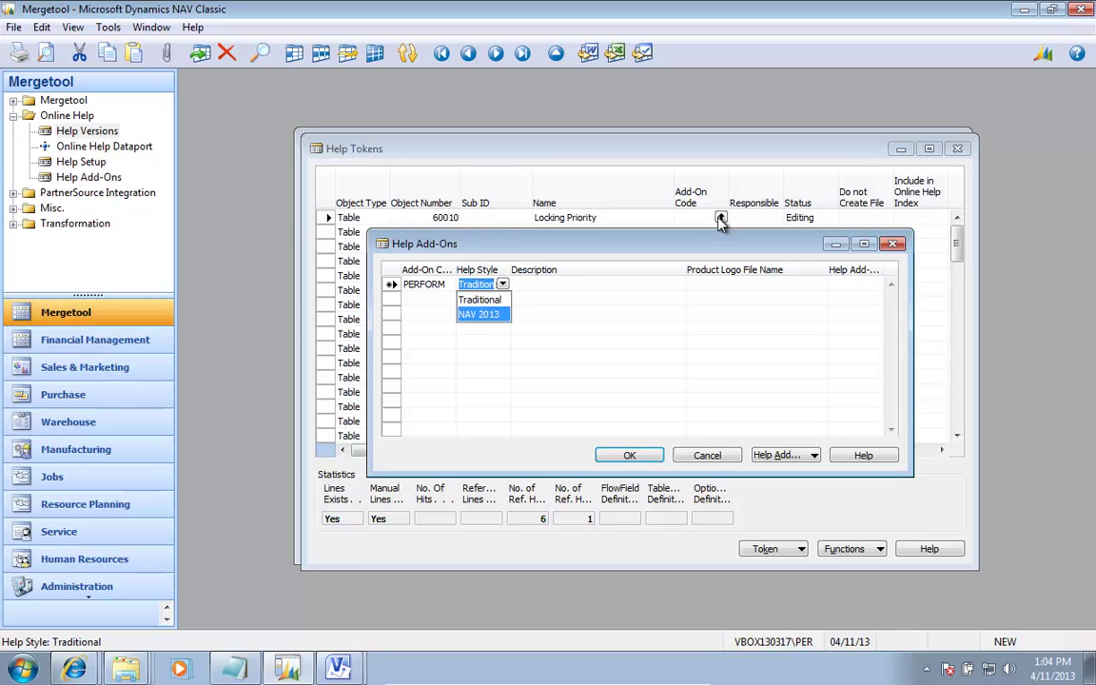
{"action": "key", "text": "Return"}
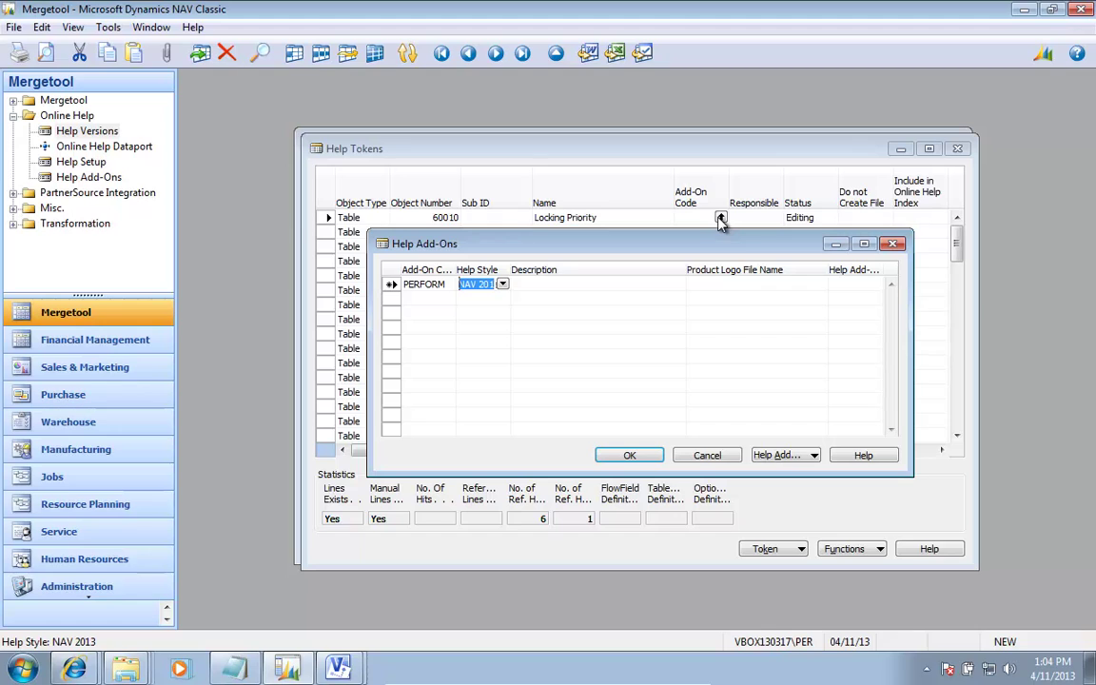
Open the PERFORM NAV 2013 add-on card and insert the standard Navision 2013 HTML lines
{"action": "left_click", "coordinate": [775, 454]}
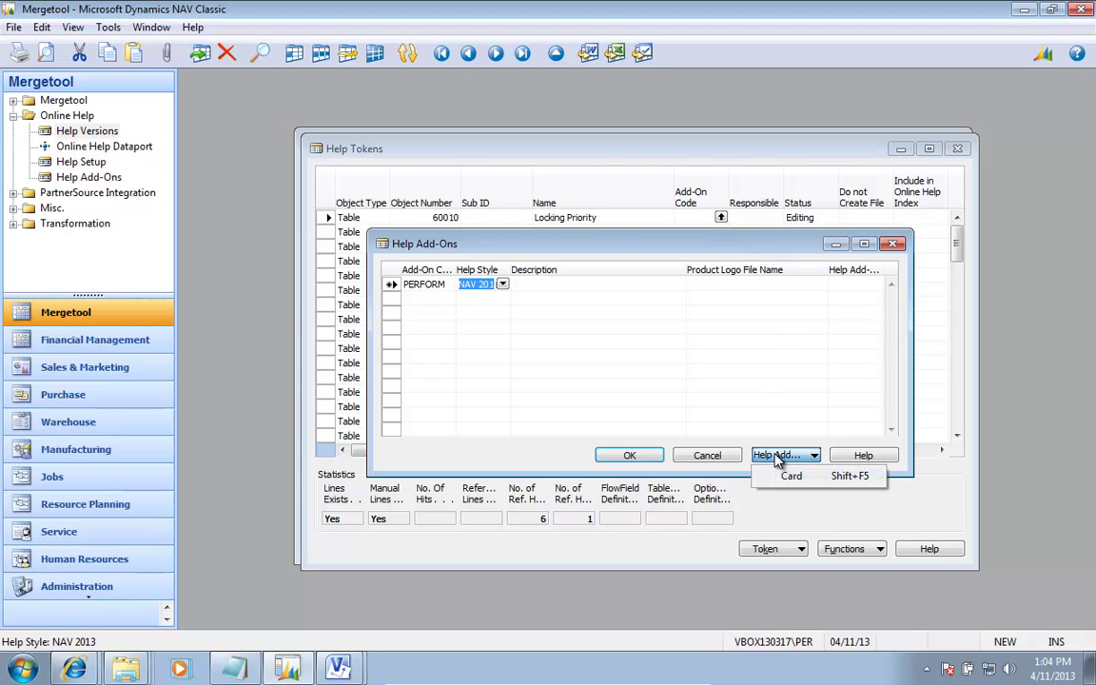
{"action": "left_click", "coordinate": [788, 476]}
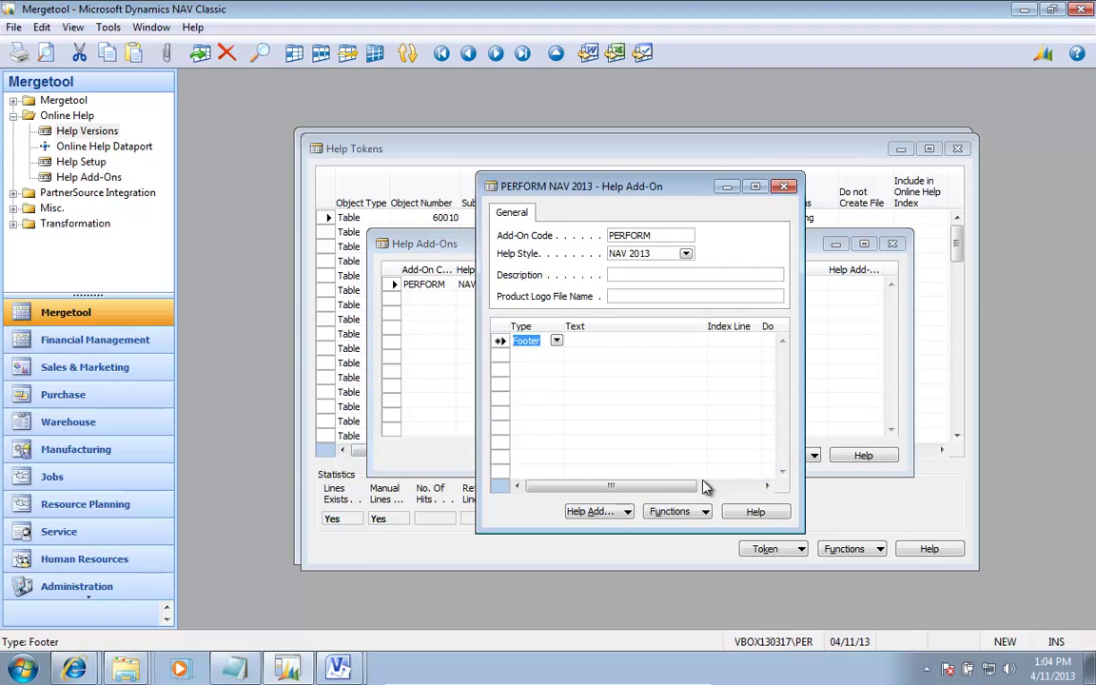
{"action": "left_click", "coordinate": [676, 514]}
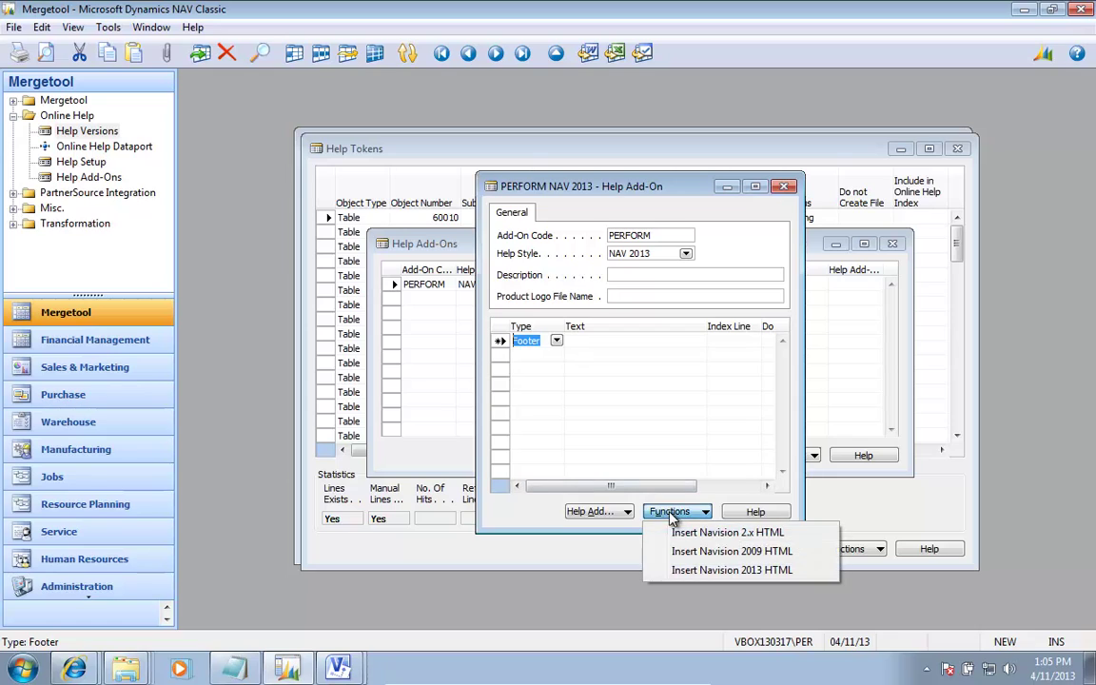
{"action": "left_click", "coordinate": [707, 570]}
Enlarge the add-on card and review the Language comment, expandImage and MS-HKWD META lines
{"action": "left_click_drag", "start_coordinate": [476, 175], "coordinate": [198, 58]}
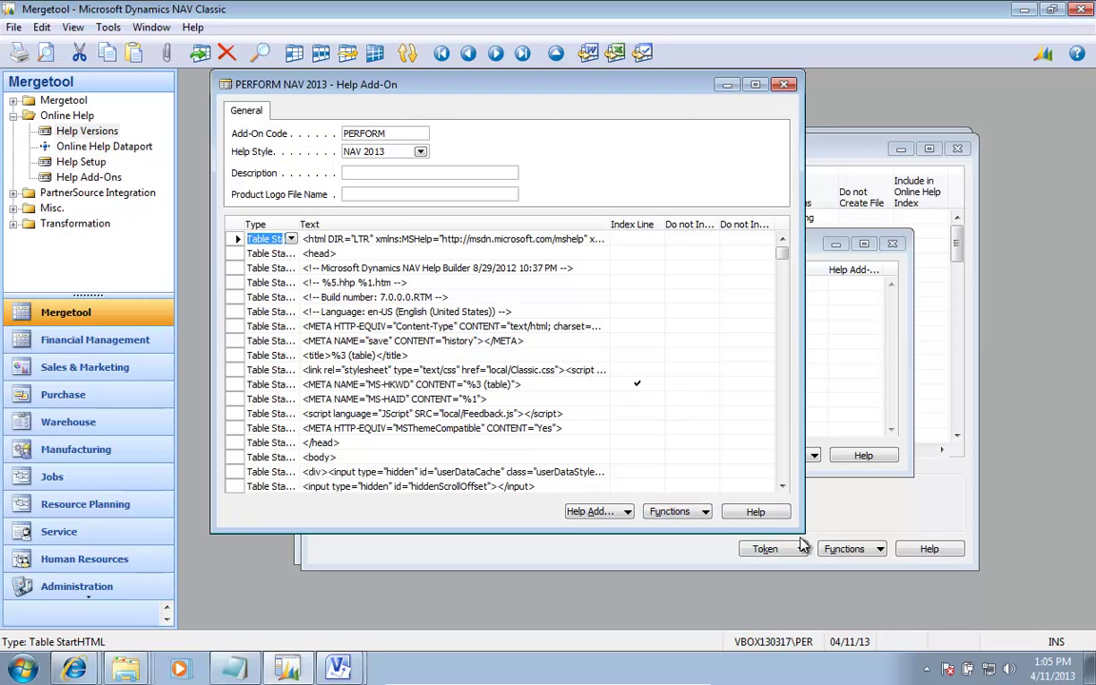
{"action": "left_click_drag", "start_coordinate": [798, 534], "coordinate": [1026, 614]}
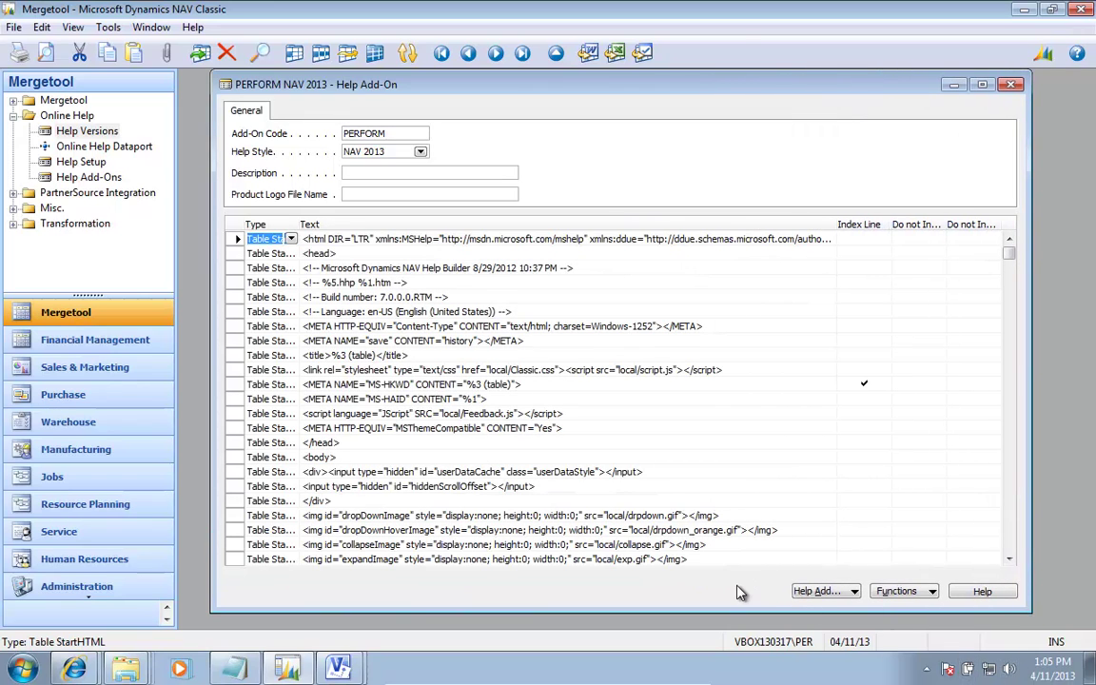
{"action": "key", "text": "Down"}
{"action": "key", "text": "Down"}
{"action": "key", "text": "Tab"}
{"action": "key", "text": "Down"}
{"action": "key", "text": "Down"}
{"action": "key", "text": "Down"}
{"action": "key", "text": "Down"}
{"action": "key", "text": "Down"}
{"action": "key", "text": "Down"}
{"action": "key", "text": "Down"}
{"action": "key", "text": "Down"}
{"action": "key", "text": "Down"}
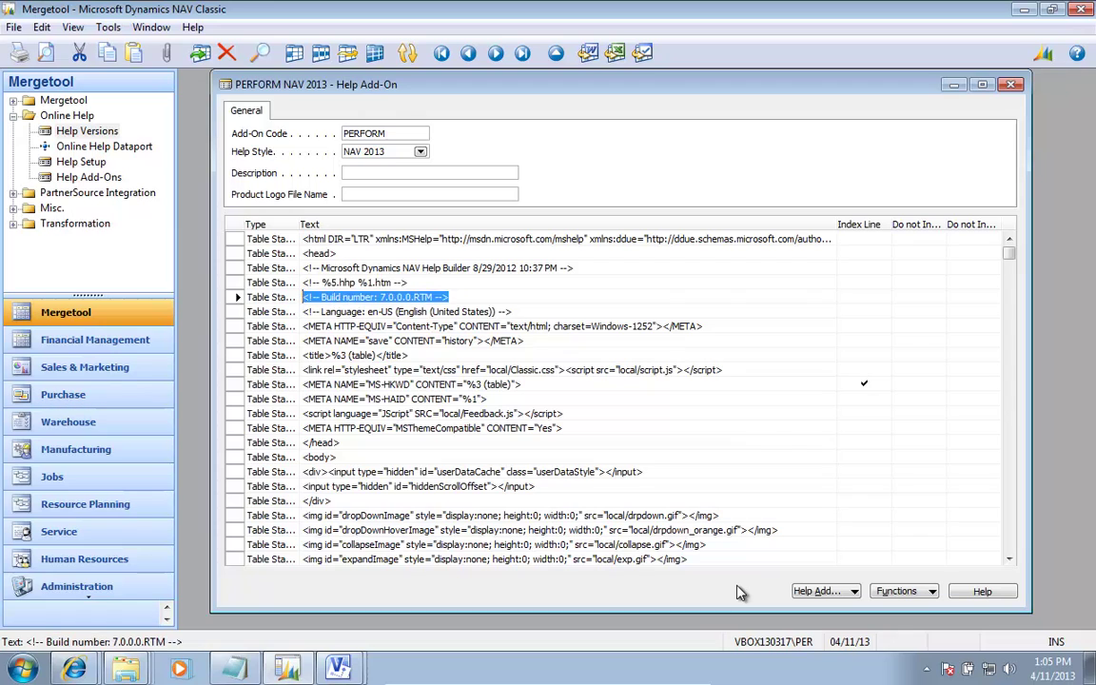
{"action": "key", "text": "Up"}
{"action": "key", "text": "Up"}
{"action": "key", "text": "Up"}
{"action": "key", "text": "Up"}
{"action": "key", "text": "Up"}
{"action": "key", "text": "Up"}
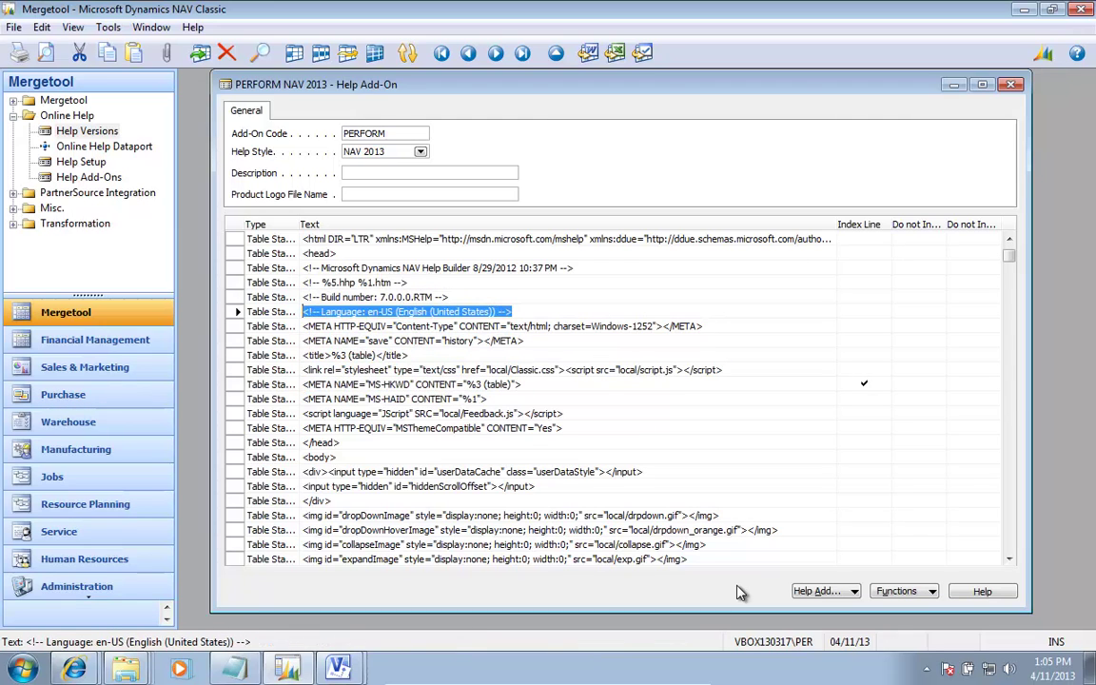
{"action": "key", "text": "Down"}
{"action": "key", "text": "Down"}
{"action": "key", "text": "Down"}
{"action": "key", "text": "Down"}
{"action": "key", "text": "Down"}
{"action": "key", "text": "Down"}
{"action": "key", "text": "Down"}
{"action": "key", "text": "Down"}
{"action": "key", "text": "Down"}
{"action": "key", "text": "Down"}
{"action": "key", "text": "Down"}
{"action": "key", "text": "Down"}
{"action": "key", "text": "Down"}
{"action": "key", "text": "Down"}
{"action": "key", "text": "Down"}
{"action": "key", "text": "Down"}
{"action": "key", "text": "Down"}
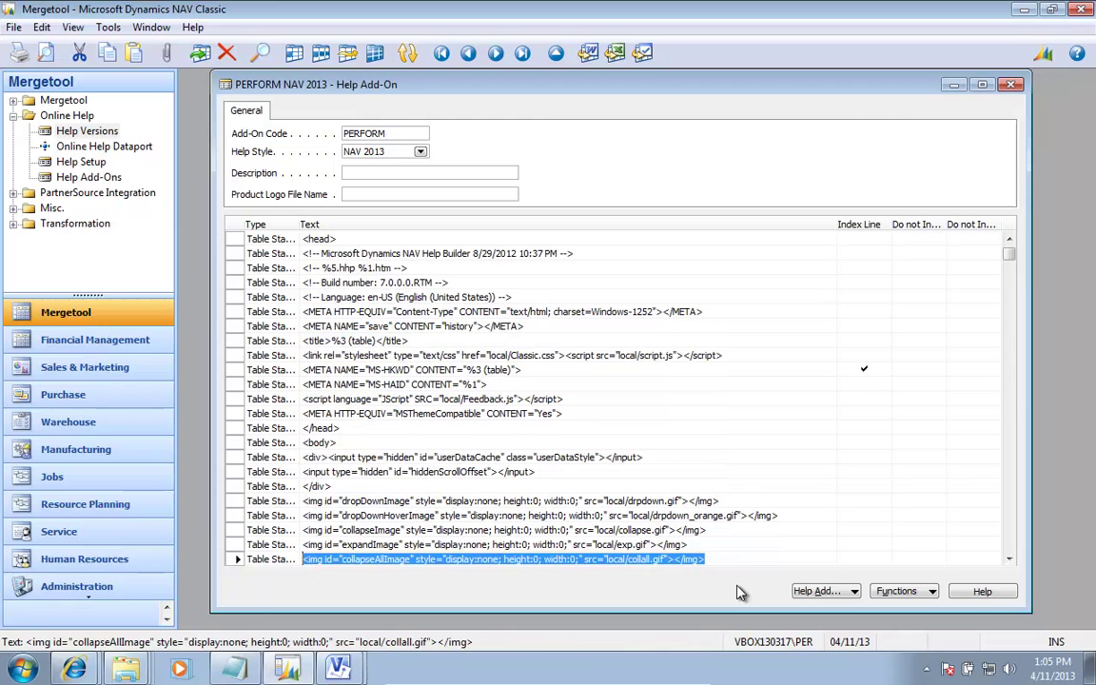
{"action": "key", "text": "Up"}
{"action": "key", "text": "Up"}
{"action": "key", "text": "Up"}
{"action": "key", "text": "Up"}
{"action": "key", "text": "Up"}
{"action": "key", "text": "Up"}
{"action": "key", "text": "Up"}
{"action": "key", "text": "Up"}
{"action": "key", "text": "Up"}
{"action": "key", "text": "Up"}
{"action": "key", "text": "Up"}
{"action": "key", "text": "Up"}
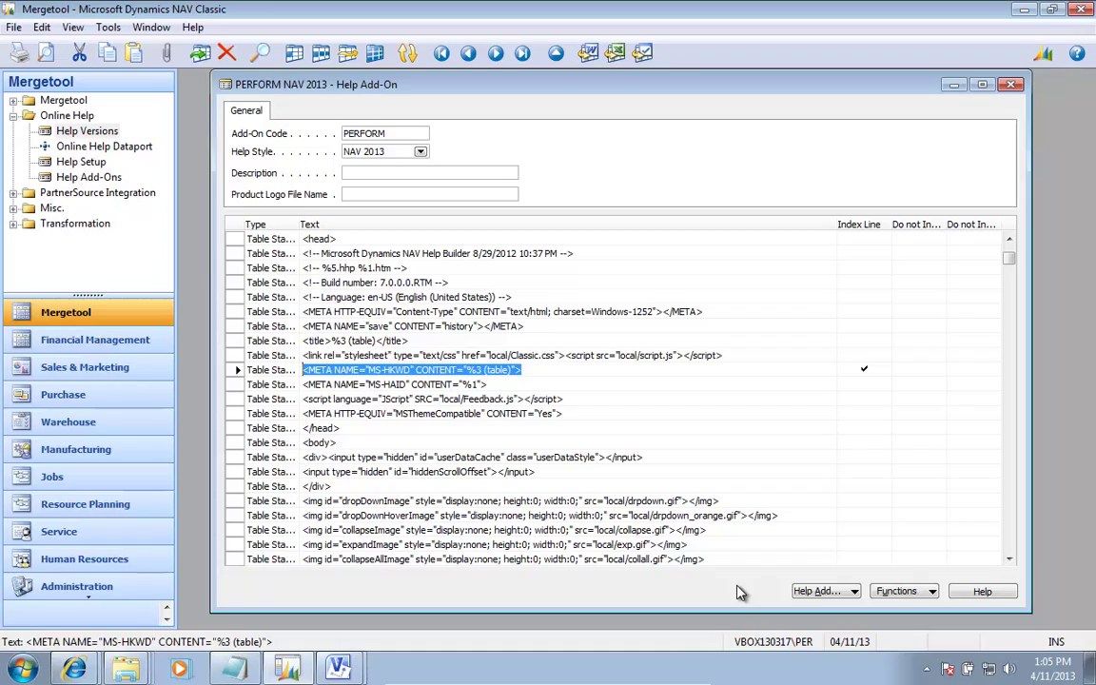
Step through the Table, Field, Form, Report, FAQ and Batch Jobs lines to a new Footer row
{"action": "key", "text": "Down"}
{"action": "key", "text": "Down"}
{"action": "key", "text": "Down"}
{"action": "key", "text": "Down"}
{"action": "key", "text": "Down"}
{"action": "key", "text": "Down"}
{"action": "key", "text": "Down"}
{"action": "key", "text": "Down"}
{"action": "key", "text": "Down"}
{"action": "key", "text": "Down"}
{"action": "key", "text": "Down"}
{"action": "key", "text": "Down"}
{"action": "key", "text": "Down"}
{"action": "key", "text": "Down"}
{"action": "key", "text": "Down"}
{"action": "key", "text": "Down"}
{"action": "key", "text": "Down"}
{"action": "key", "text": "Down"}
{"action": "key", "text": "Down"}
{"action": "key", "text": "Down"}
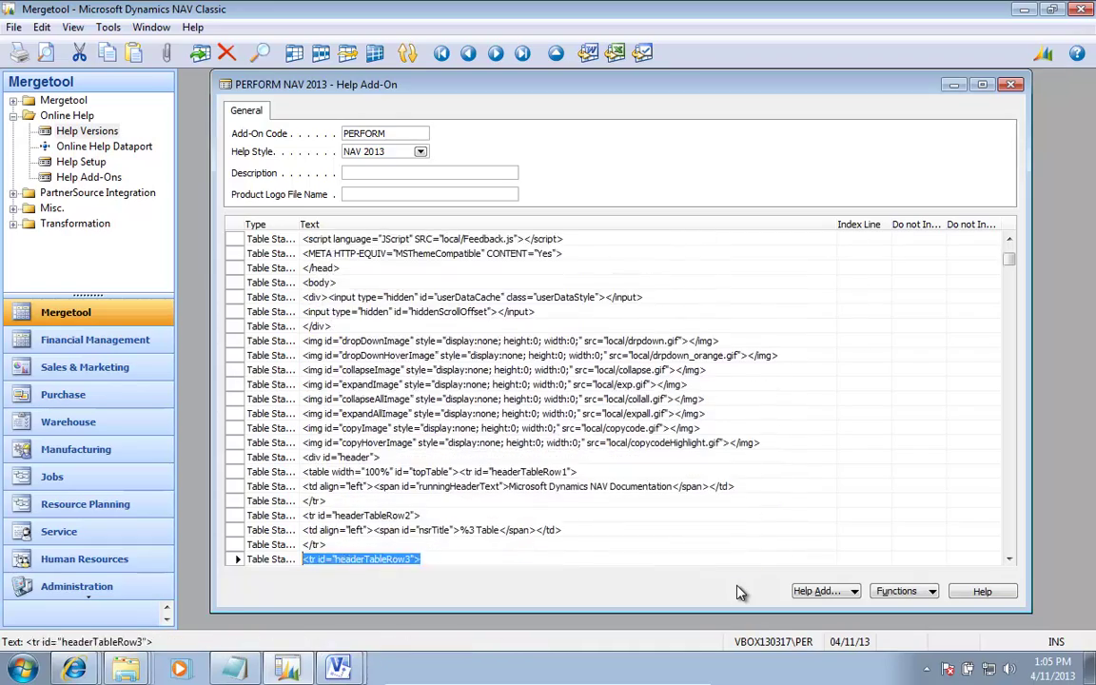
{"action": "key", "text": "Down"}
{"action": "key", "text": "Down"}
{"action": "key", "text": "Down"}
{"action": "key", "text": "Down"}
{"action": "key", "text": "Down"}
{"action": "key", "text": "Down"}
{"action": "key", "text": "Down"}
{"action": "key", "text": "Down"}
{"action": "key", "text": "Down"}
{"action": "key", "text": "Down"}
{"action": "key", "text": "Down"}
{"action": "key", "text": "Down"}
{"action": "key", "text": "Down"}
{"action": "key", "text": "Down"}
{"action": "key", "text": "Down"}
{"action": "key", "text": "Down"}
{"action": "key", "text": "Down"}
{"action": "key", "text": "Down"}
{"action": "key", "text": "Down"}
{"action": "key", "text": "Down"}
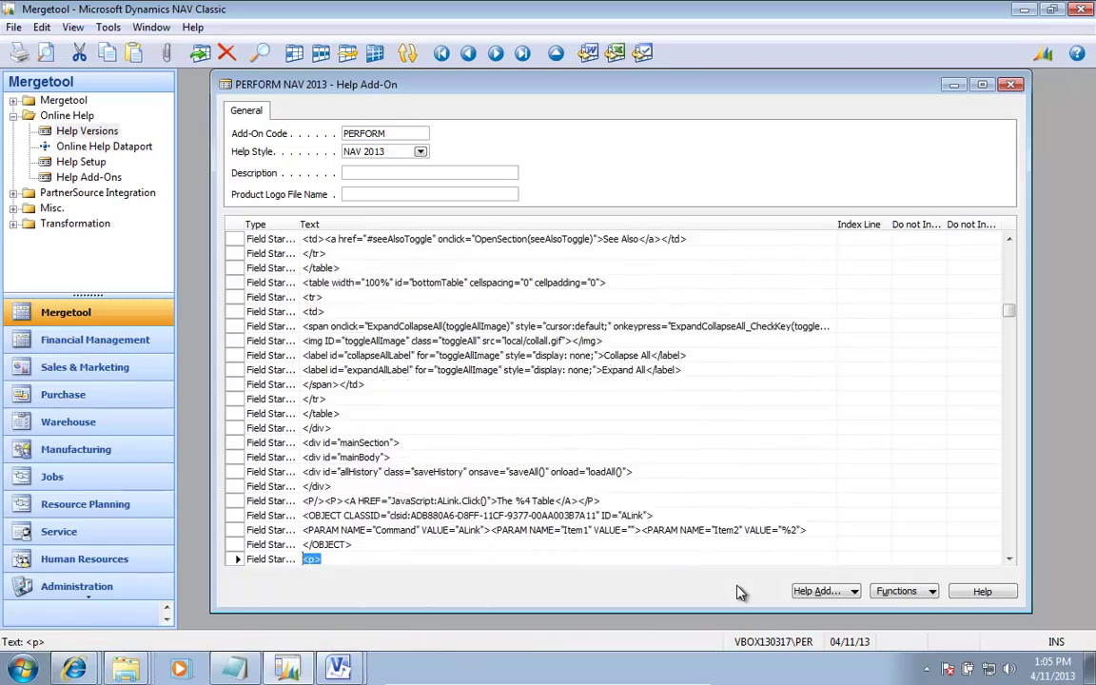
{"action": "key", "text": "Down"}
{"action": "key", "text": "Down"}
{"action": "key", "text": "Down"}
{"action": "key", "text": "Down"}
{"action": "key", "text": "Down"}
{"action": "key", "text": "Down"}
{"action": "key", "text": "Down"}
{"action": "key", "text": "Down"}
{"action": "key", "text": "Down"}
{"action": "key", "text": "Down"}
{"action": "key", "text": "Down"}
{"action": "key", "text": "Down"}
{"action": "key", "text": "Down"}
{"action": "key", "text": "Down"}
{"action": "key", "text": "Down"}
{"action": "key", "text": "Down"}
{"action": "key", "text": "Down"}
{"action": "key", "text": "Down"}
{"action": "key", "text": "Down"}
{"action": "key", "text": "Down"}
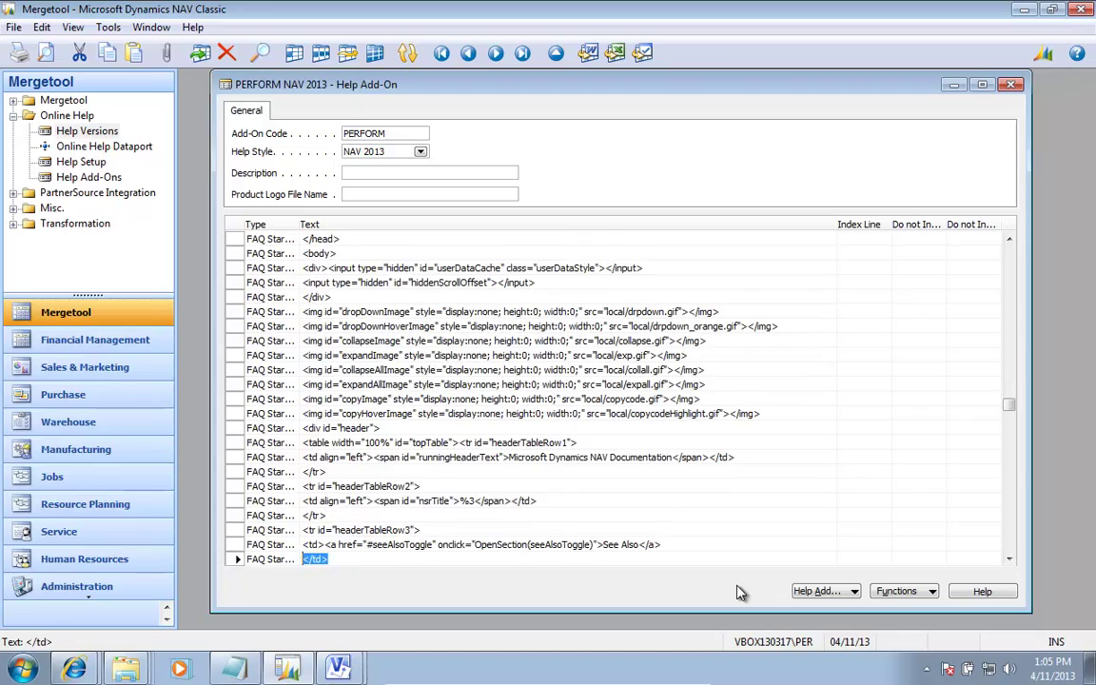
{"action": "key", "text": "Down"}
{"action": "key", "text": "Down"}
{"action": "key", "text": "Down"}
{"action": "key", "text": "Down"}
{"action": "key", "text": "Down"}
{"action": "key", "text": "Down"}
{"action": "key", "text": "Down"}
{"action": "key", "text": "Down"}
{"action": "key", "text": "Down"}
{"action": "key", "text": "Down"}
{"action": "key", "text": "Down"}
{"action": "key", "text": "Down"}
{"action": "key", "text": "Down"}
{"action": "key", "text": "Down"}
{"action": "key", "text": "Down"}
{"action": "key", "text": "Down"}
{"action": "key", "text": "Down"}
{"action": "key", "text": "Down"}
{"action": "key", "text": "Down"}
{"action": "key", "text": "Down"}
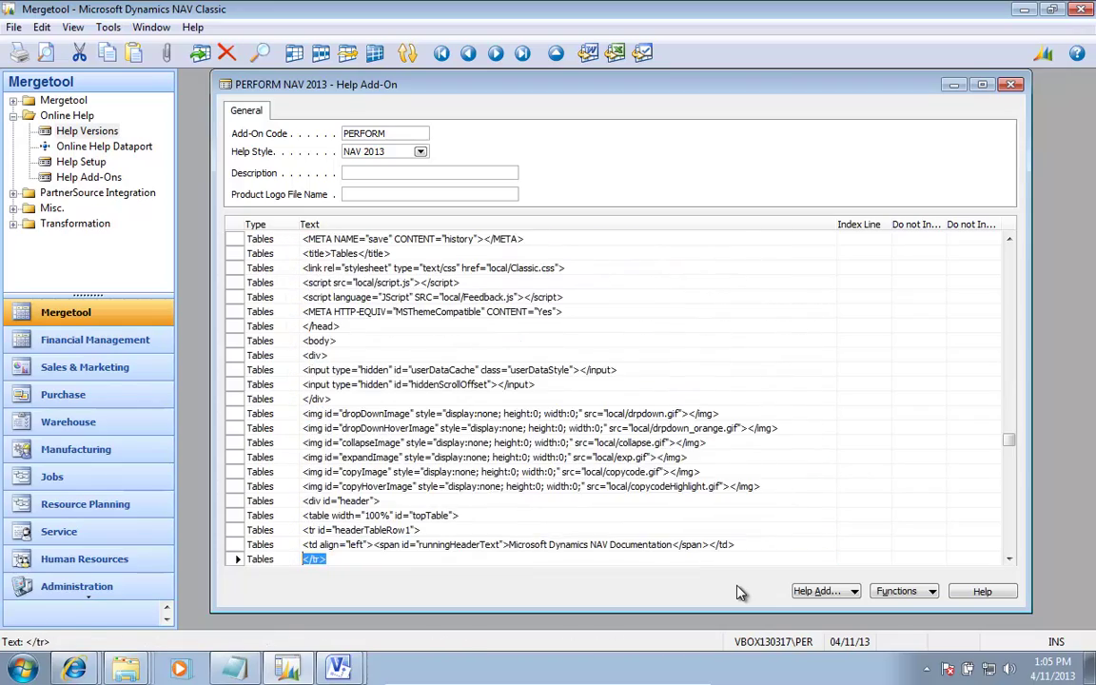
{"action": "key", "text": "Down"}
{"action": "key", "text": "Down"}
{"action": "key", "text": "Down"}
{"action": "key", "text": "Down"}
{"action": "key", "text": "Down"}
{"action": "key", "text": "Down"}
{"action": "key", "text": "Down"}
{"action": "key", "text": "Down"}
{"action": "key", "text": "Down"}
{"action": "key", "text": "Down"}
{"action": "key", "text": "Down"}
{"action": "key", "text": "Down"}
{"action": "key", "text": "Down"}
{"action": "key", "text": "Down"}
{"action": "key", "text": "Down"}
{"action": "key", "text": "Down"}
{"action": "key", "text": "Down"}
{"action": "key", "text": "Down"}
{"action": "key", "text": "Down"}
{"action": "key", "text": "Down"}
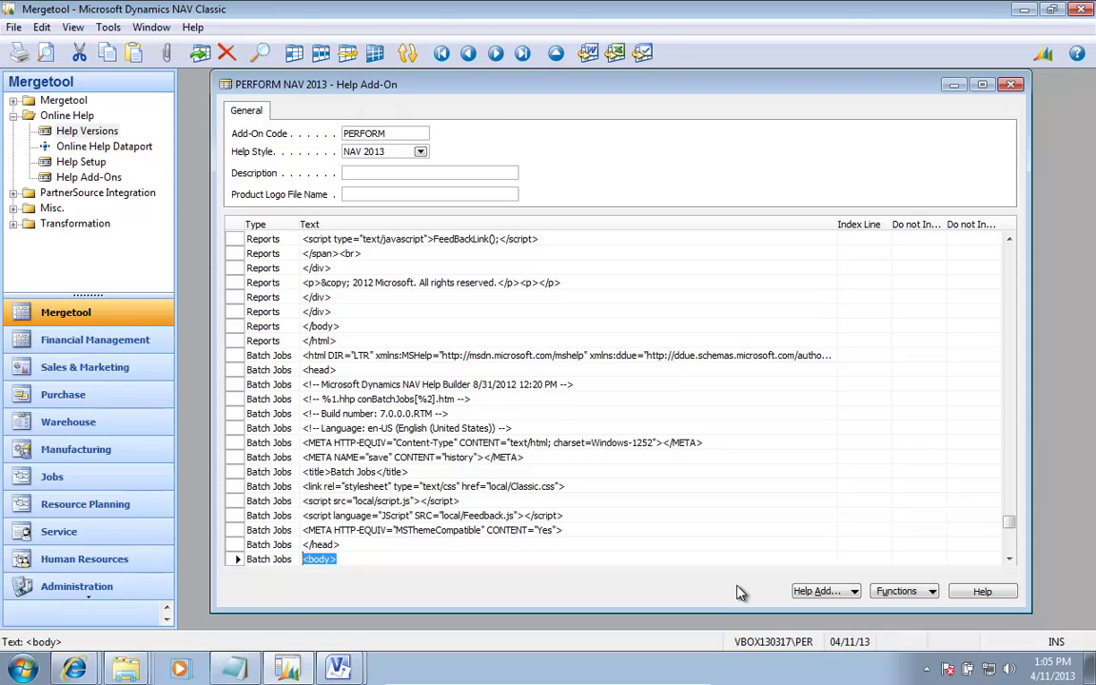
{"action": "key", "text": "Down"}
{"action": "key", "text": "Down"}
{"action": "key", "text": "Down"}
{"action": "key", "text": "Down"}
{"action": "key", "text": "Down"}
{"action": "key", "text": "Down"}
{"action": "key", "text": "Down"}
{"action": "key", "text": "Down"}
{"action": "key", "text": "Down"}
{"action": "key", "text": "Down"}
{"action": "key", "text": "Down"}
{"action": "key", "text": "Down"}
{"action": "key", "text": "Down"}
{"action": "key", "text": "Down"}
{"action": "key", "text": "Down"}
{"action": "key", "text": "Down"}
{"action": "key", "text": "Down"}
{"action": "key", "text": "Down"}
{"action": "key", "text": "Down"}
{"action": "key", "text": "Down"}
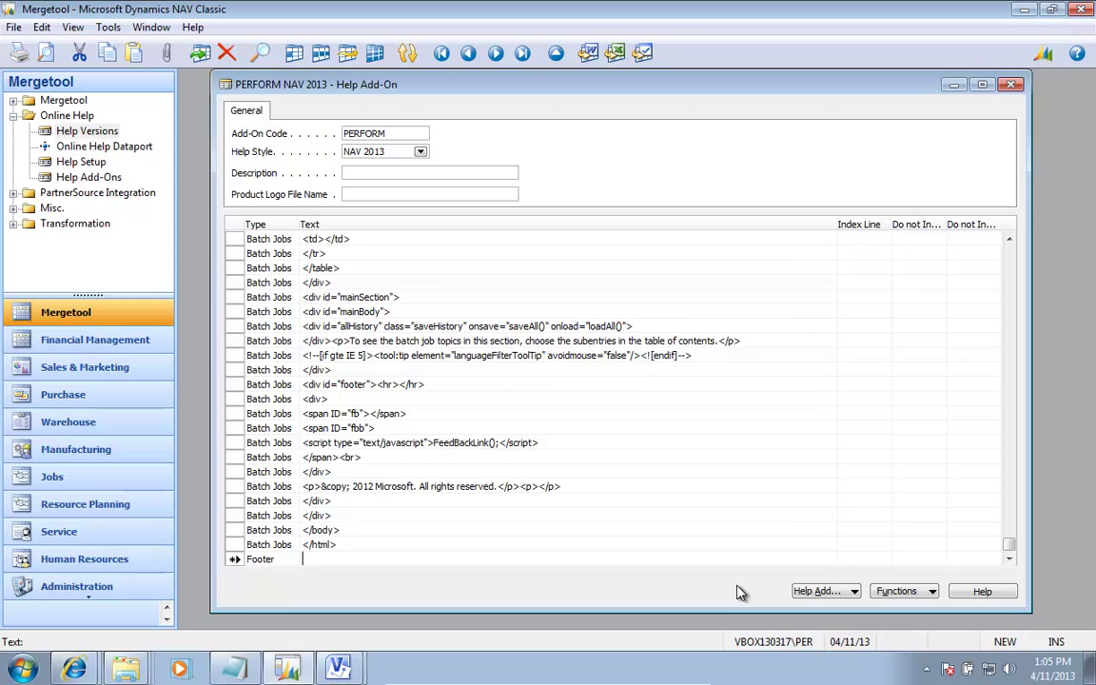
Enter '<hr>Copyright 2013 Mergetool.com<br>' as the text of the new Footer line
{"action": "type", "text": "Copyright 2013 Mergetool.com"}
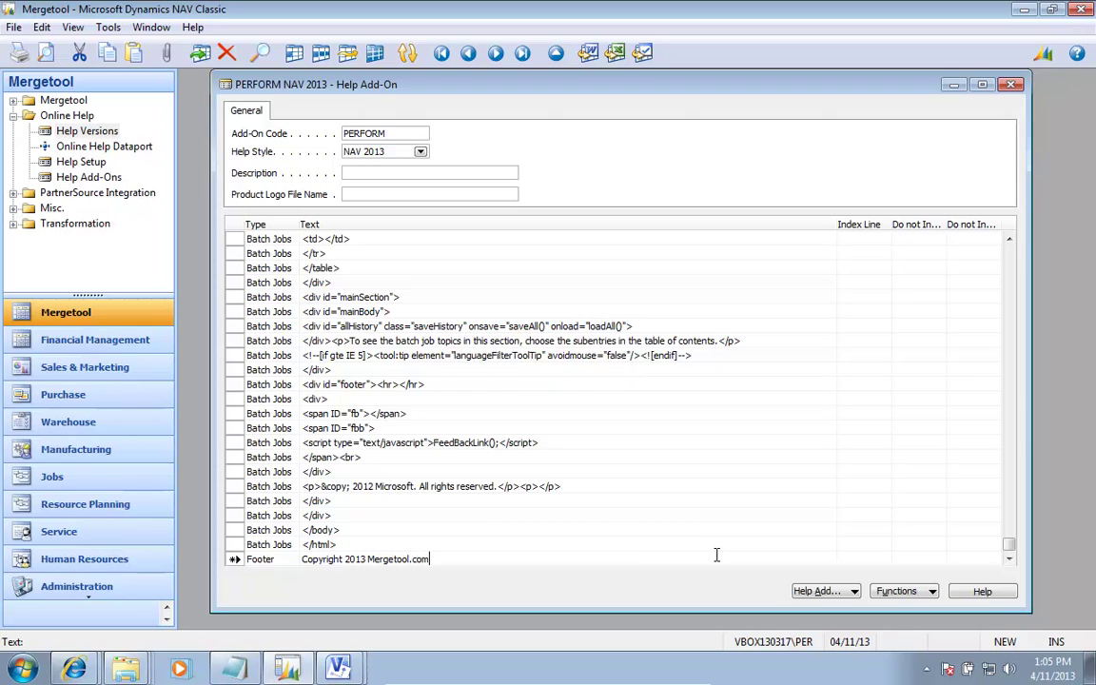
{"action": "key", "text": "Up"}
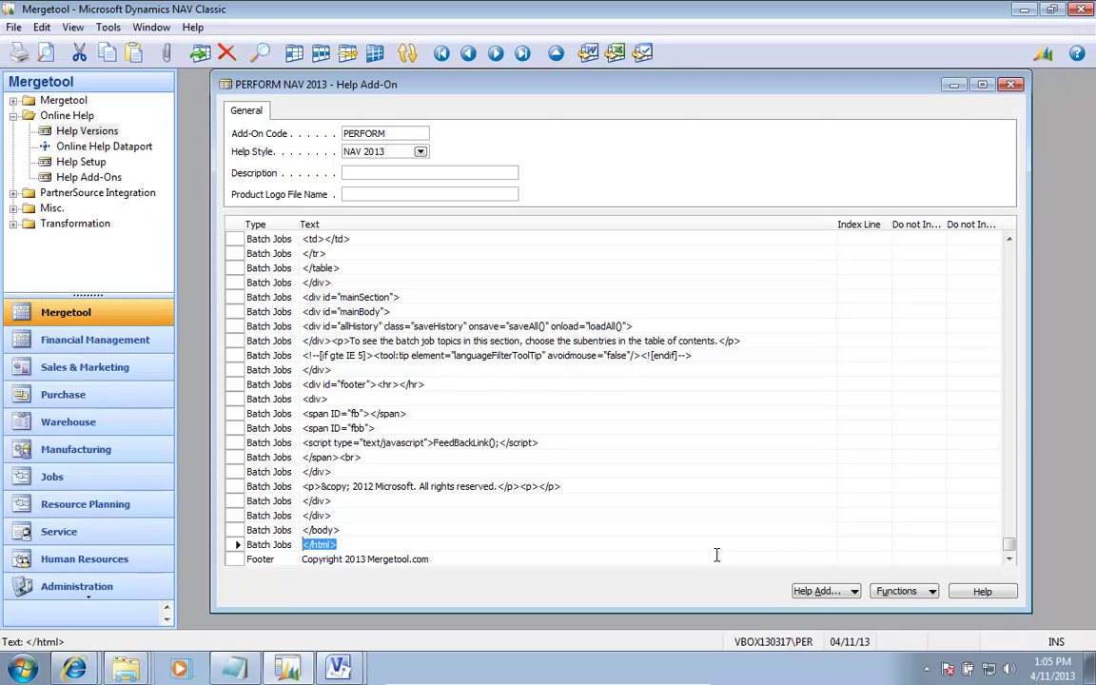
{"action": "key", "text": "Down"}
{"action": "key", "text": "Home"}
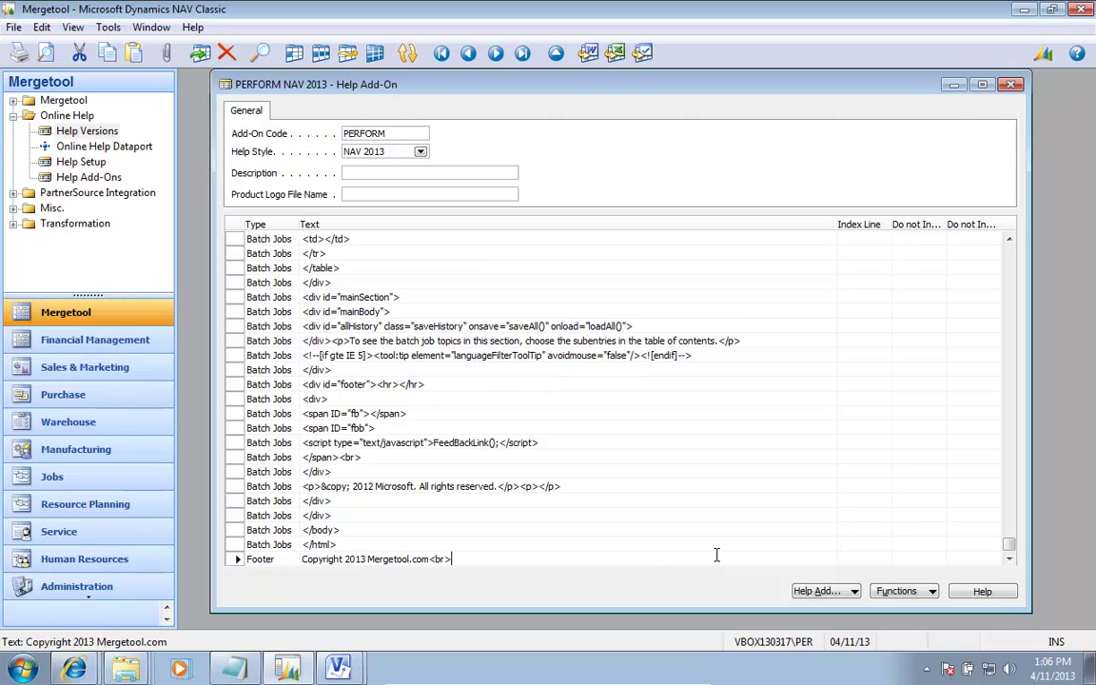
{"action": "type", "text": "<br>"}
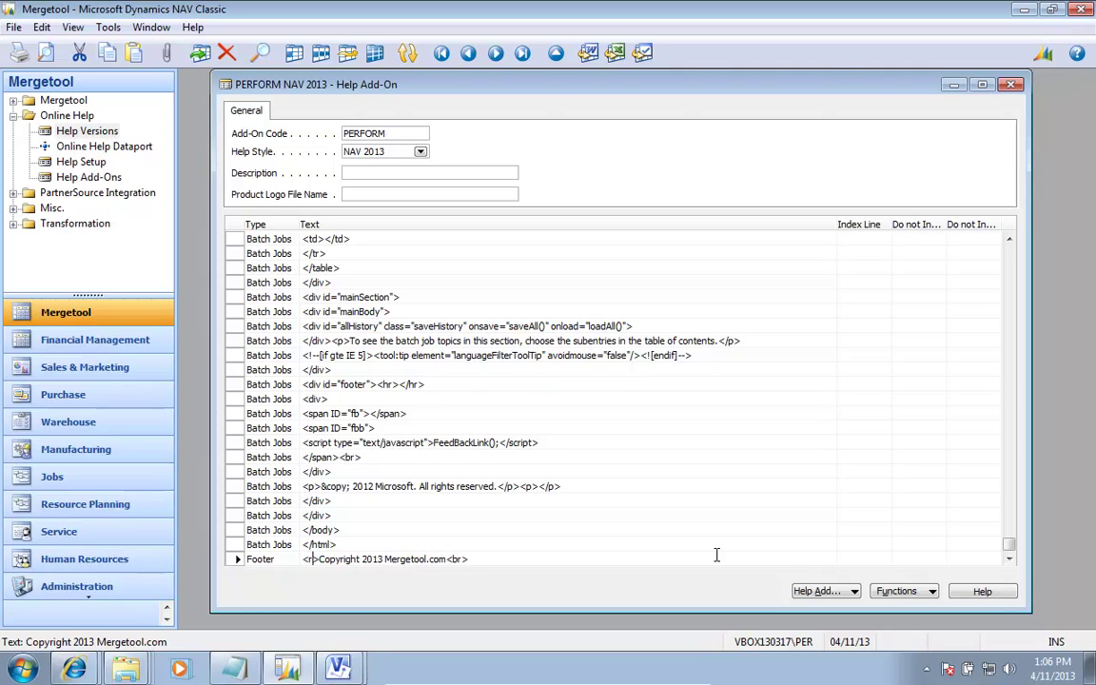
{"action": "type", "text": "h"}
{"action": "key", "text": "Up"}
{"action": "key", "text": "Up"}
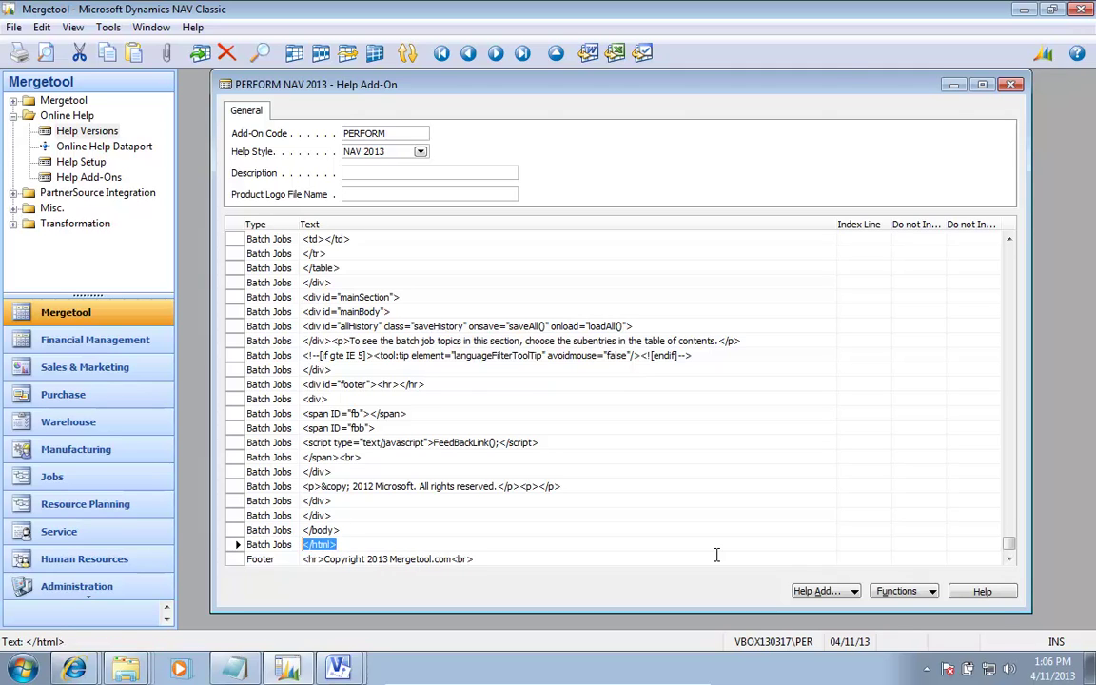
{"action": "key", "text": "Down"}
{"action": "key", "text": "Down"}
{"action": "key", "text": "Down"}
{"action": "key", "text": "Up"}
{"action": "key", "text": "Up"}
{"action": "key", "text": "Up"}
{"action": "key", "text": "Up"}
{"action": "key", "text": "Up"}
{"action": "key", "text": "Up"}
{"action": "key", "text": "Up"}
{"action": "key", "text": "Up"}
{"action": "key", "text": "Up"}
{"action": "key", "text": "Up"}
{"action": "key", "text": "Up"}
{"action": "key", "text": "Up"}
{"action": "key", "text": "Up"}
{"action": "key", "text": "Up"}
{"action": "key", "text": "Up"}
{"action": "key", "text": "Up"}
{"action": "key", "text": "Up"}
{"action": "key", "text": "Up"}
{"action": "key", "text": "Up"}
{"action": "key", "text": "Up"}
{"action": "key", "text": "Up"}
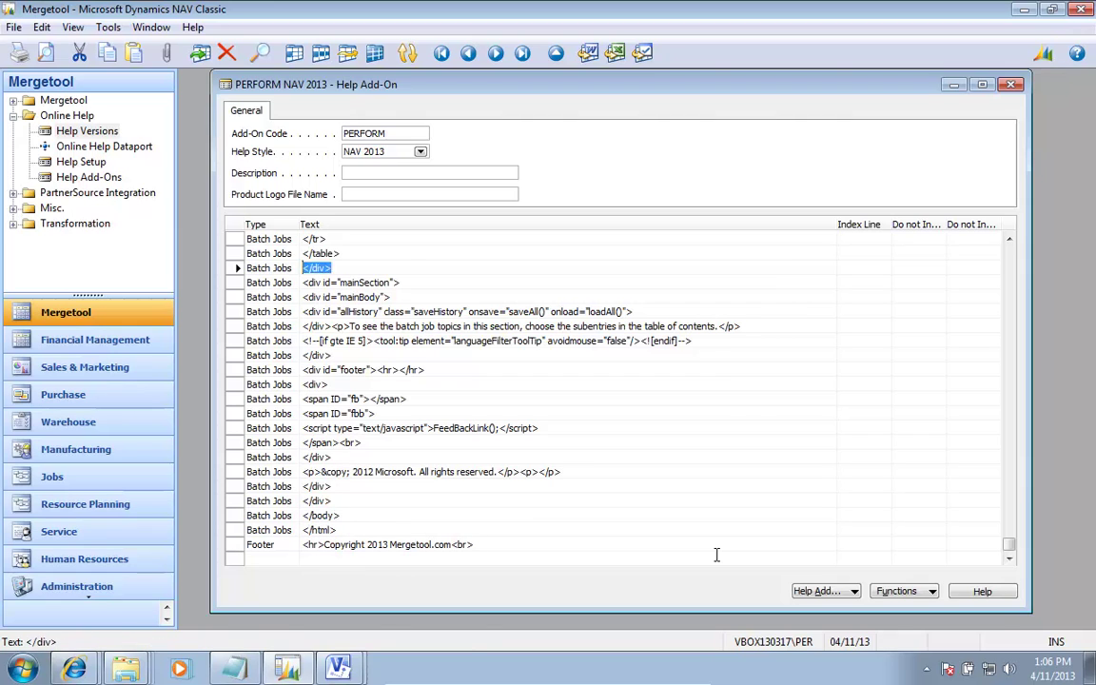
Close the add-on card and apply add-on code PERFORM to all help tokens
{"action": "key", "text": "Escape"}
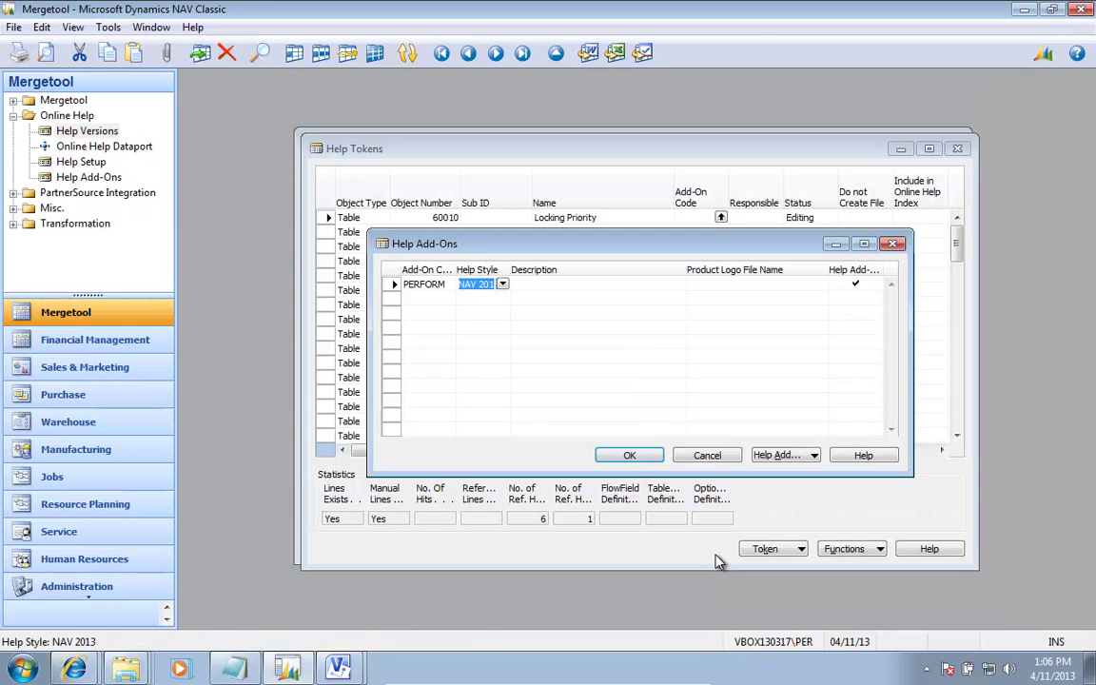
{"action": "key", "text": "Escape"}
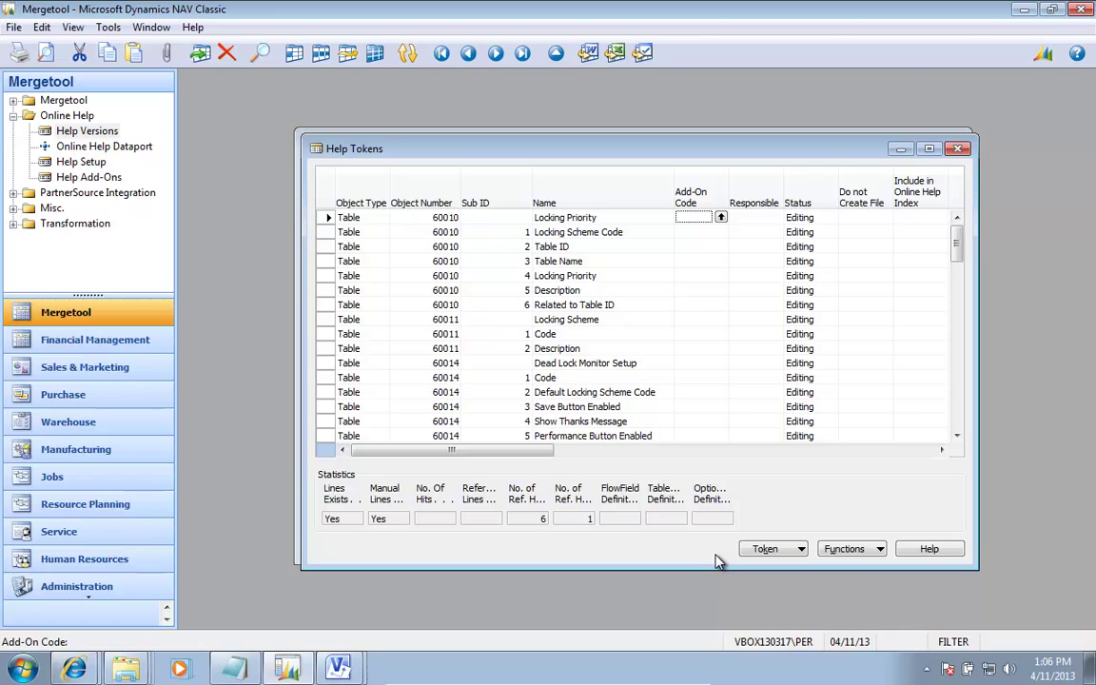
{"action": "key", "text": "ctrl+a"}
{"action": "key", "text": "alt+u"}
{"action": "key", "text": "Down"}
{"action": "key", "text": "Down"}
{"action": "key", "text": "Down"}
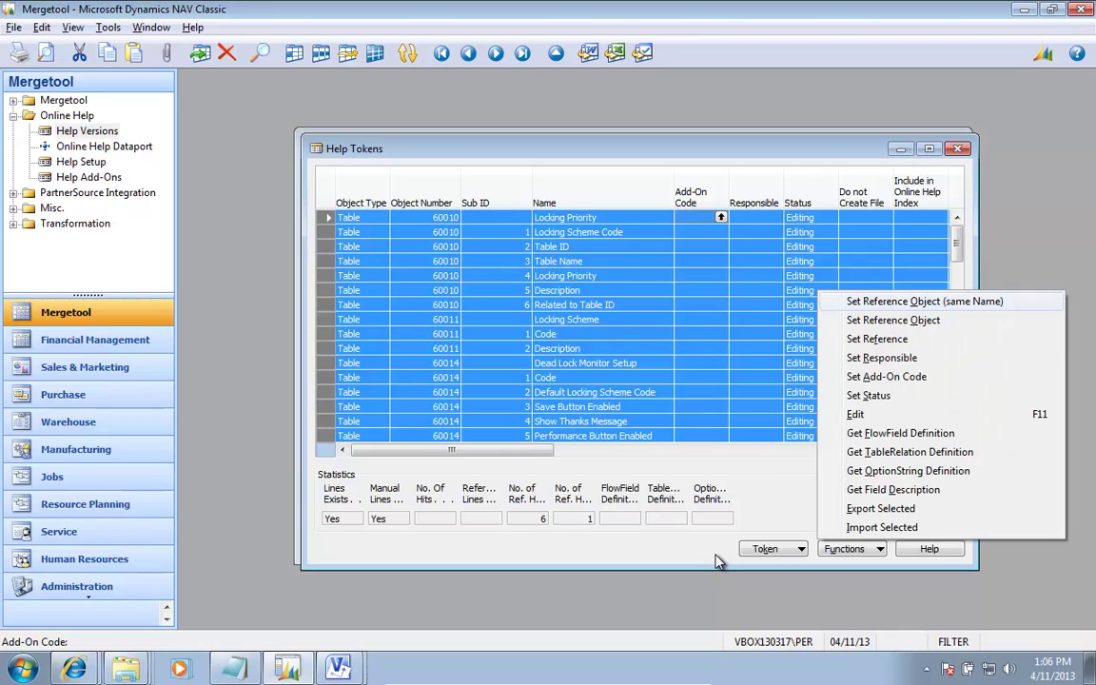
{"action": "key", "text": "Down"}
{"action": "key", "text": "Down"}
{"action": "key", "text": "Up"}
{"action": "key", "text": "Up"}
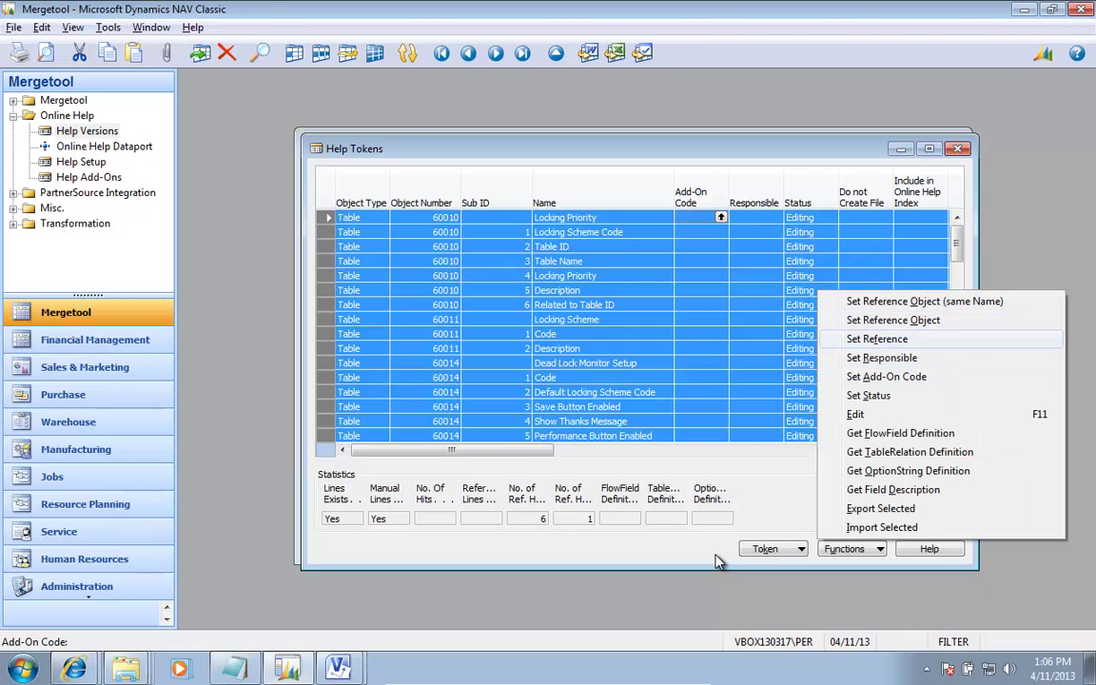
{"action": "key", "text": "Down"}
{"action": "key", "text": "Down"}
{"action": "key", "text": "Return"}
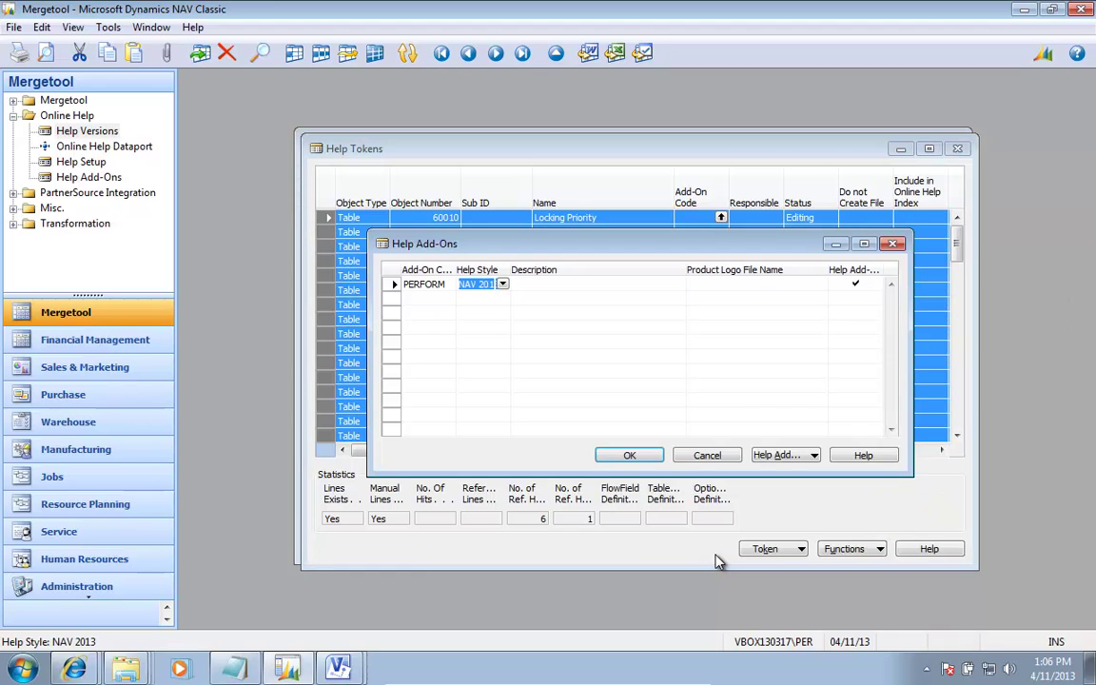
{"action": "key", "text": "Return"}
{"action": "key", "text": "Left"}
{"action": "key", "text": "Left"}
{"action": "key", "text": "Left"}
{"action": "key", "text": "Left"}
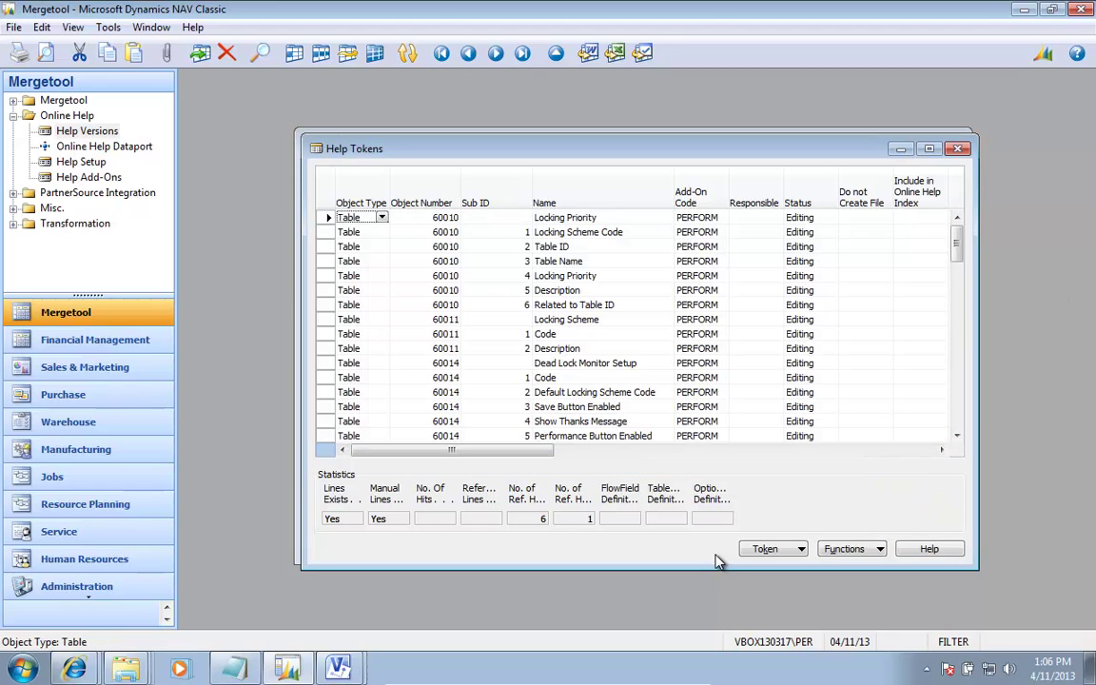
Set the INSTALL FAQ's Add-On Code to PERFORM, then look up the card's Help Add-on Code
{"action": "key", "text": "Escape"}
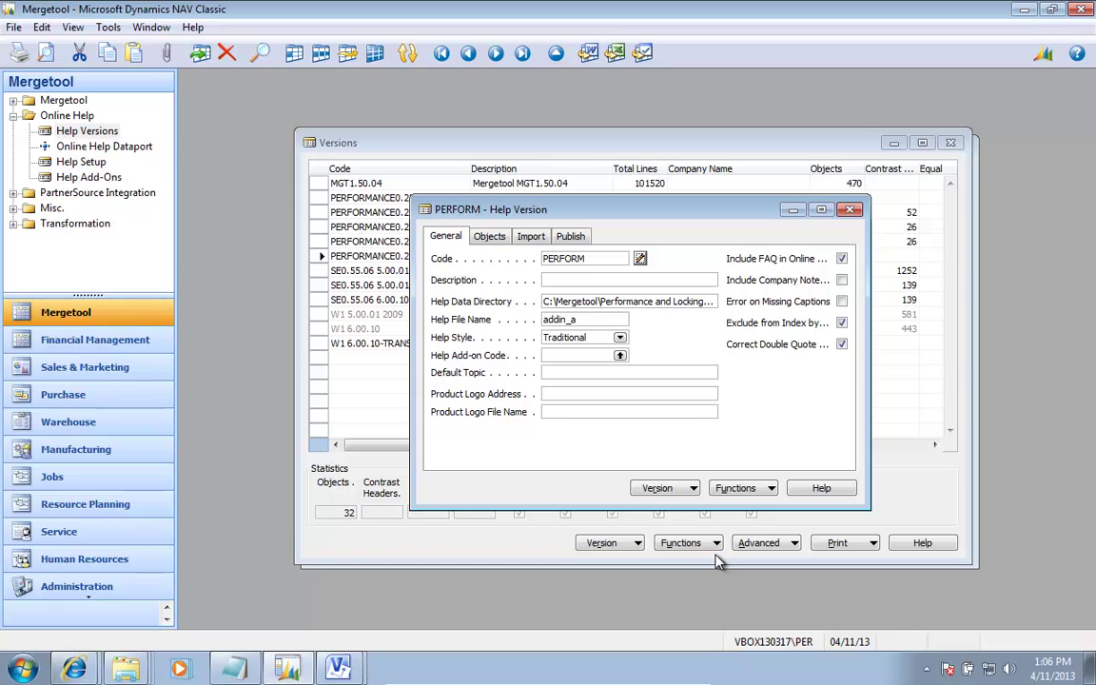
{"action": "key", "text": "alt+v"}
{"action": "key", "text": "Down"}
{"action": "key", "text": "Down"}
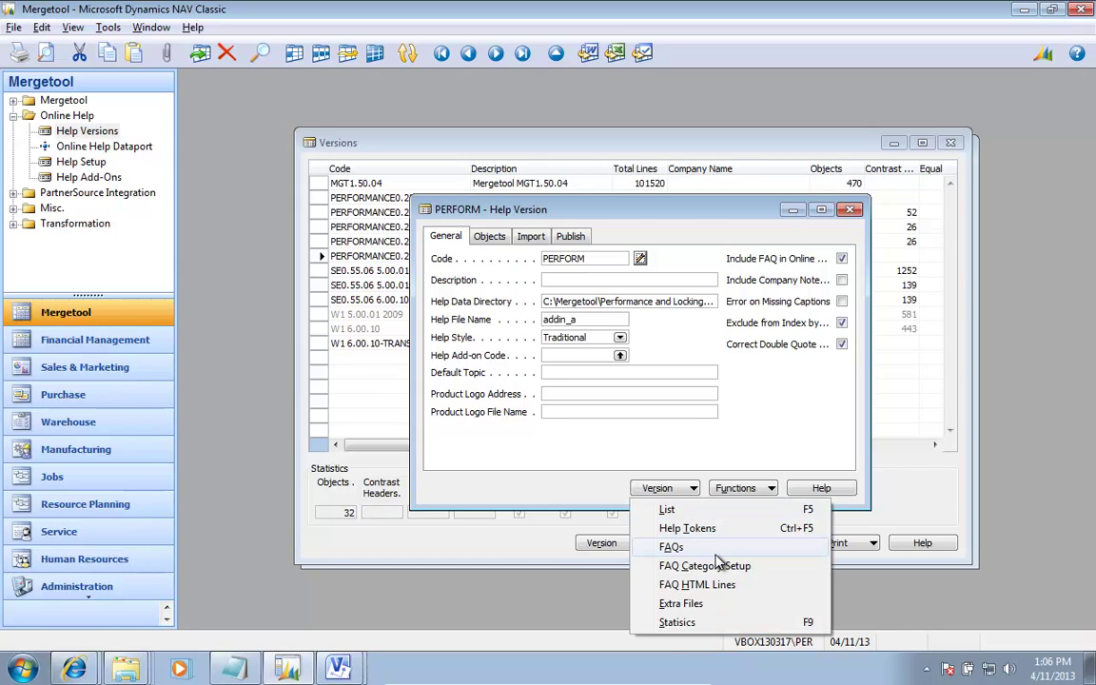
{"action": "key", "text": "Return"}
{"action": "key", "text": "shift+Tab"}
{"action": "key", "text": "shift+Tab"}
{"action": "key", "text": "shift+Tab"}
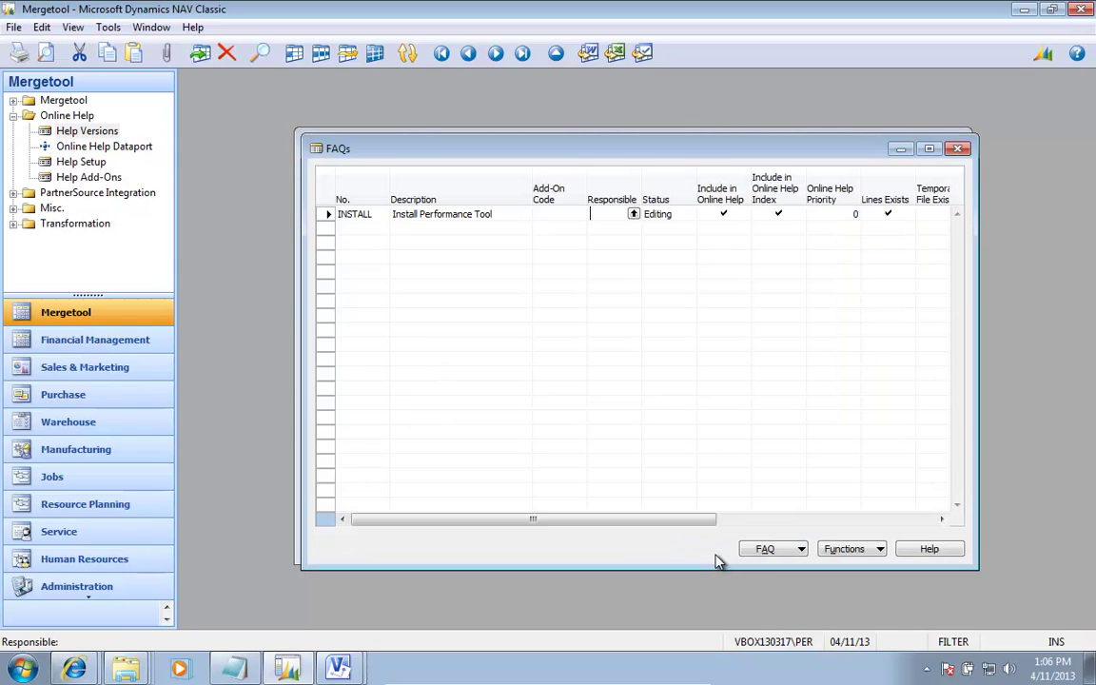
{"action": "key", "text": "shift+Tab"}
{"action": "key", "text": "F6"}
{"action": "key", "text": "Return"}
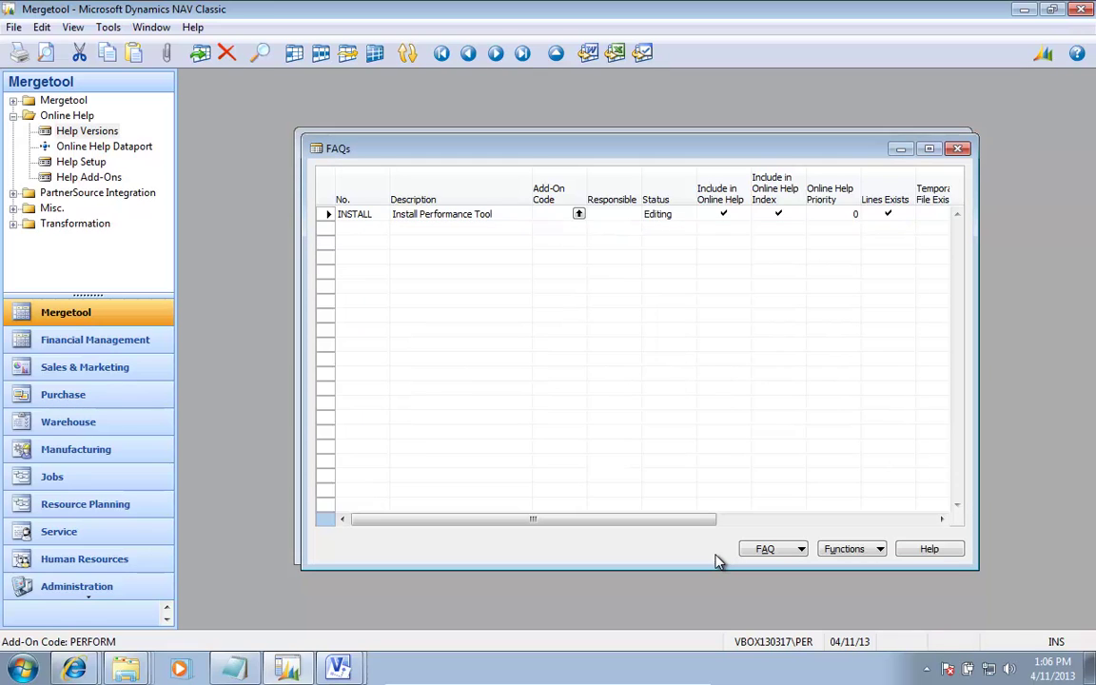
{"action": "key", "text": "Escape"}
{"action": "key", "text": "Tab"}
{"action": "key", "text": "Tab"}
{"action": "key", "text": "Tab"}
{"action": "key", "text": "F6"}
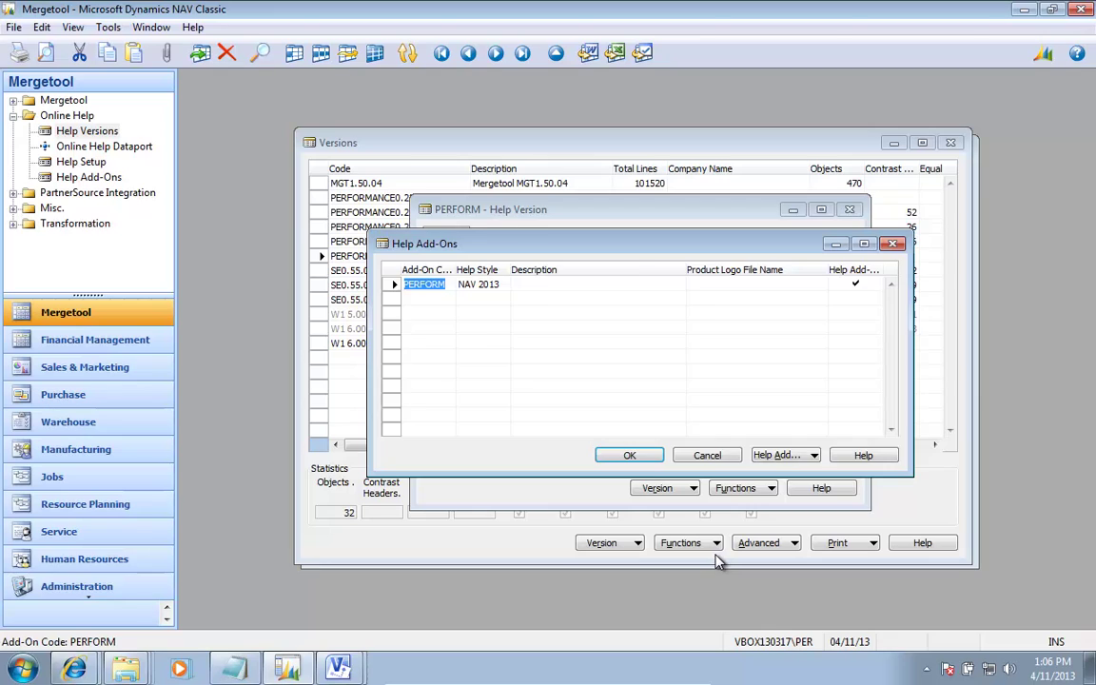
Set the version card's Help Style to NAV 2013 and Help Add-on Code to PERFORM
{"action": "key", "text": "Escape"}
{"action": "key", "text": "F6"}
{"action": "key", "text": "Down"}
{"action": "key", "text": "Return"}
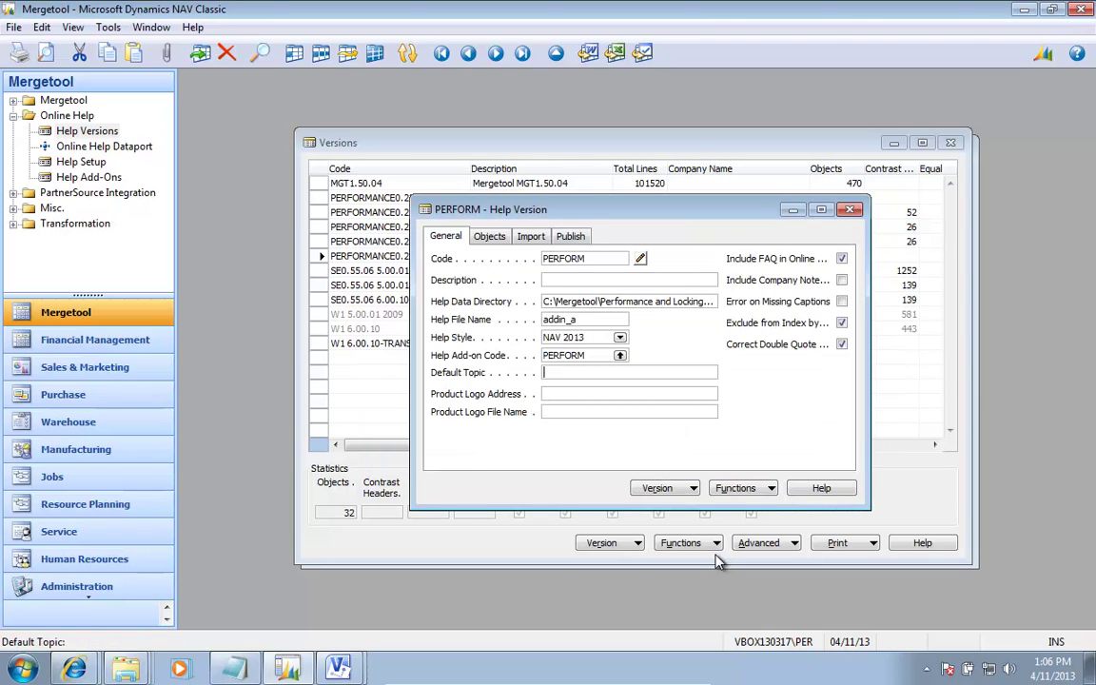
{"action": "key", "text": "shift+Tab"}
{"action": "key", "text": "shift+Tab"}
{"action": "key", "text": "Tab"}
{"action": "key", "text": "Tab"}
{"action": "key", "text": "Tab"}
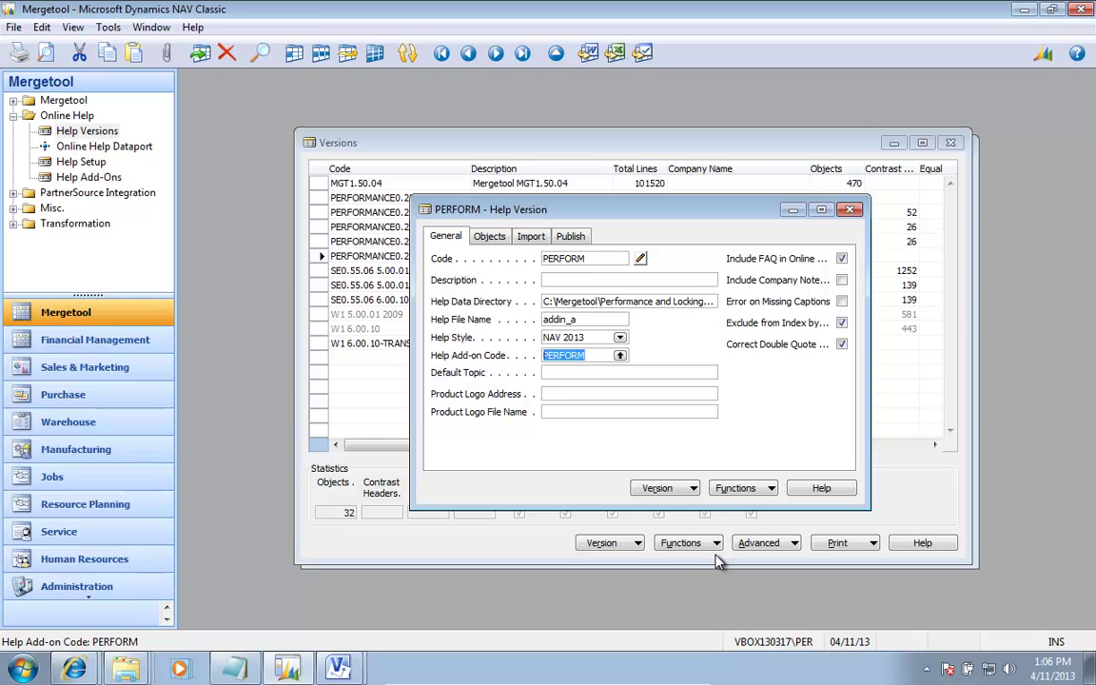
{"action": "key", "text": "alt+Tab"}
{"action": "key", "text": "alt+Tab"}
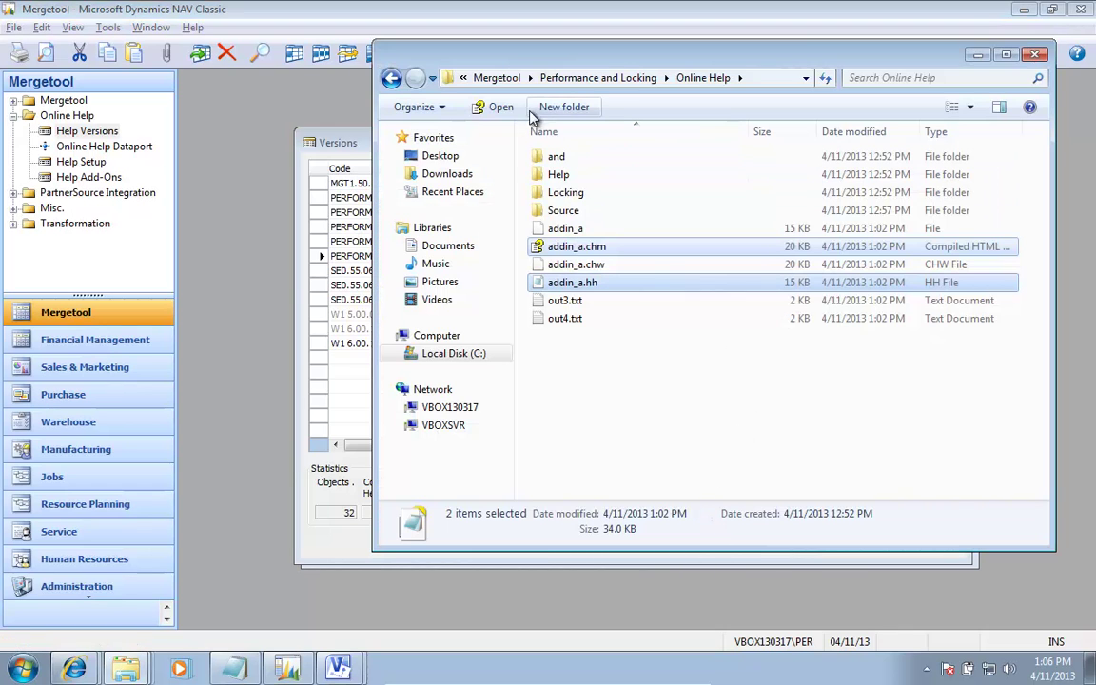
{"action": "double_click", "coordinate": [562, 211]}
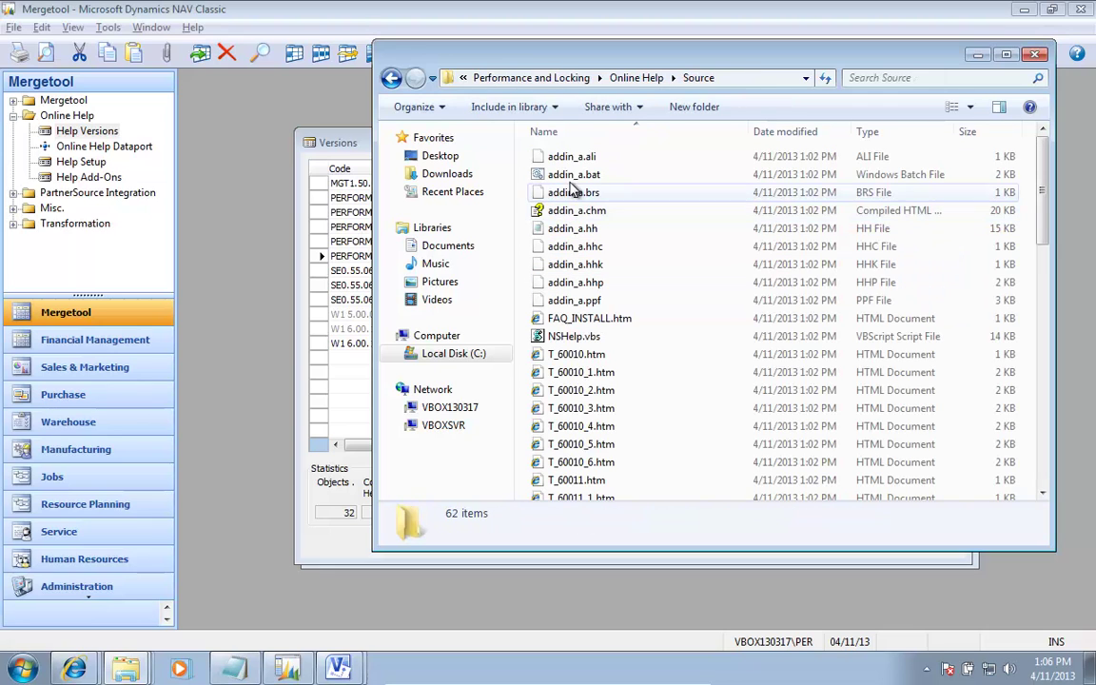
{"action": "left_click", "coordinate": [494, 80]}
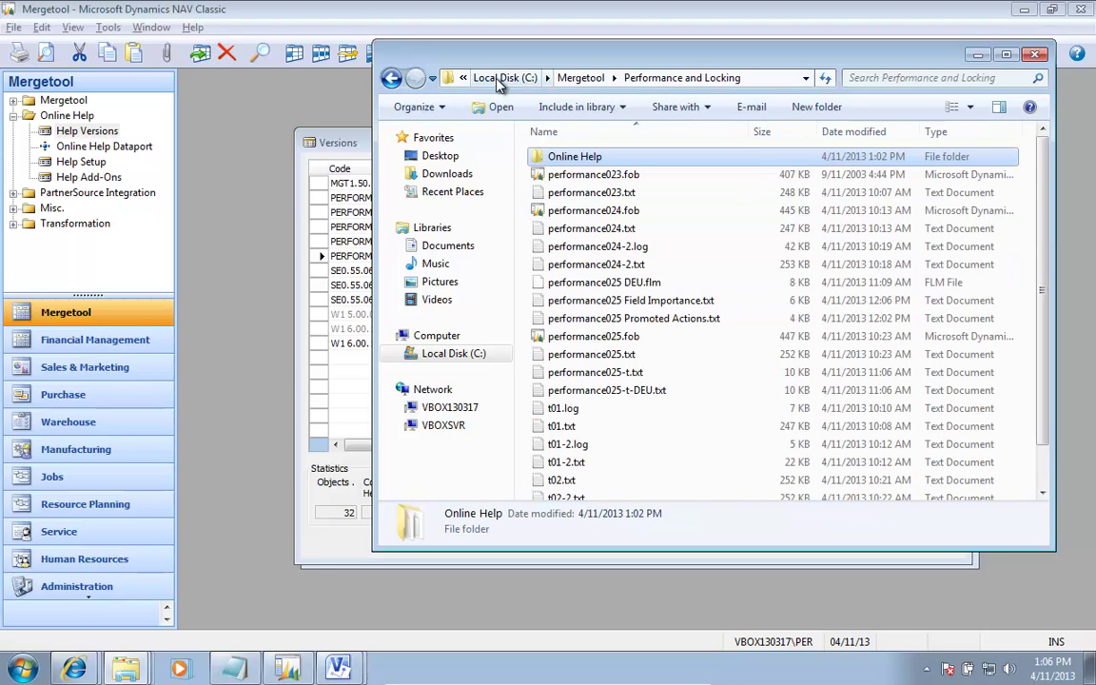
{"action": "left_click", "coordinate": [582, 78]}
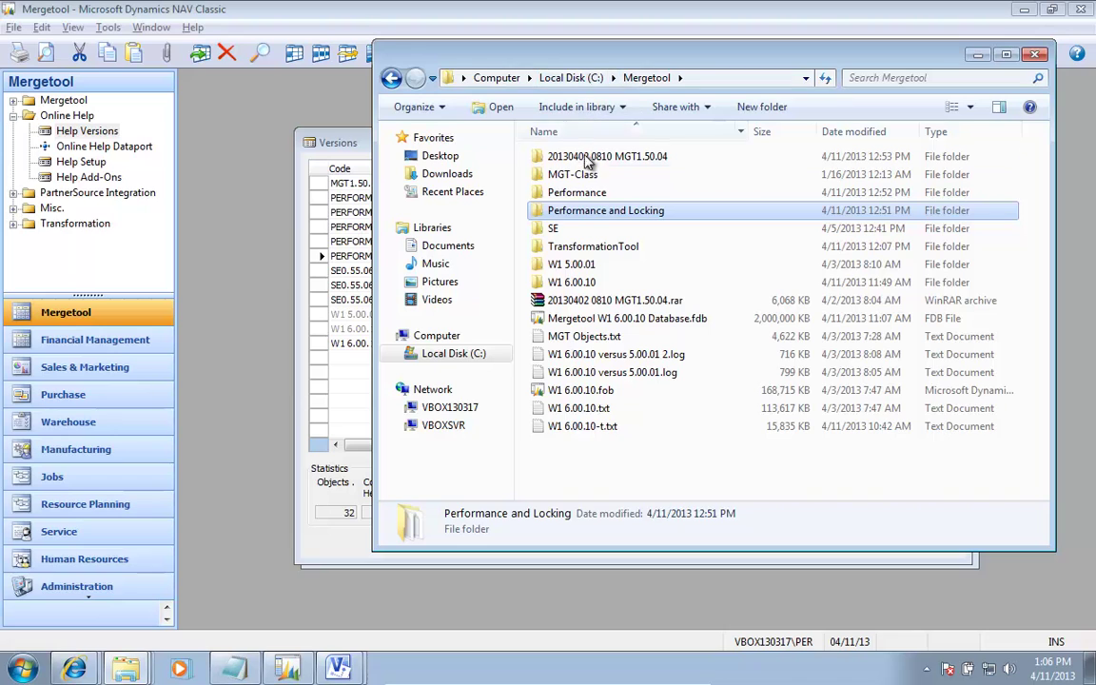
{"action": "double_click", "coordinate": [587, 158]}
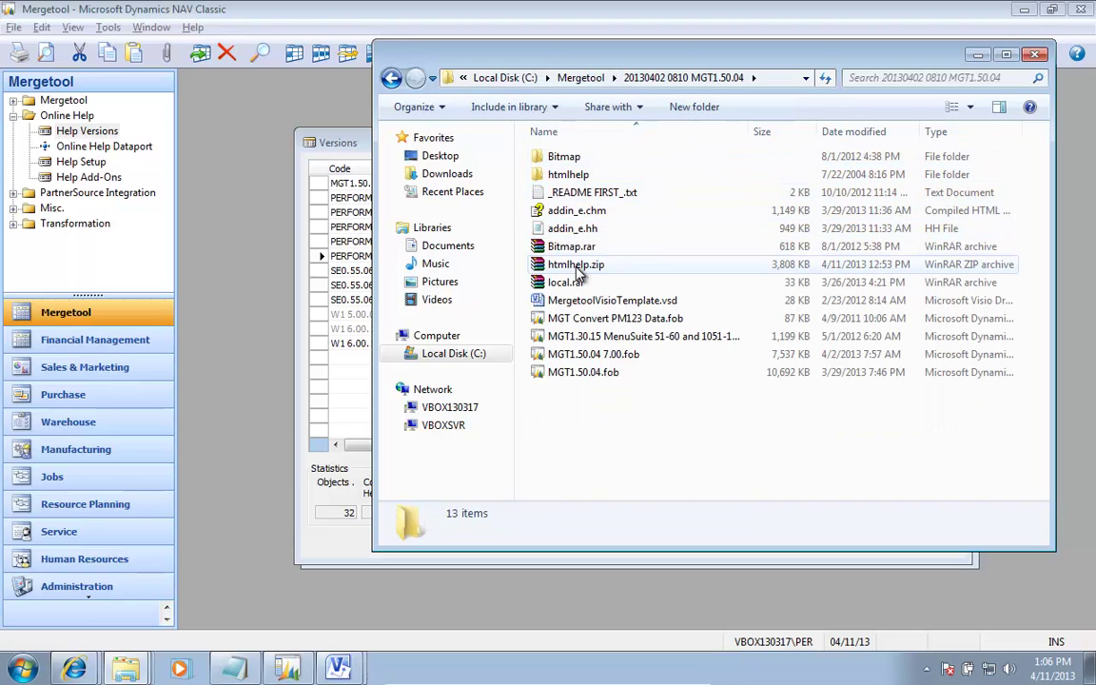
{"action": "left_click", "coordinate": [568, 282]}
{"action": "right_click", "coordinate": [568, 283]}
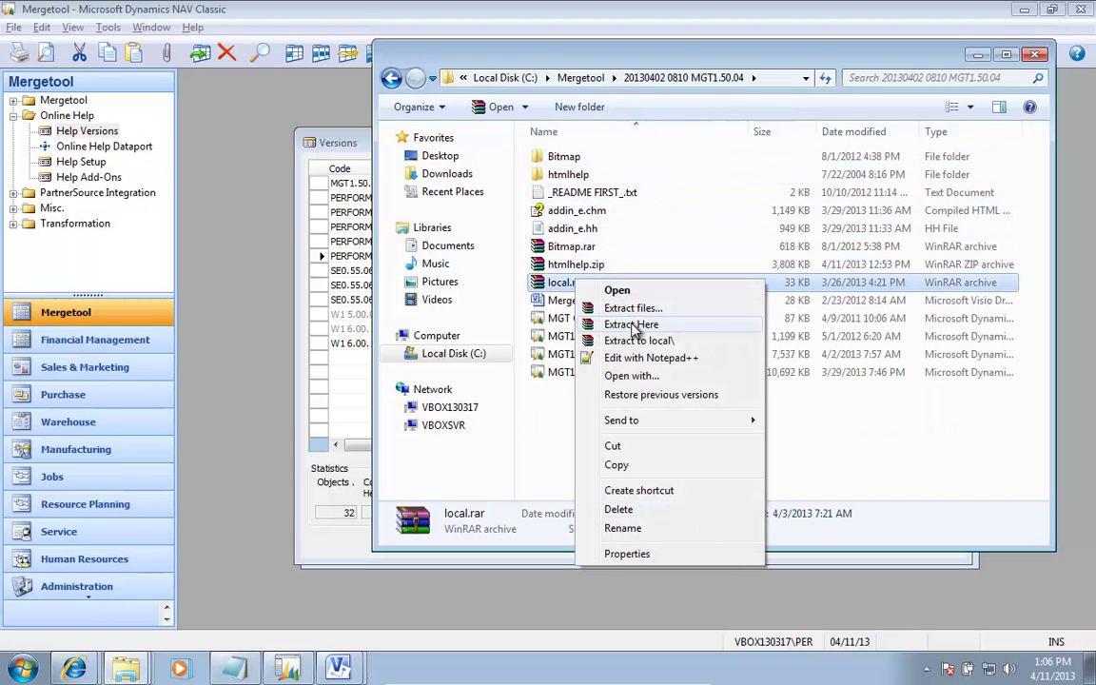
{"action": "left_click", "coordinate": [633, 327]}
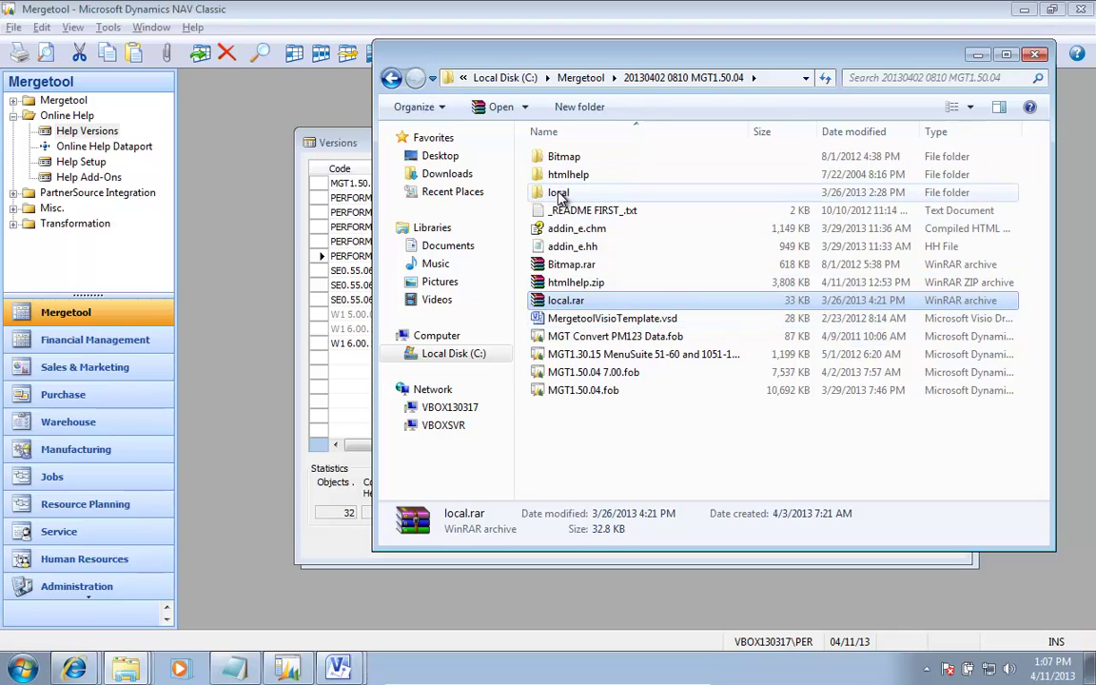
{"action": "double_click", "coordinate": [559, 194]}
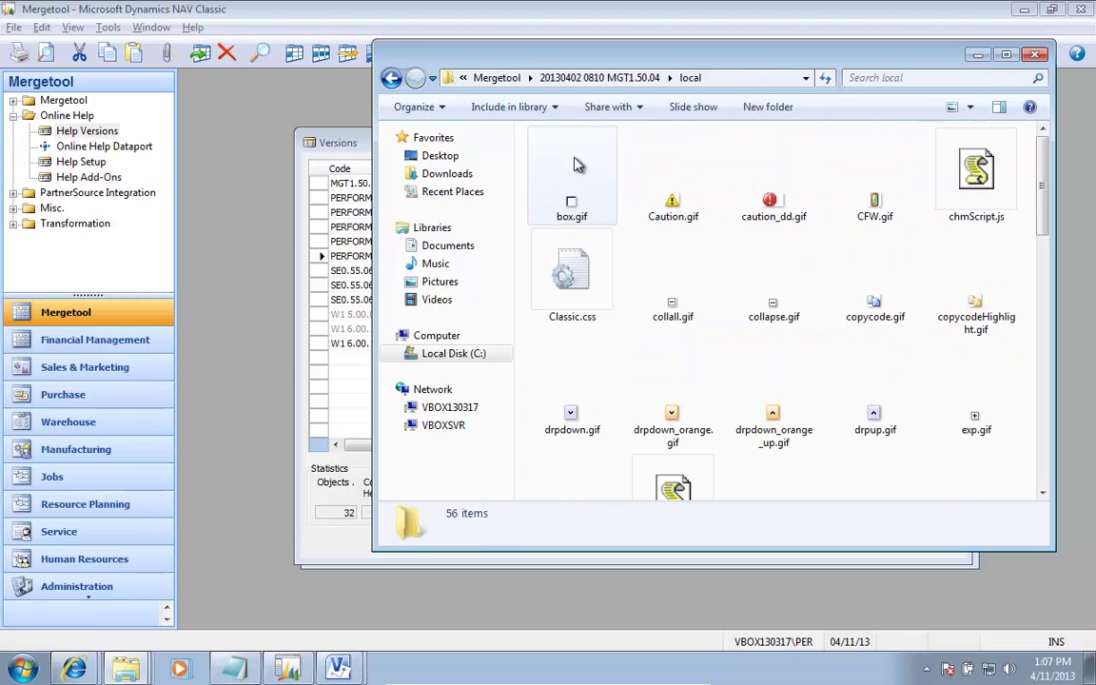
Copy the extracted local folder into Performance and Locking\Online Help\Source
{"action": "left_click", "coordinate": [391, 77]}
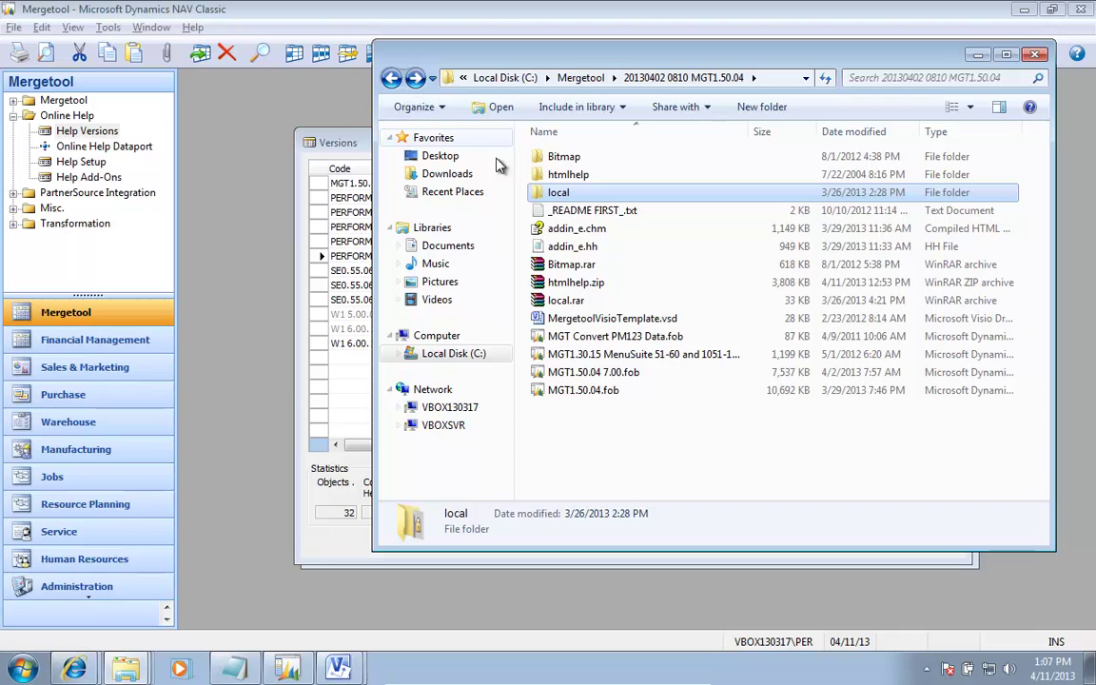
{"action": "right_click", "coordinate": [559, 197]}
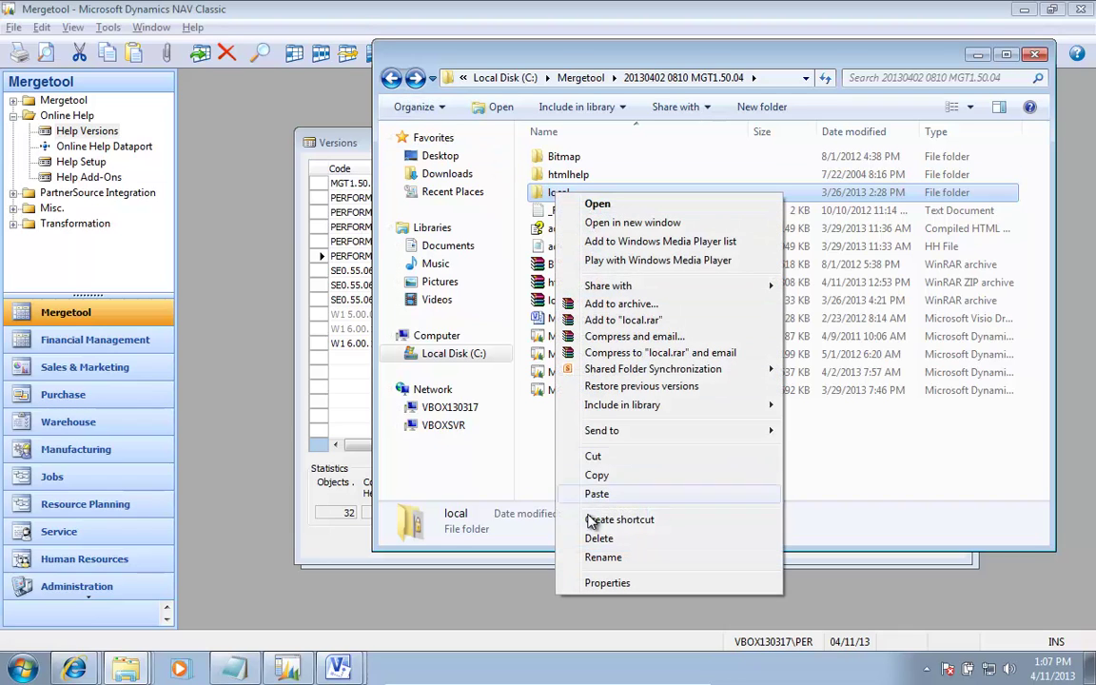
{"action": "left_click", "coordinate": [597, 475]}
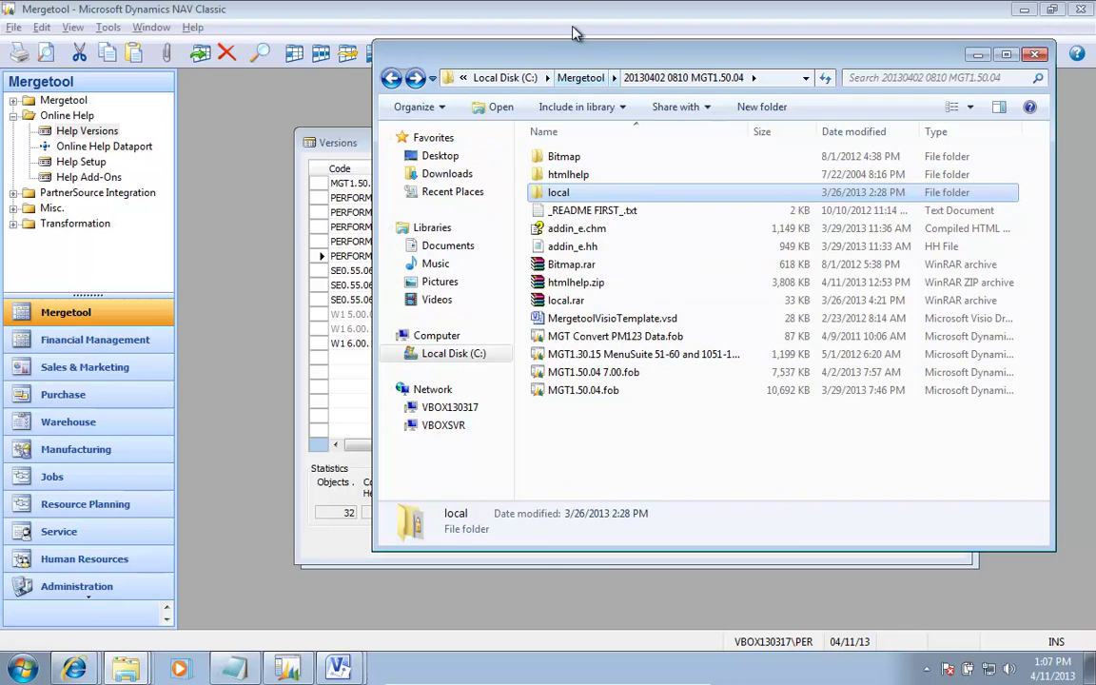
{"action": "left_click", "coordinate": [582, 80]}
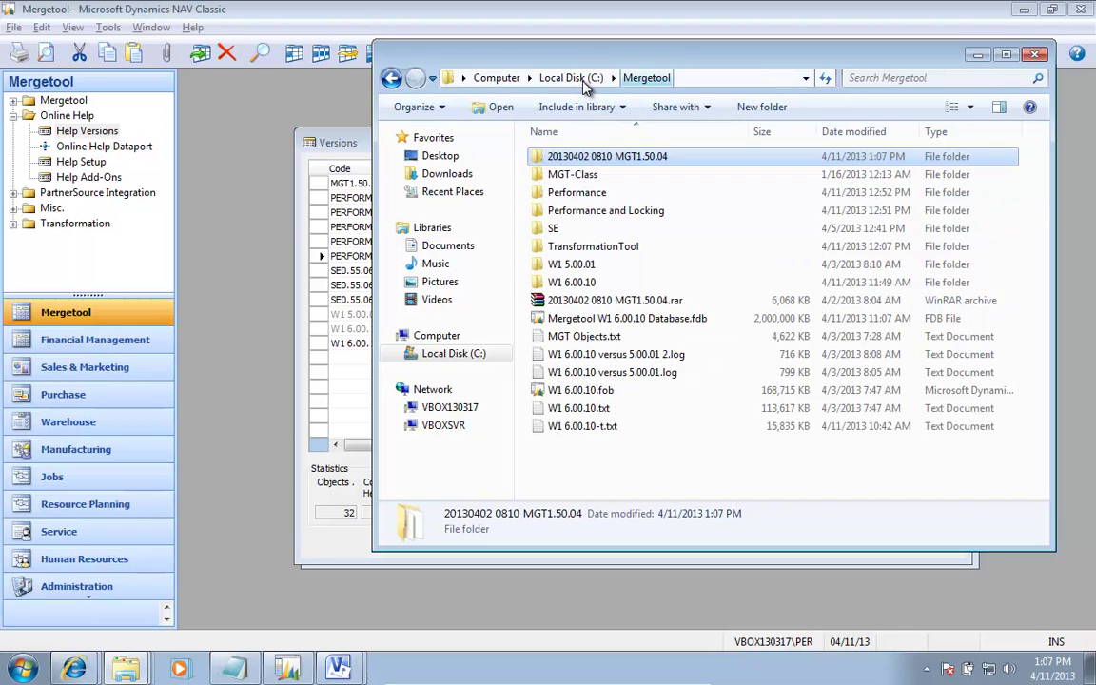
{"action": "double_click", "coordinate": [594, 211]}
{"action": "double_click", "coordinate": [571, 158]}
{"action": "double_click", "coordinate": [566, 212]}
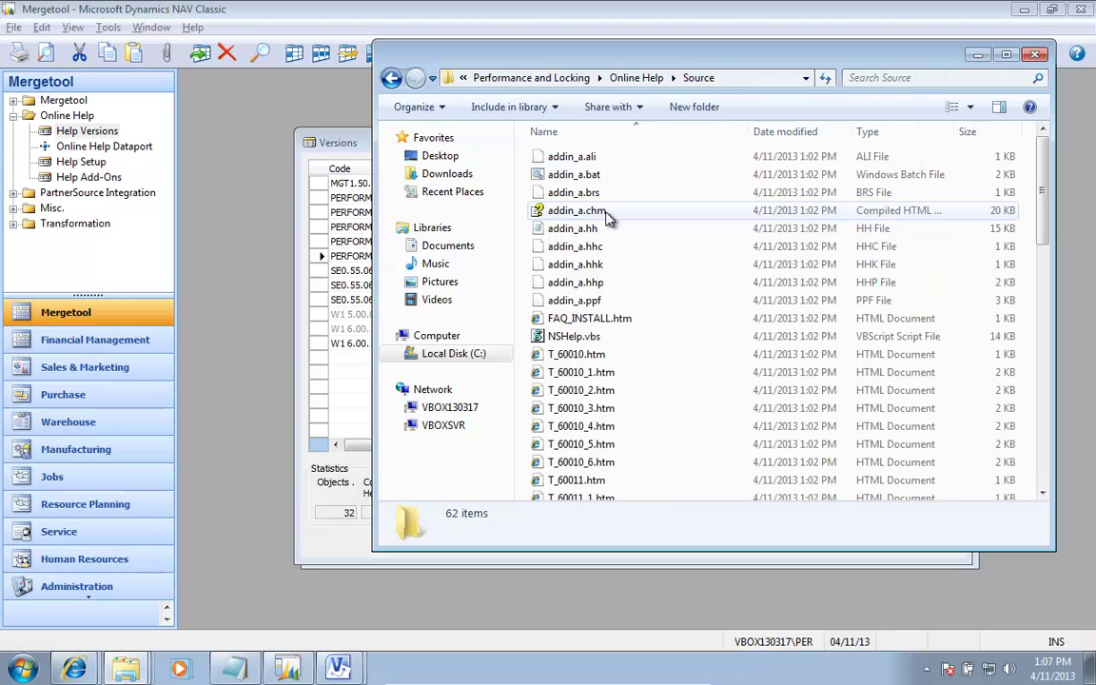
{"action": "key", "text": "End"}
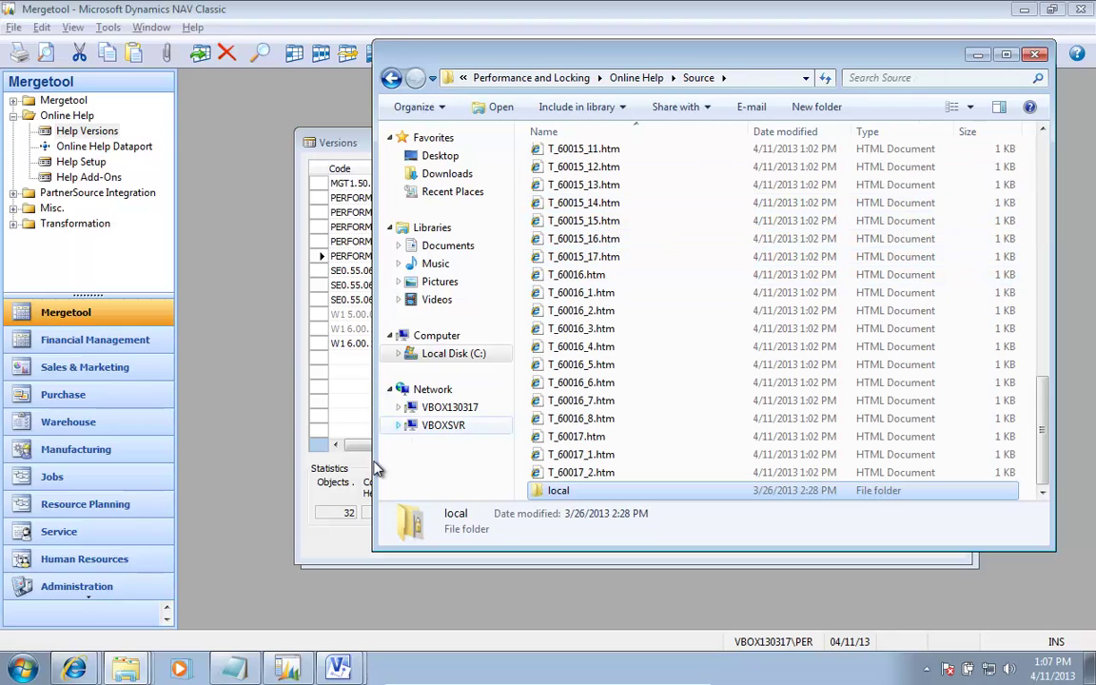
Run Export HTML and Other Files for the PERFORM version and confirm both prompts
{"action": "left_click", "coordinate": [240, 495]}
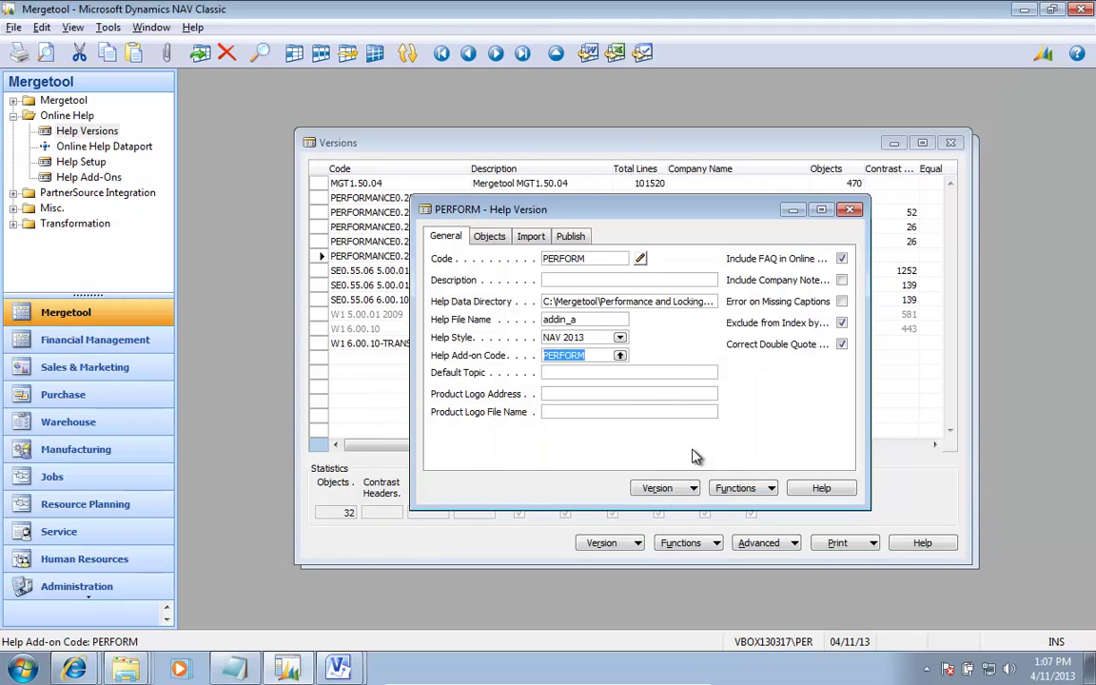
{"action": "left_click", "coordinate": [745, 489]}
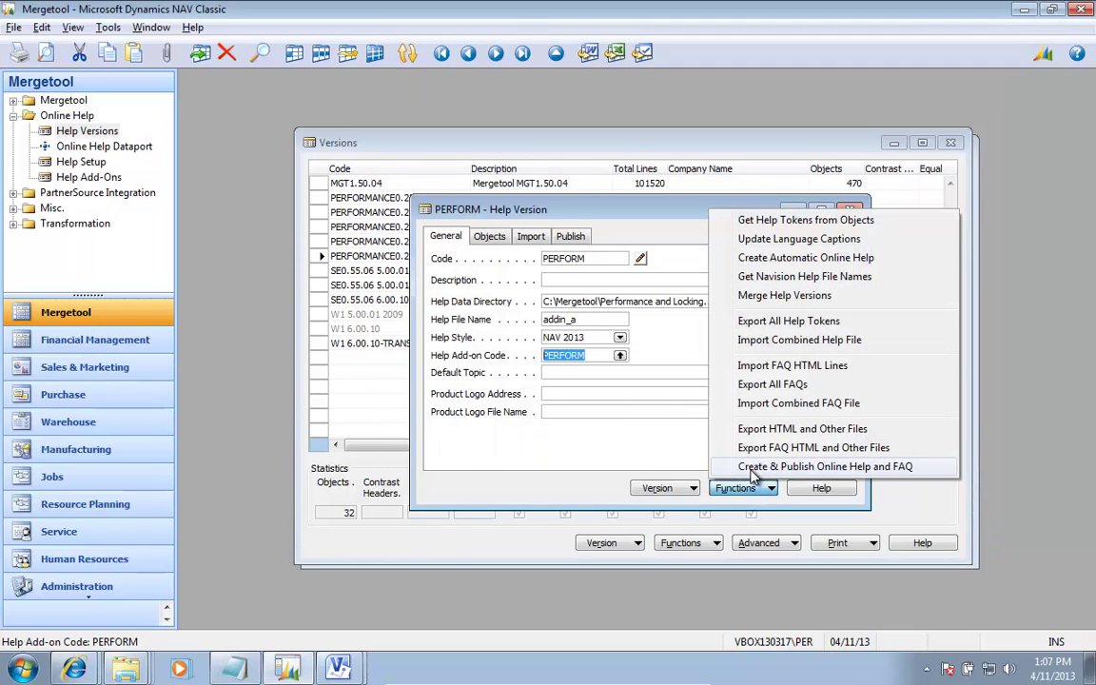
{"action": "left_click", "coordinate": [799, 430]}
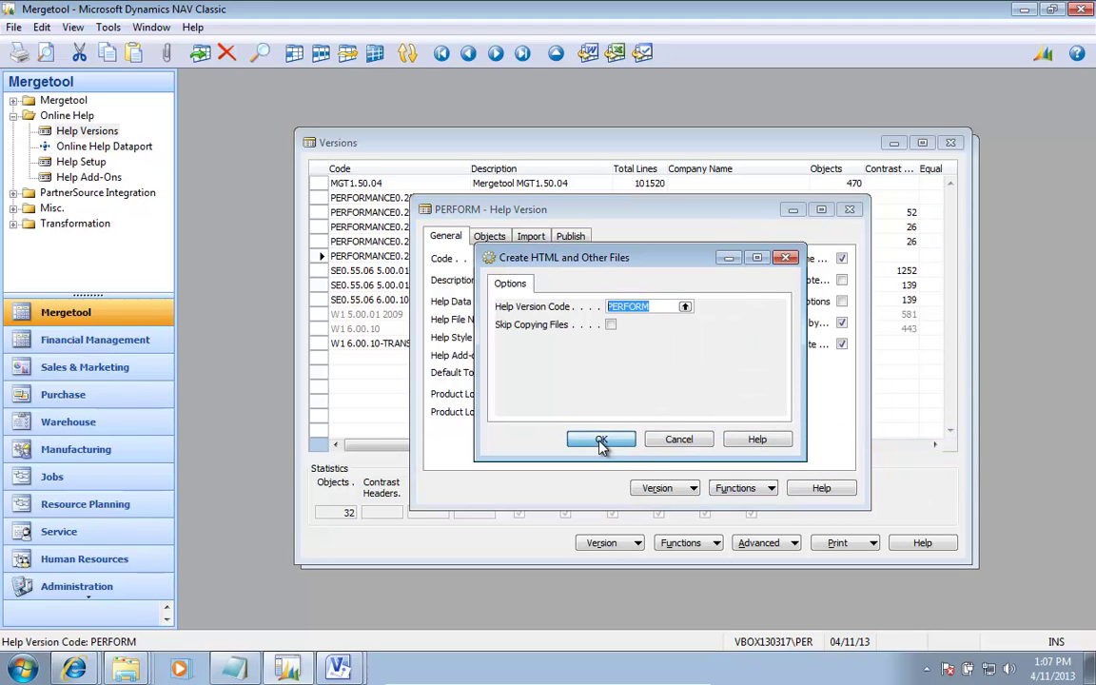
{"action": "left_click", "coordinate": [601, 439]}
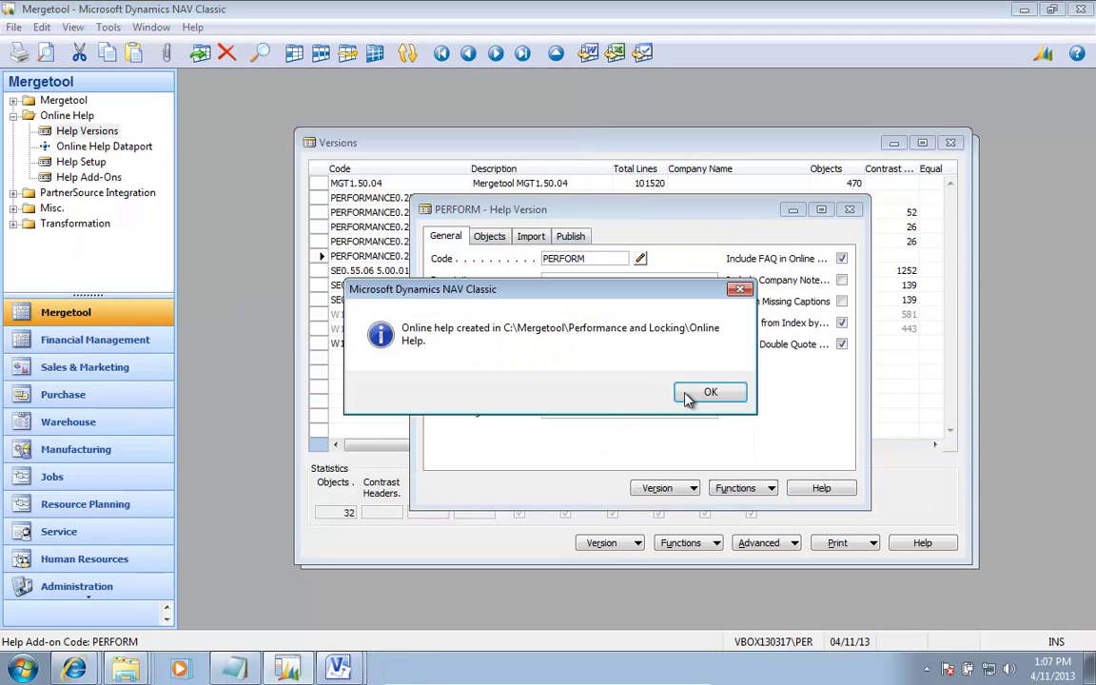
{"action": "left_click", "coordinate": [713, 395]}
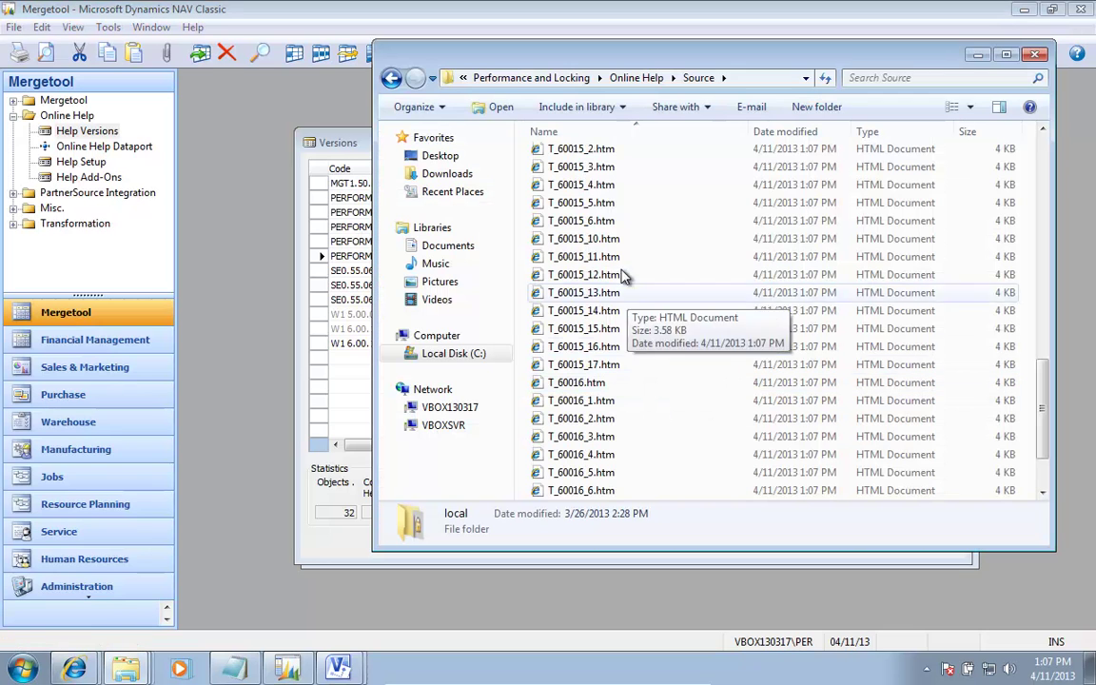
Open addin_a.chm from the Online Help folder and browse its Contents and Index
{"action": "left_click", "coordinate": [619, 78]}
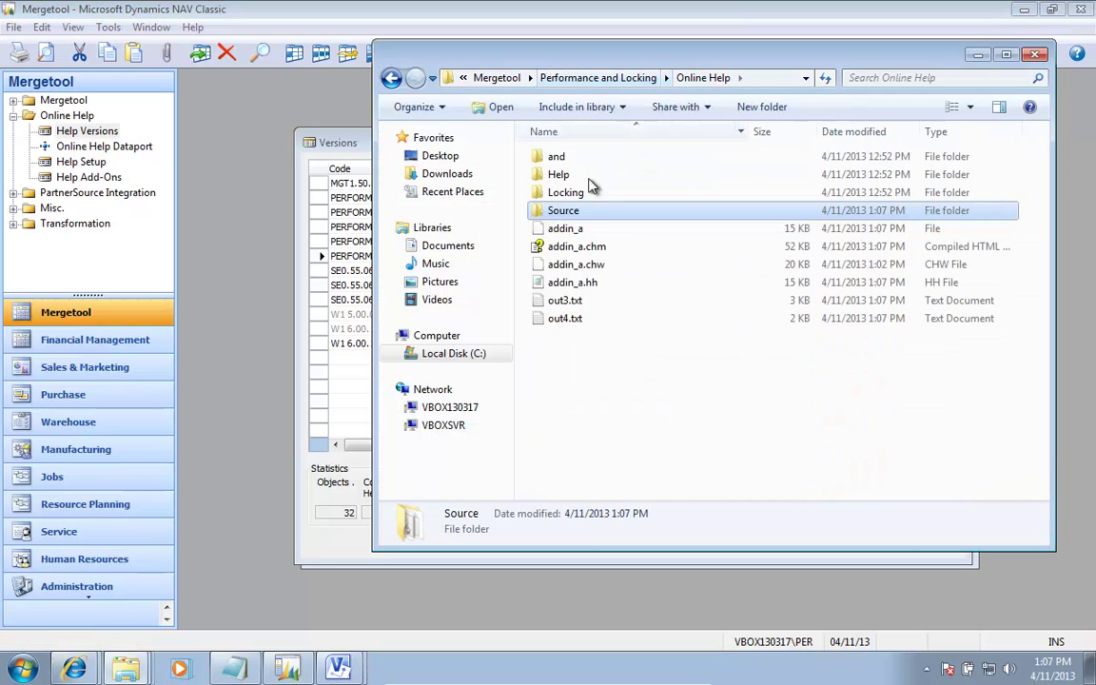
{"action": "left_click", "coordinate": [569, 255]}
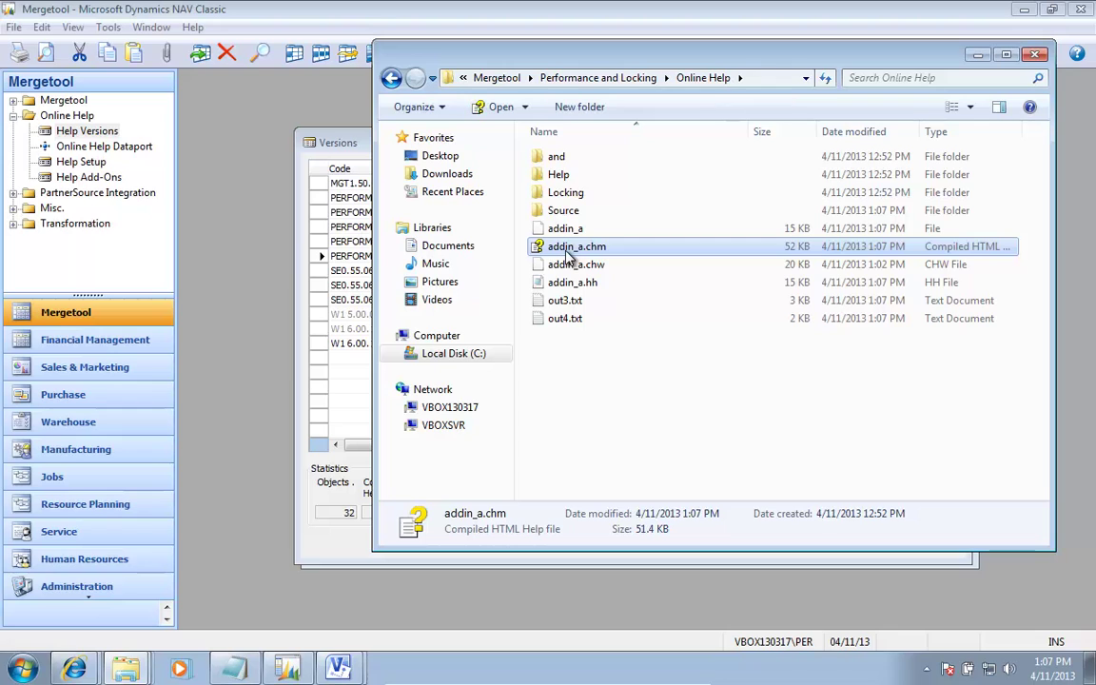
{"action": "double_click", "coordinate": [571, 249]}
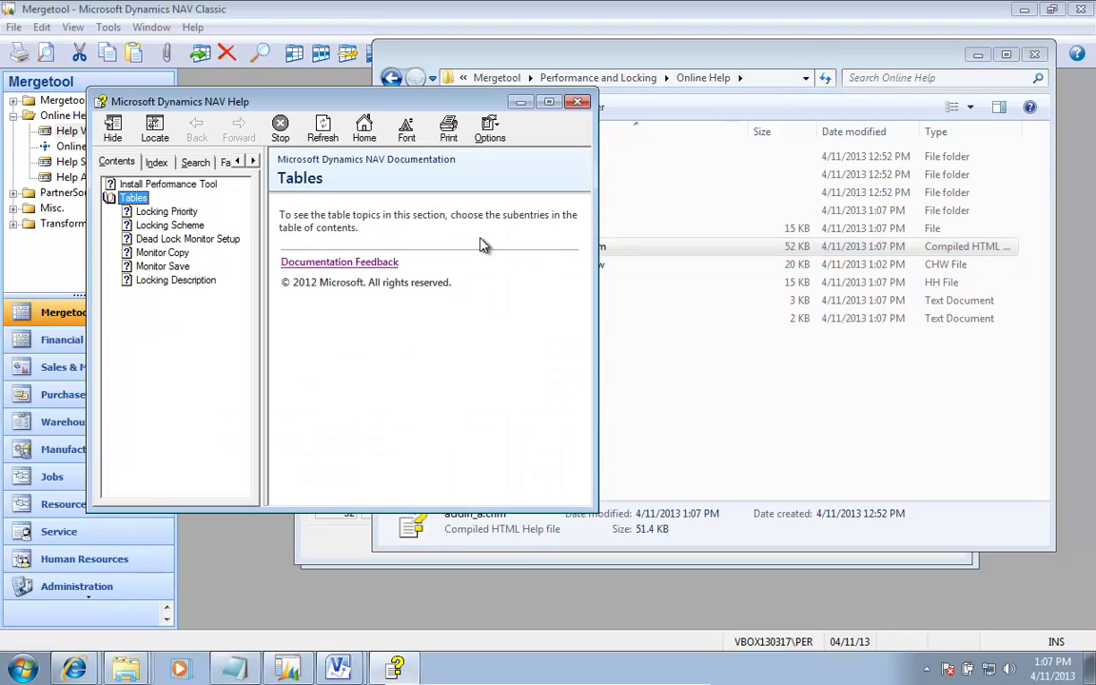
{"action": "left_click", "coordinate": [112, 200]}
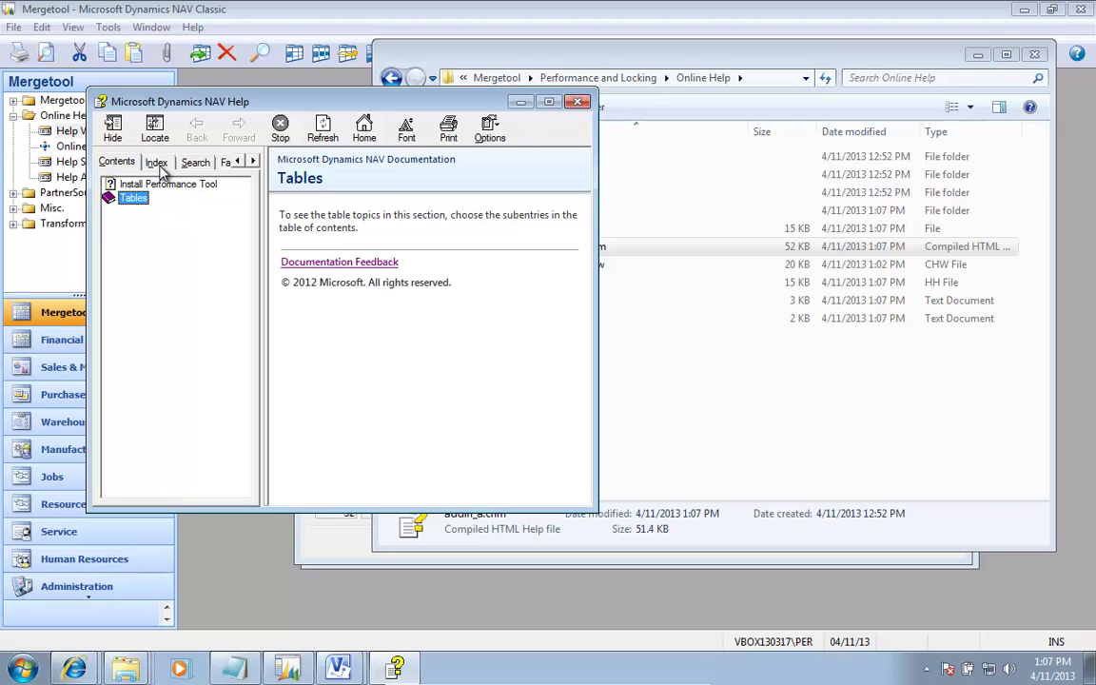
{"action": "left_click", "coordinate": [160, 165]}
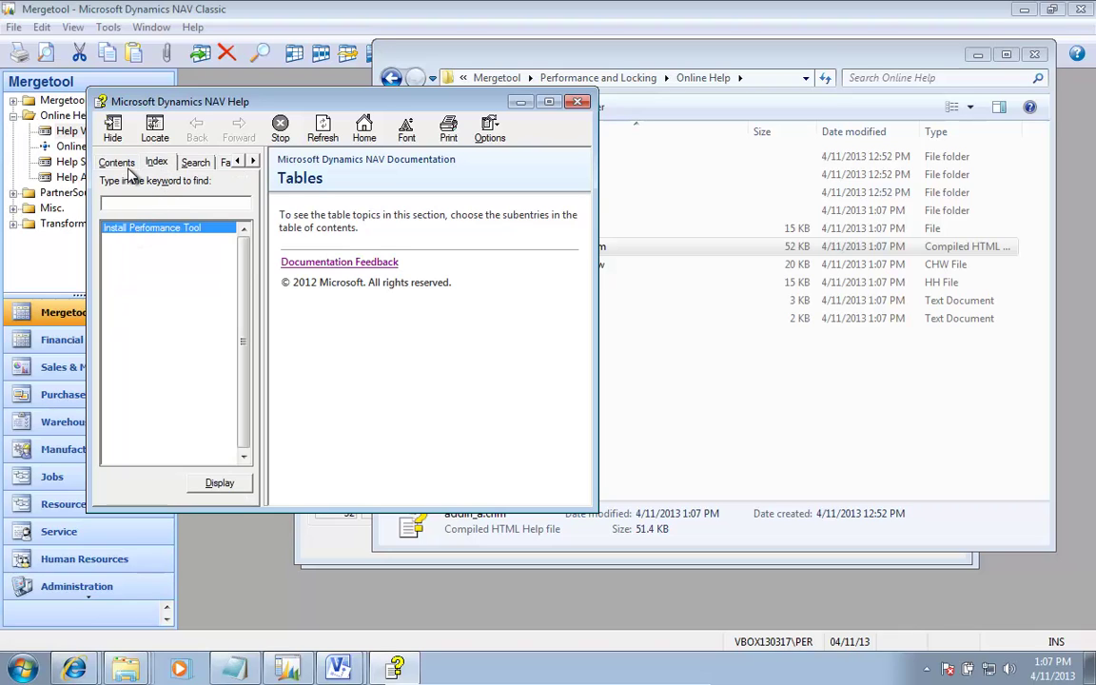
{"action": "left_click", "coordinate": [121, 162]}
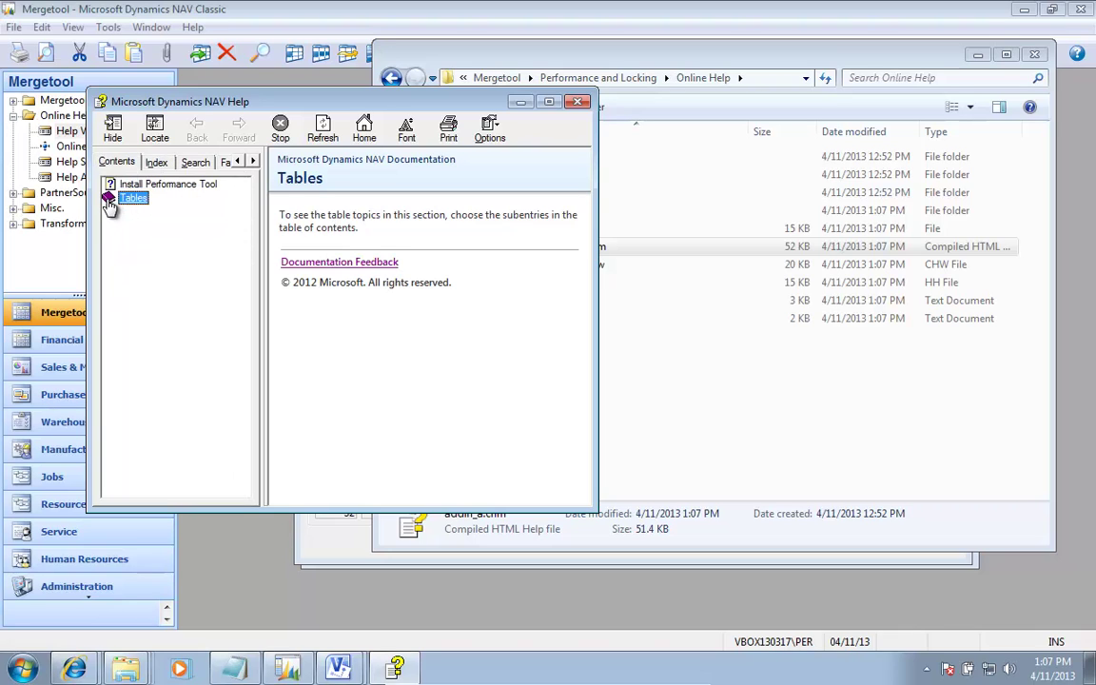
View the Install Performance Tool and Tables topics, reopen the help, and return to NAV Classic
{"action": "left_click", "coordinate": [110, 202]}
{"action": "left_click", "coordinate": [120, 186]}
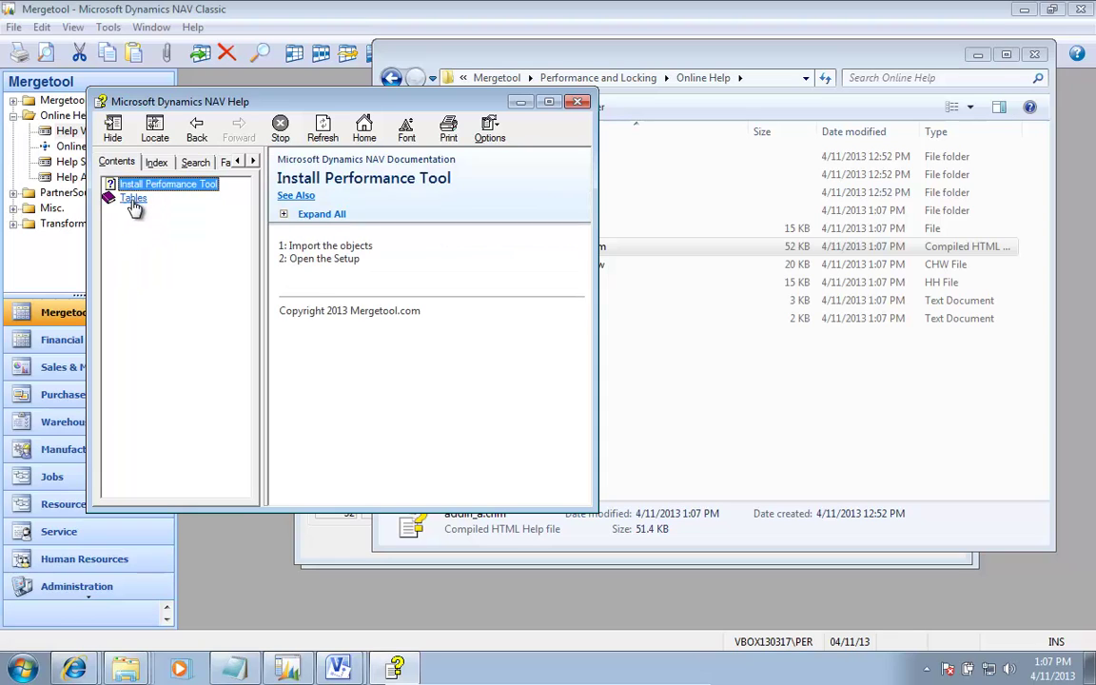
{"action": "left_click", "coordinate": [132, 198]}
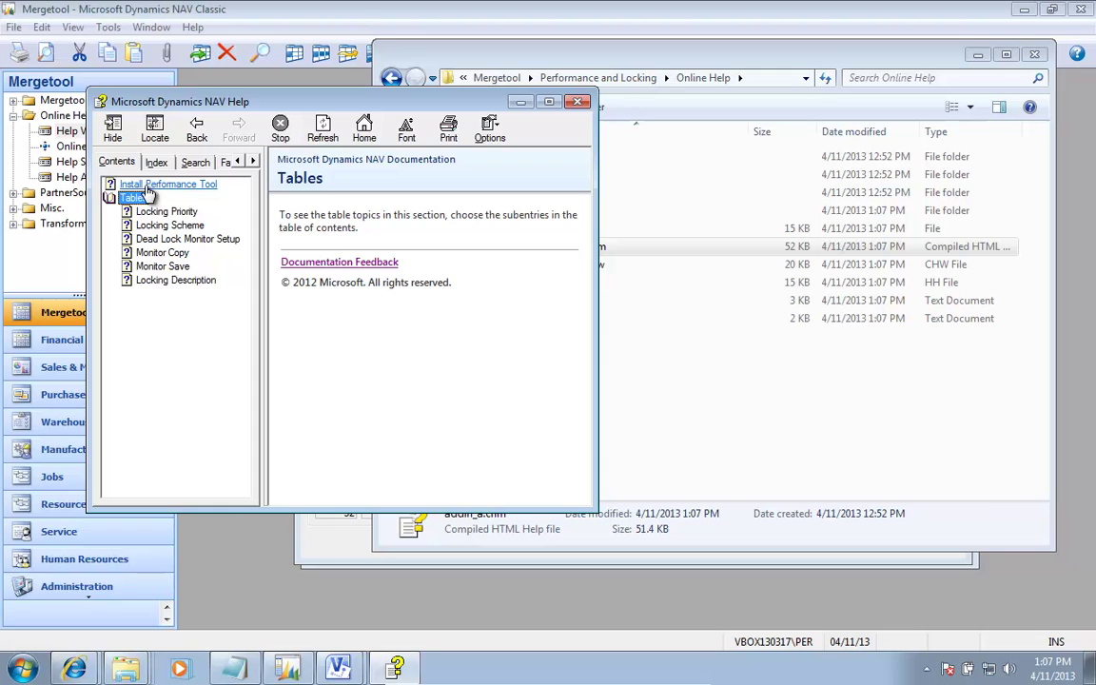
{"action": "left_click", "coordinate": [329, 131]}
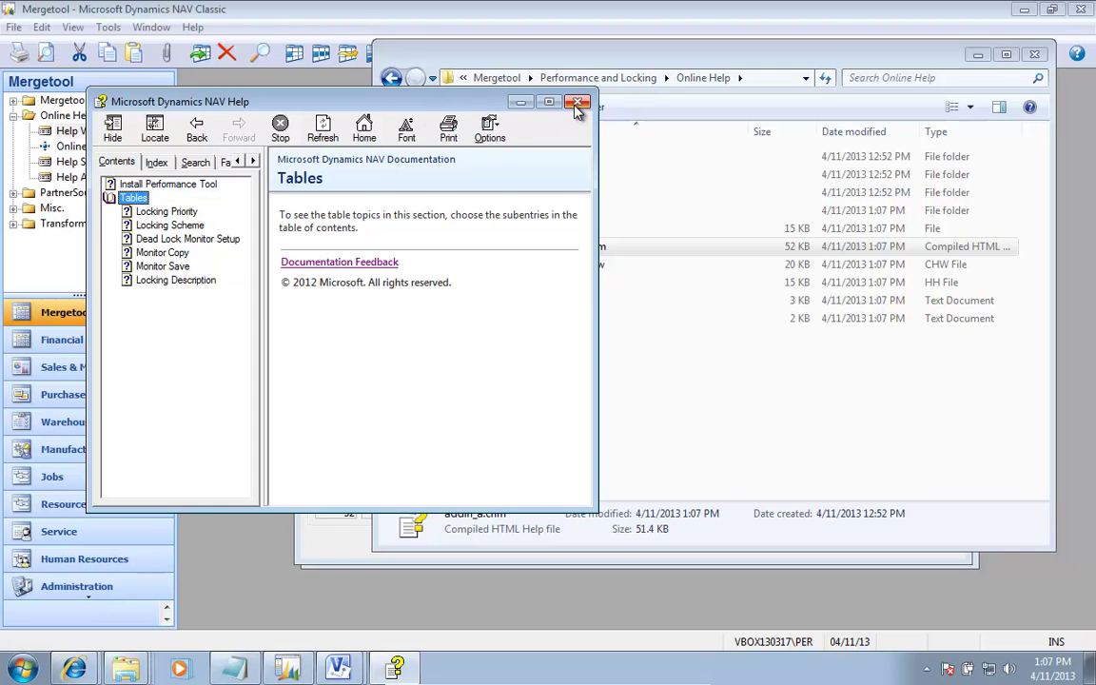
{"action": "left_click", "coordinate": [578, 101]}
{"action": "double_click", "coordinate": [580, 249]}
{"action": "key", "text": "alt+Tab"}
{"action": "key", "text": "alt+Tab"}
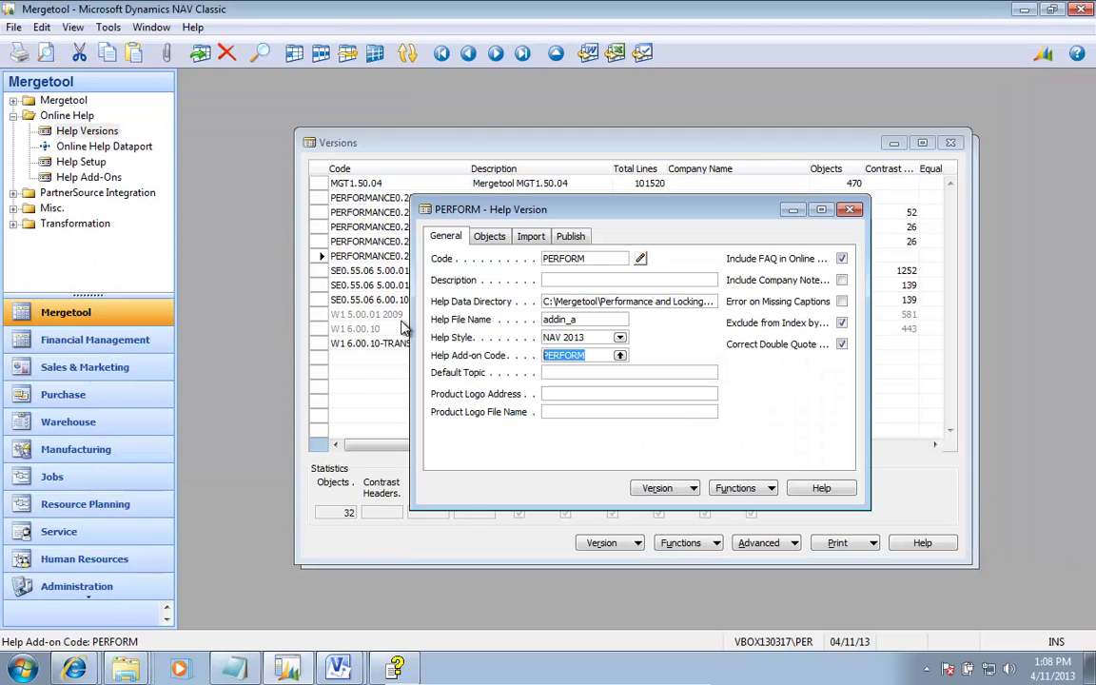
Check the INSTALL FAQ and enter FAQ_INSTALL in the Default Topic field
{"action": "left_click", "coordinate": [621, 374]}
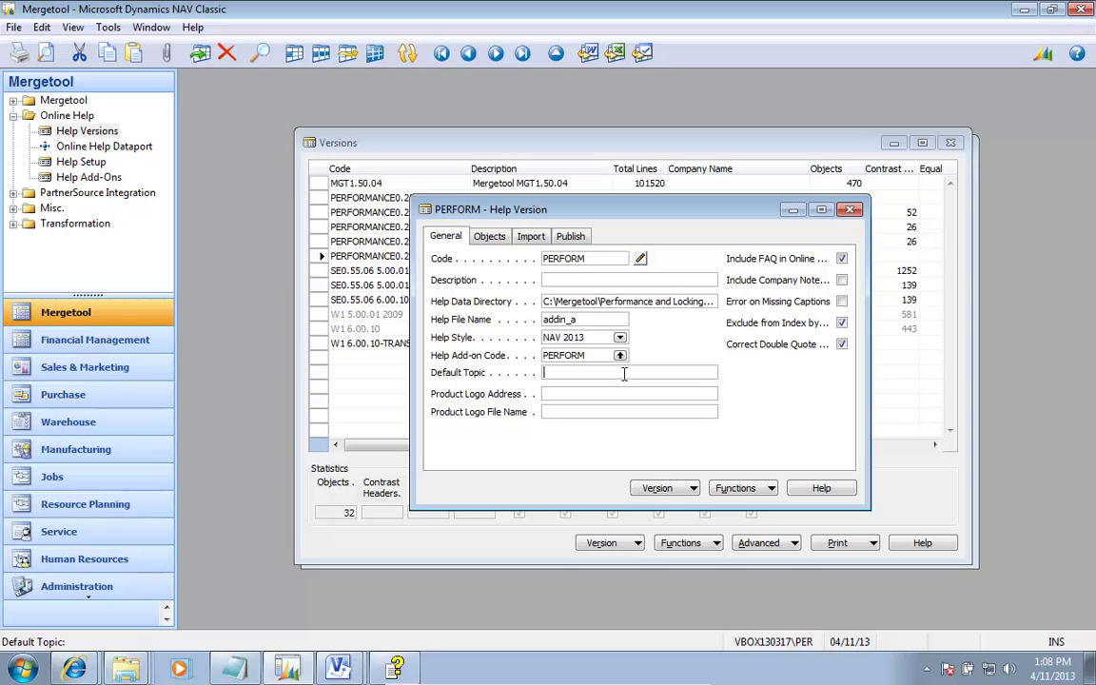
{"action": "left_click", "coordinate": [658, 488]}
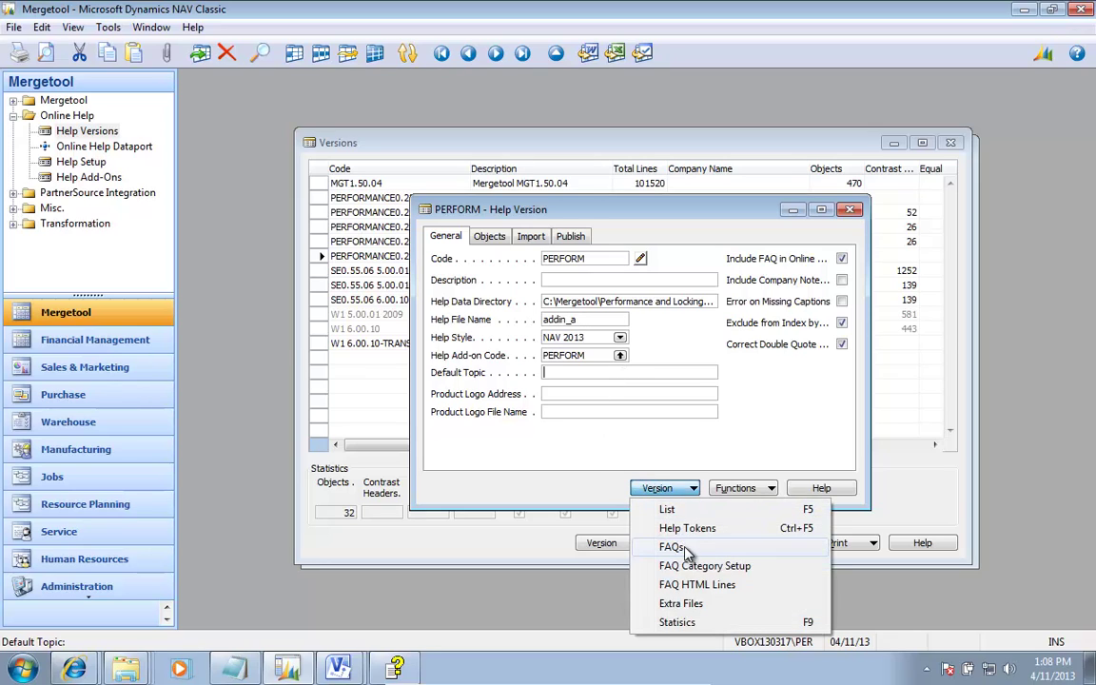
{"action": "left_click", "coordinate": [676, 495]}
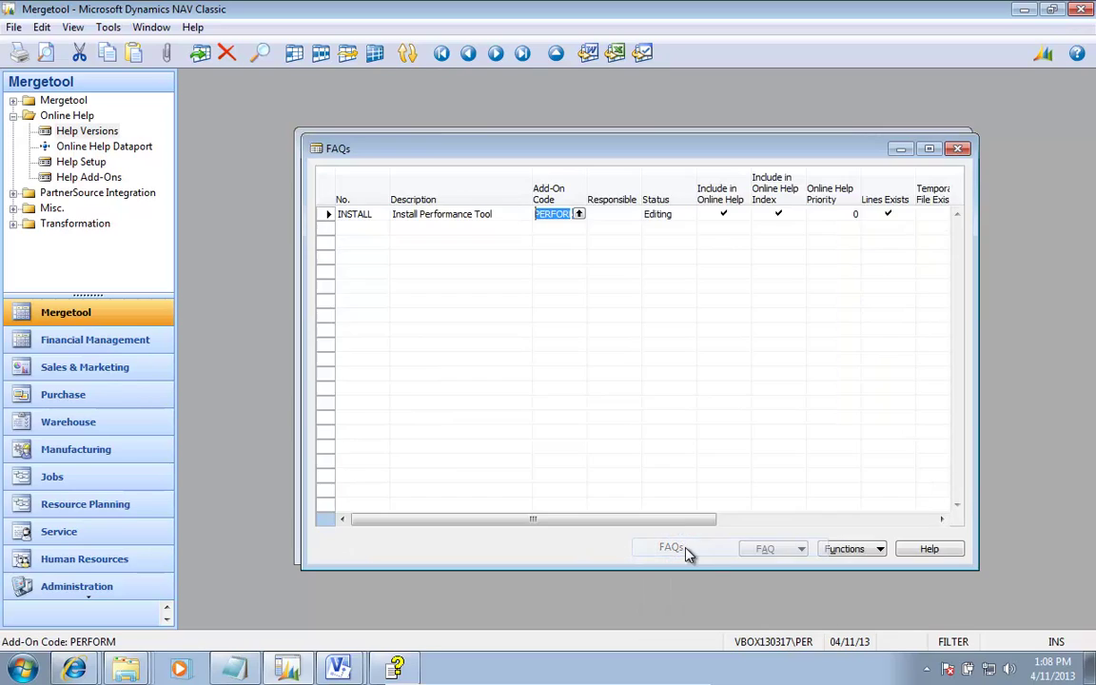
{"action": "left_click", "coordinate": [369, 213]}
{"action": "key", "text": "ctrl+c"}
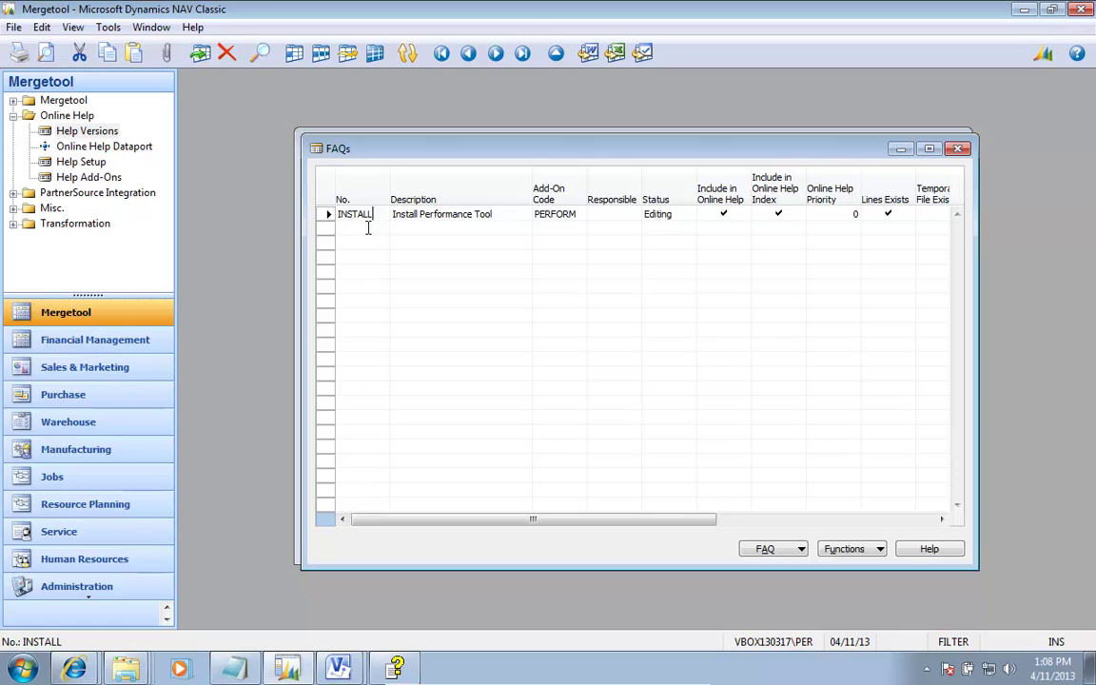
{"action": "key", "text": "Escape"}
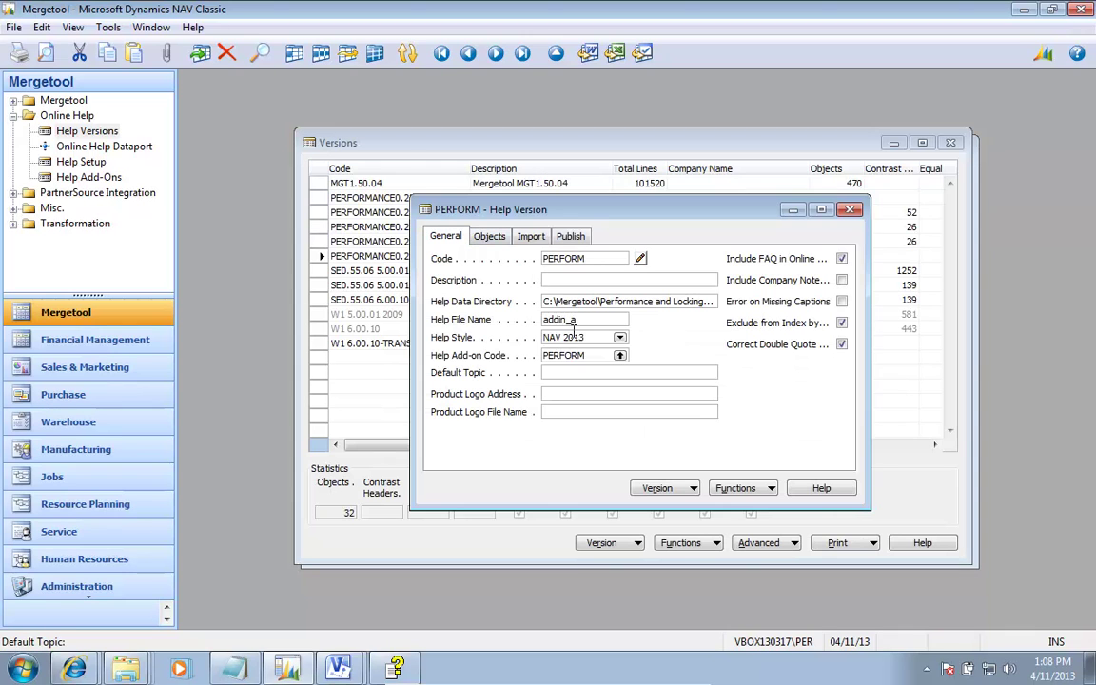
{"action": "key", "text": "ctrl+v"}
Regenerate the PERFORM online help with Export HTML and Other Files
{"action": "left_click", "coordinate": [735, 488]}
{"action": "left_click", "coordinate": [738, 490]}
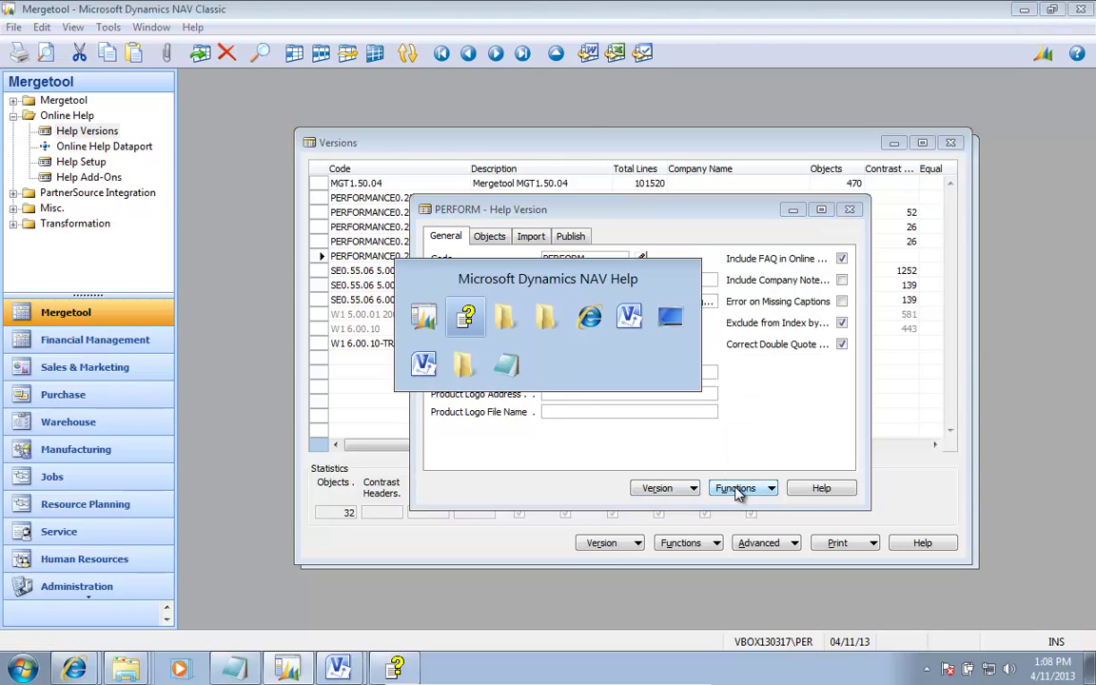
{"action": "key", "text": "alt+F4"}
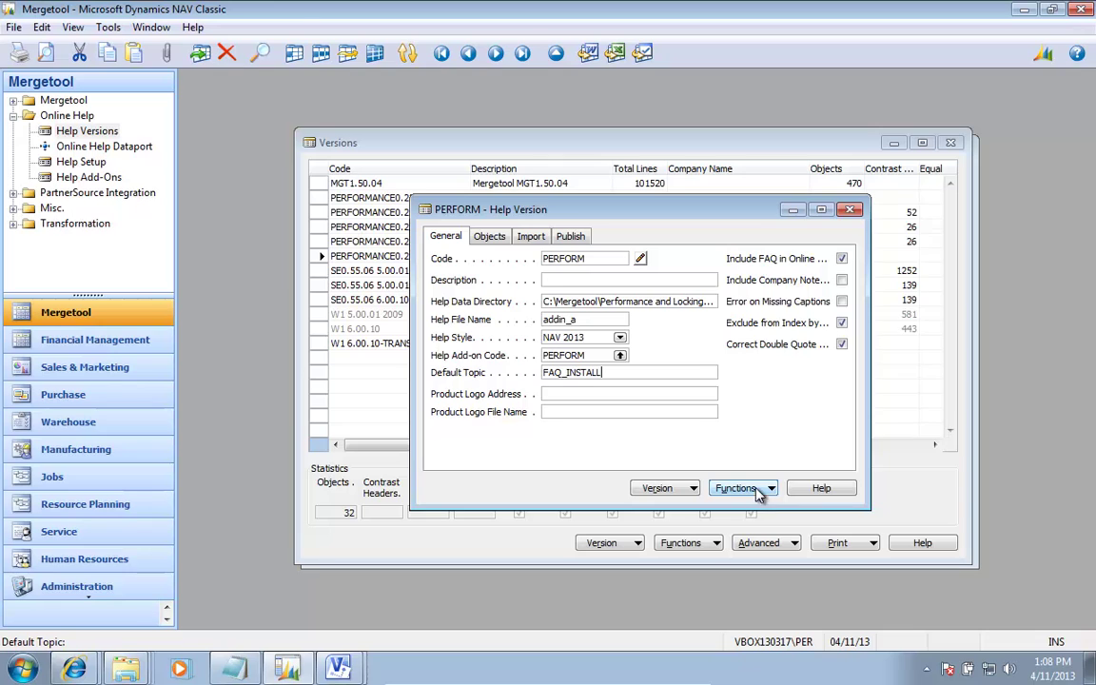
{"action": "left_click", "coordinate": [736, 490]}
{"action": "left_click", "coordinate": [782, 430]}
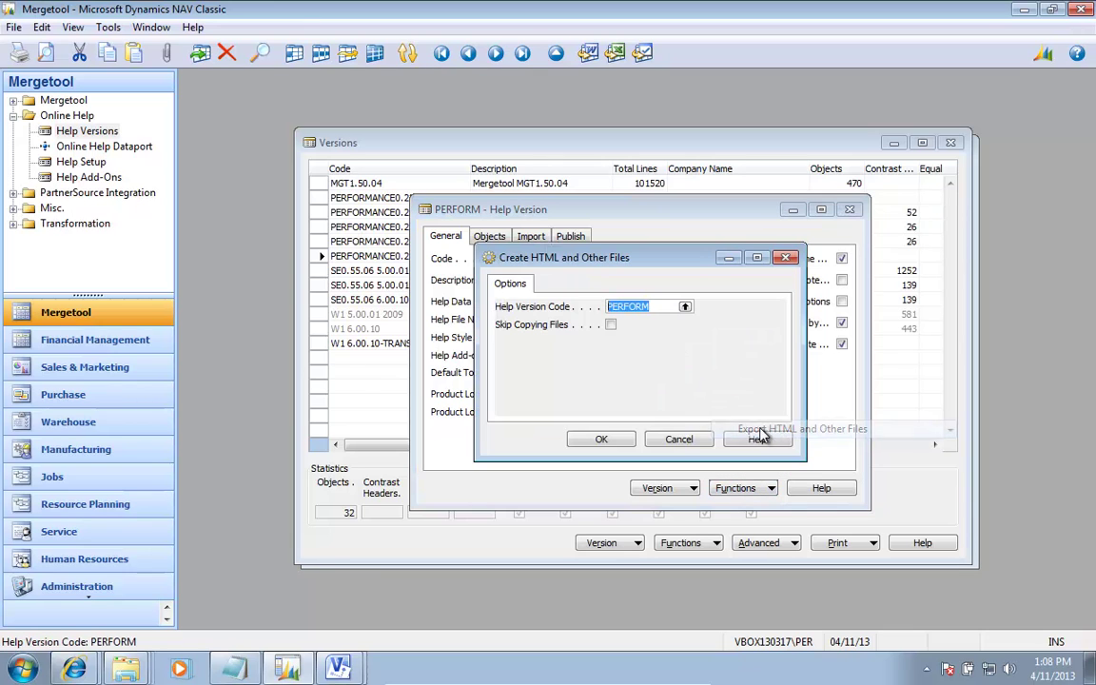
{"action": "left_click", "coordinate": [592, 440]}
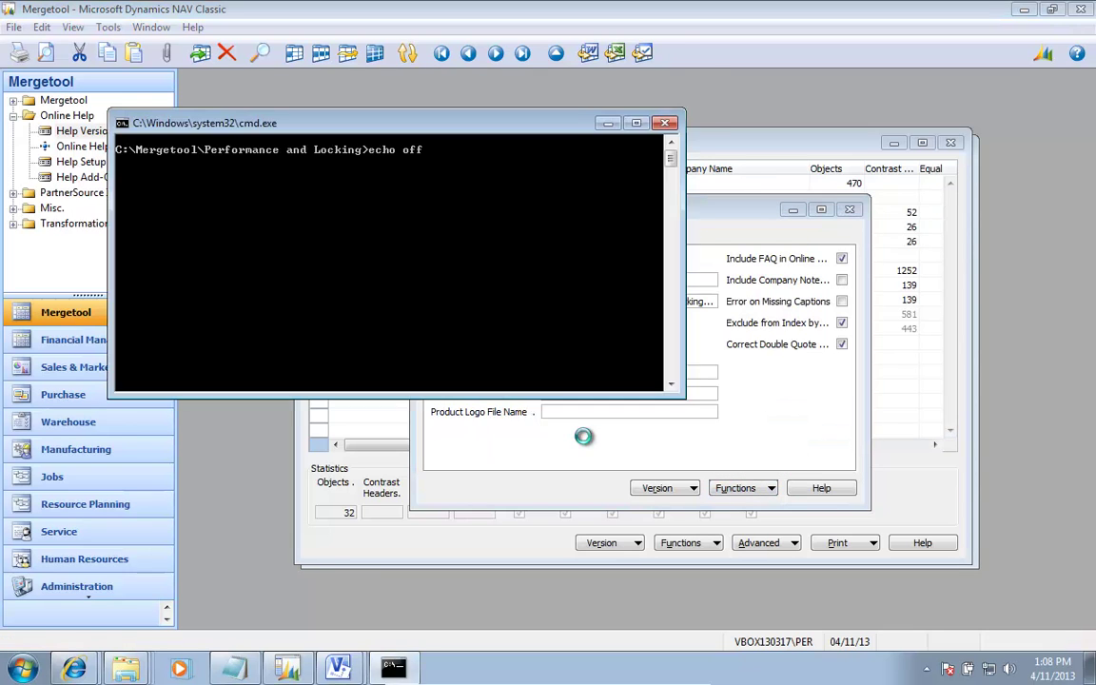
{"action": "left_click", "coordinate": [709, 396]}
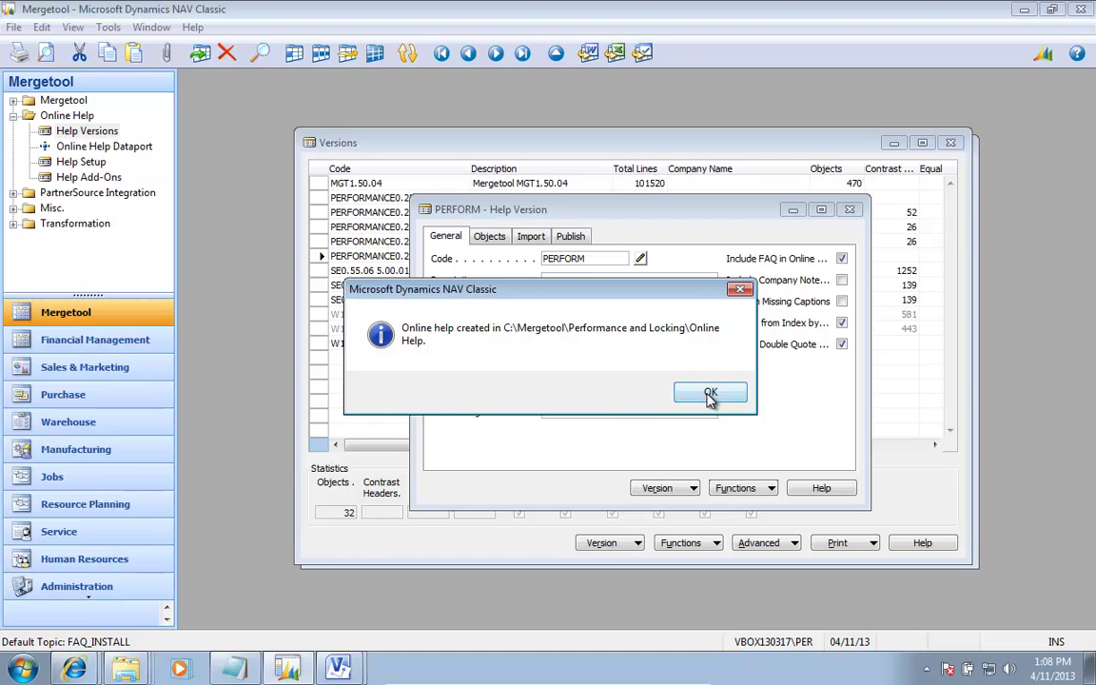
{"action": "key", "text": "alt+Tab"}
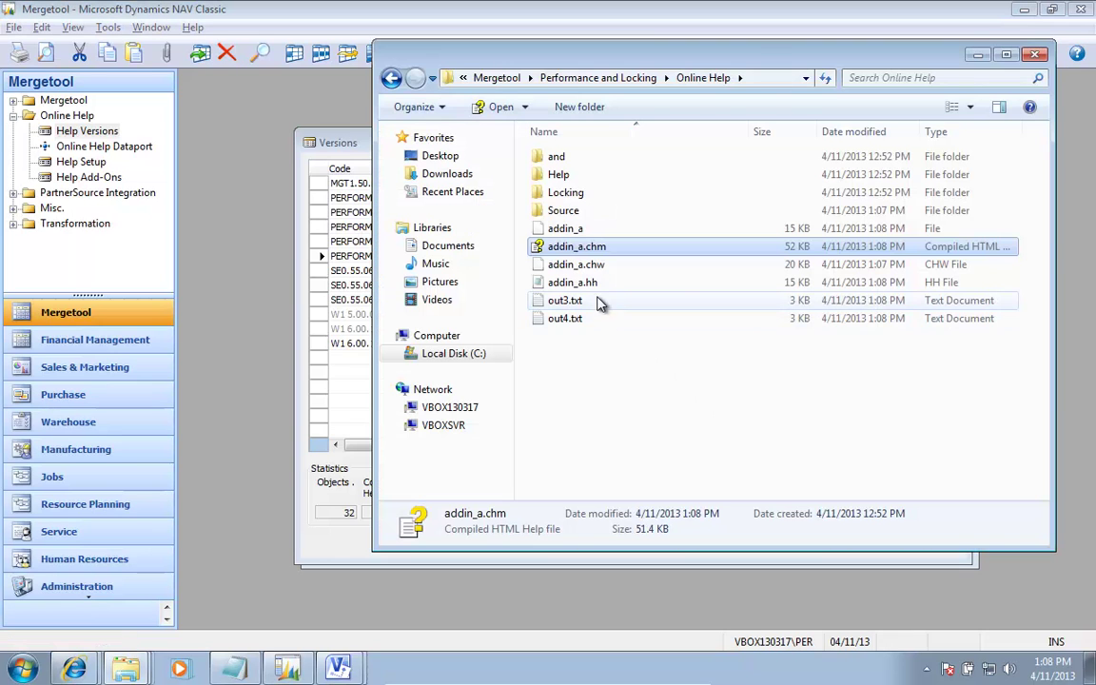
Open the rebuilt addin_a.chm, view the Locking Priority topic's logo, then close it
{"action": "double_click", "coordinate": [567, 246]}
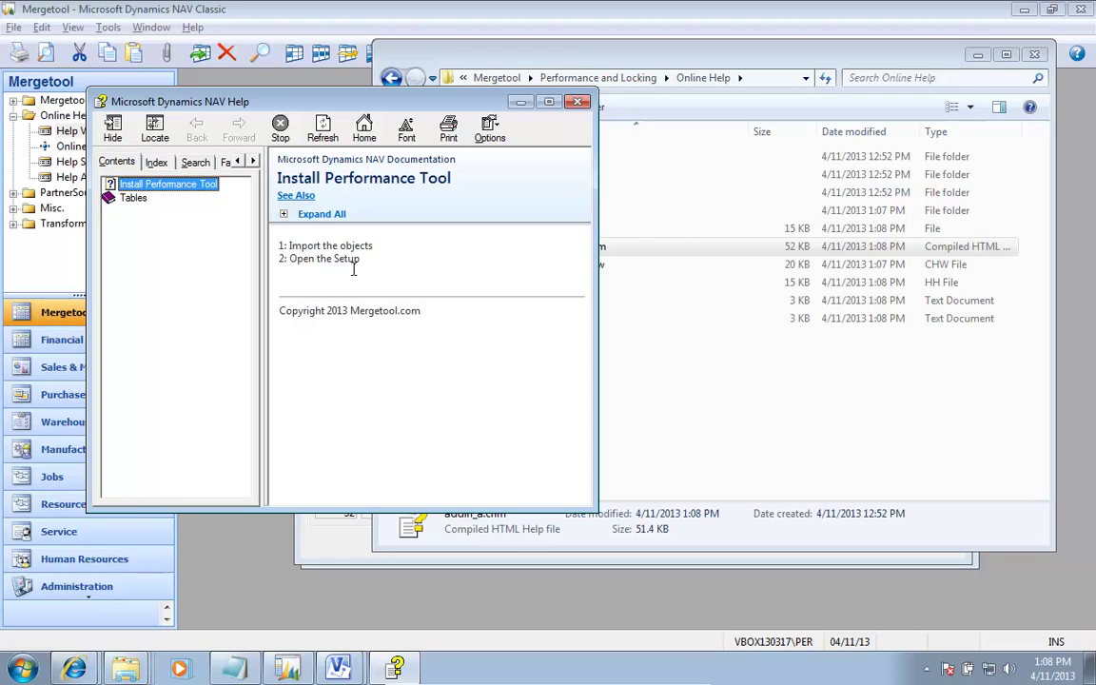
{"action": "left_click", "coordinate": [136, 199]}
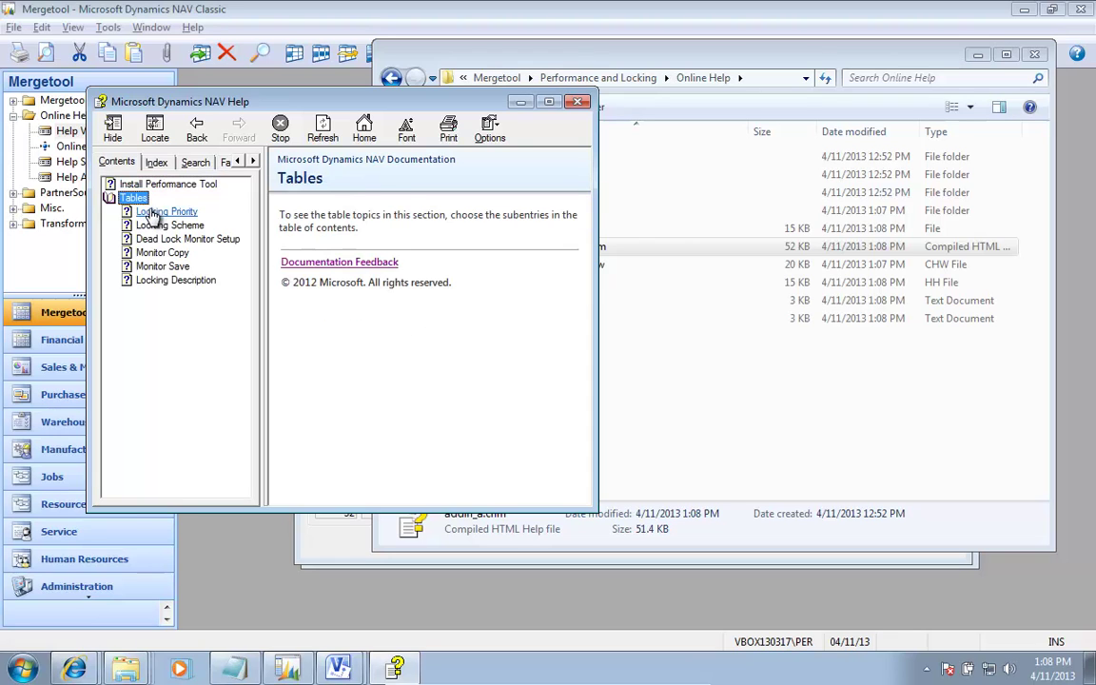
{"action": "left_click", "coordinate": [152, 214]}
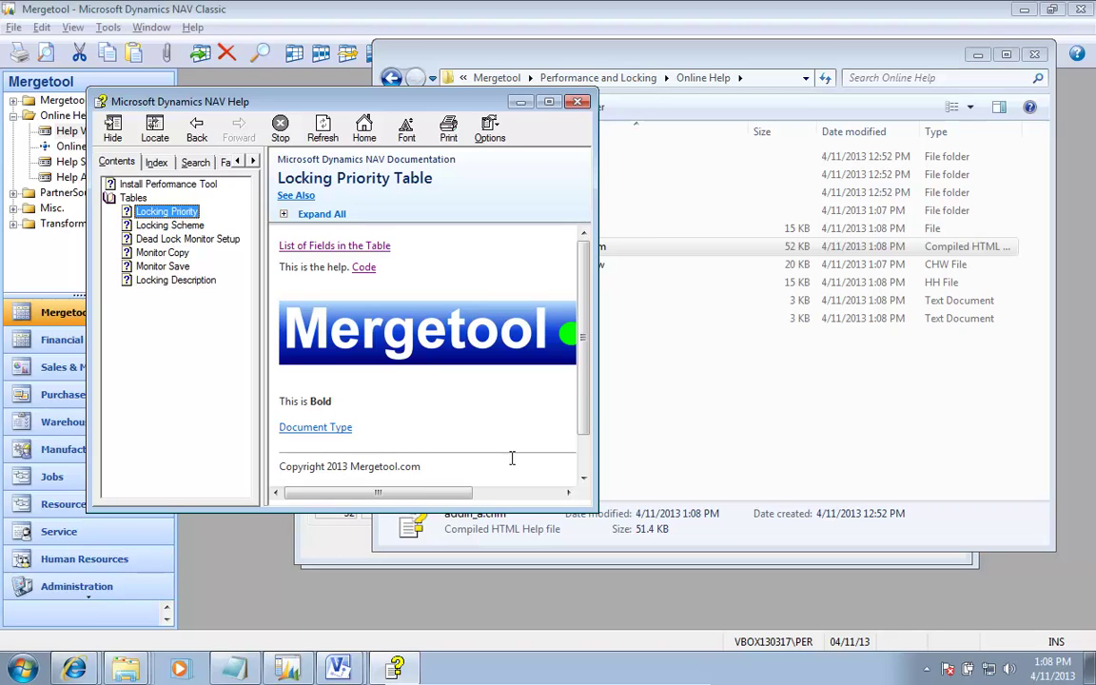
{"action": "left_click", "coordinate": [577, 101]}
{"action": "left_click", "coordinate": [223, 329]}
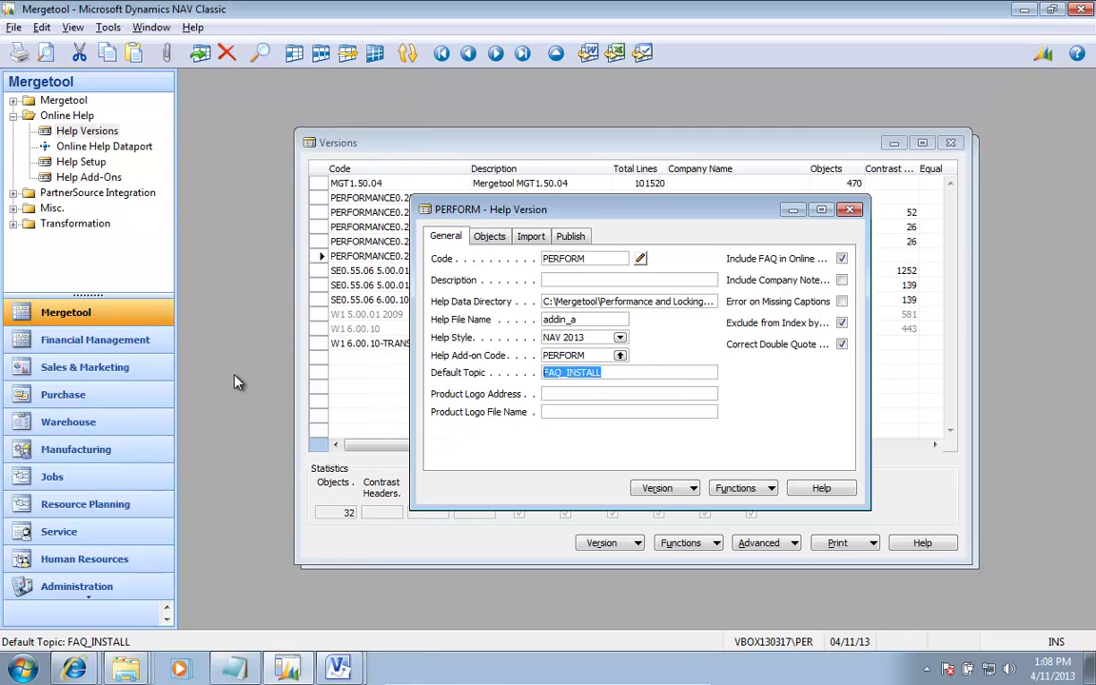
{"action": "left_click", "coordinate": [655, 489]}
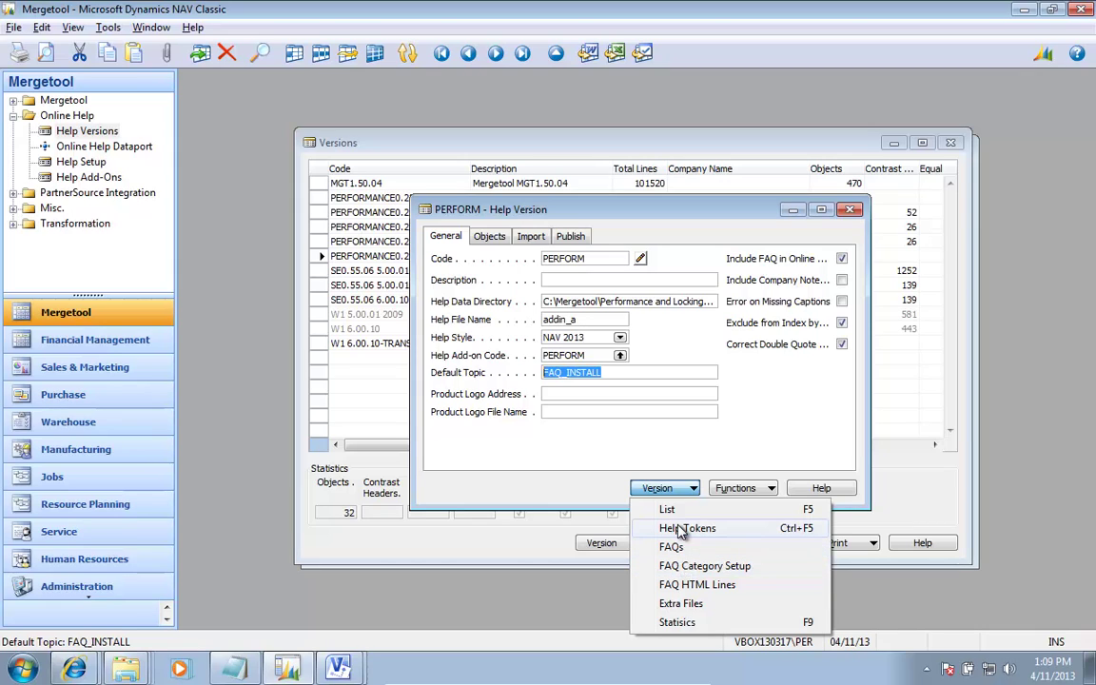
{"action": "left_click", "coordinate": [695, 485]}
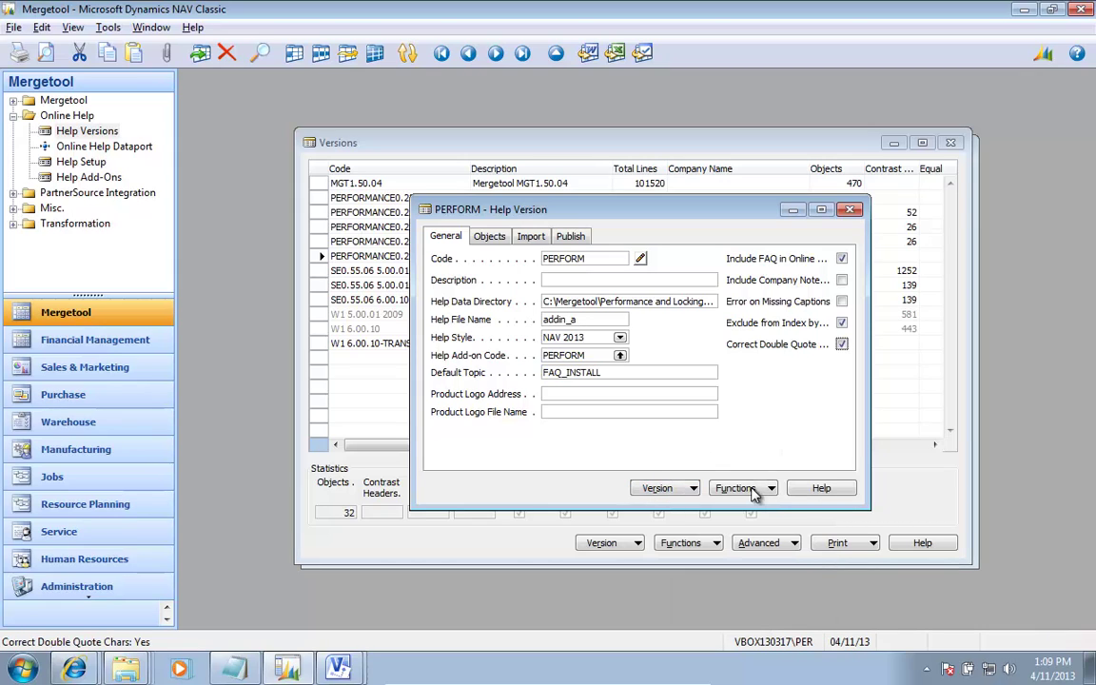
{"action": "left_click", "coordinate": [745, 489]}
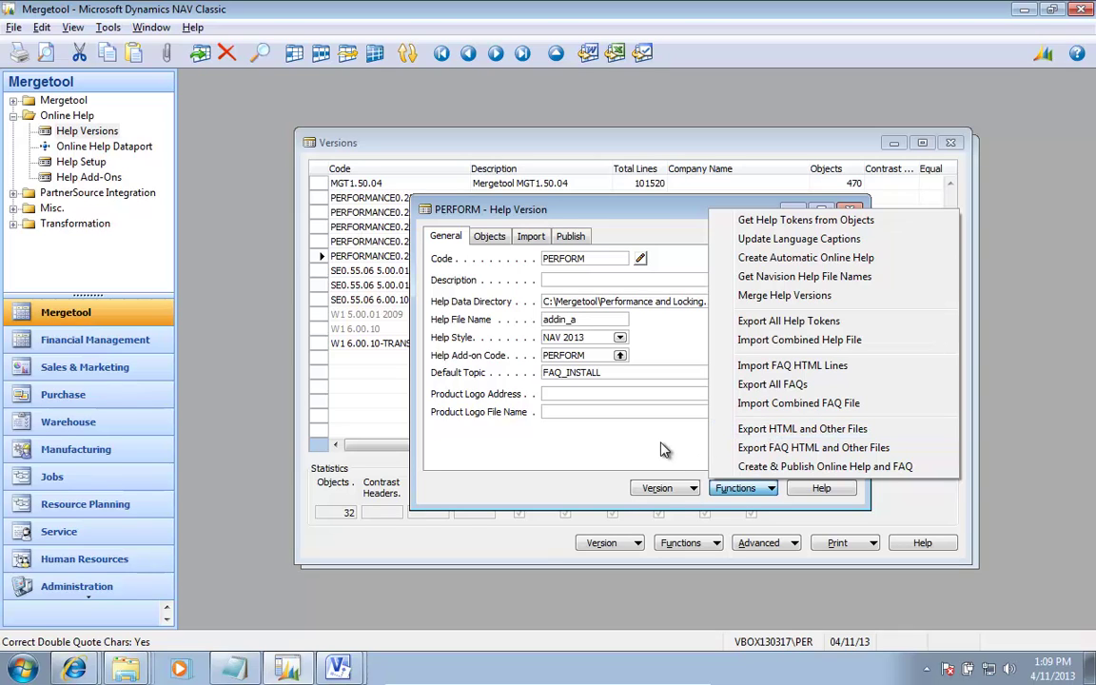
{"action": "left_click", "coordinate": [595, 409]}
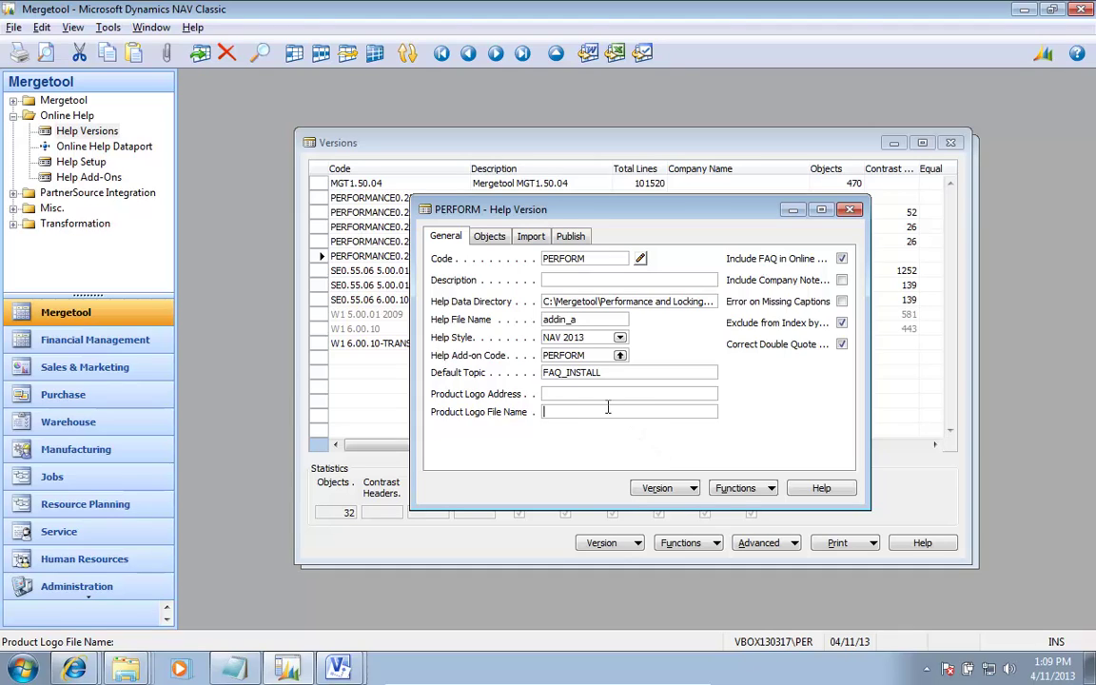
{"action": "left_click", "coordinate": [580, 392]}
{"action": "left_click", "coordinate": [657, 488]}
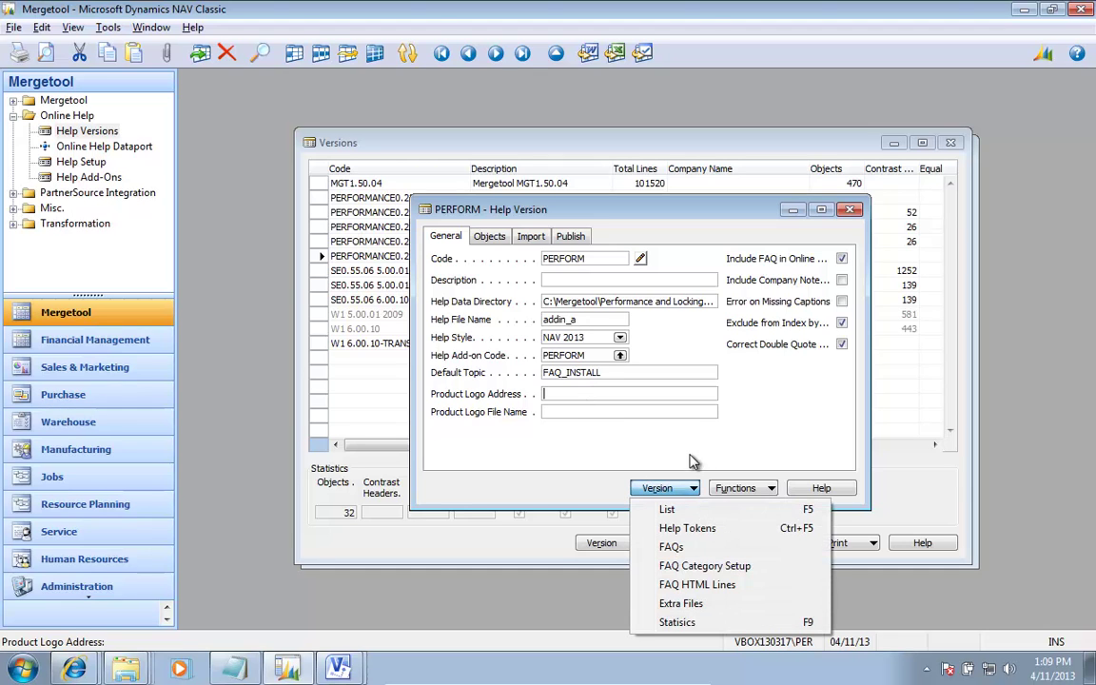
Open the PERFORM help tokens list and step through its columns from No. of Ref. Help Tokens to No. Of Hits
{"action": "left_click", "coordinate": [689, 528]}
{"action": "key", "text": "Tab"}
{"action": "key", "text": "Tab"}
{"action": "key", "text": "Tab"}
{"action": "key", "text": "Tab"}
{"action": "key", "text": "Tab"}
{"action": "key", "text": "Tab"}
{"action": "key", "text": "Tab"}
{"action": "key", "text": "Tab"}
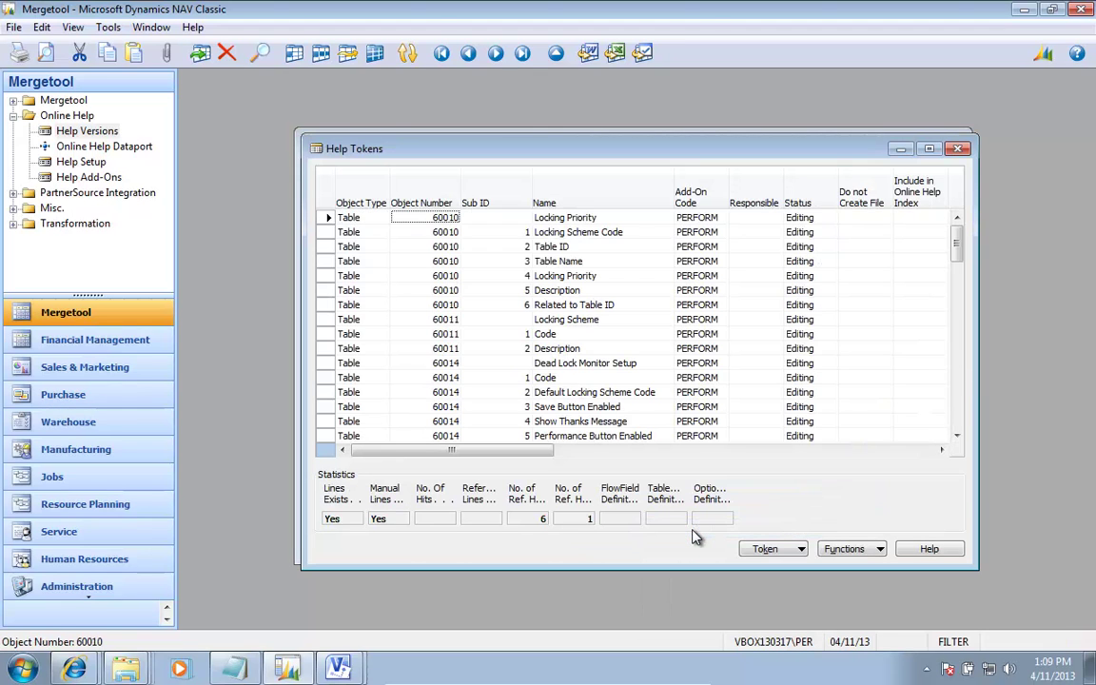
{"action": "key", "text": "Tab"}
{"action": "key", "text": "Tab"}
{"action": "key", "text": "Tab"}
{"action": "key", "text": "Tab"}
{"action": "key", "text": "Tab"}
{"action": "key", "text": "Tab"}
{"action": "key", "text": "Tab"}
{"action": "key", "text": "Tab"}
{"action": "key", "text": "Tab"}
{"action": "key", "text": "Tab"}
{"action": "key", "text": "Tab"}
{"action": "key", "text": "Tab"}
{"action": "key", "text": "Tab"}
{"action": "key", "text": "Tab"}
{"action": "key", "text": "Tab"}
{"action": "key", "text": "Tab"}
{"action": "key", "text": "shift+Tab"}
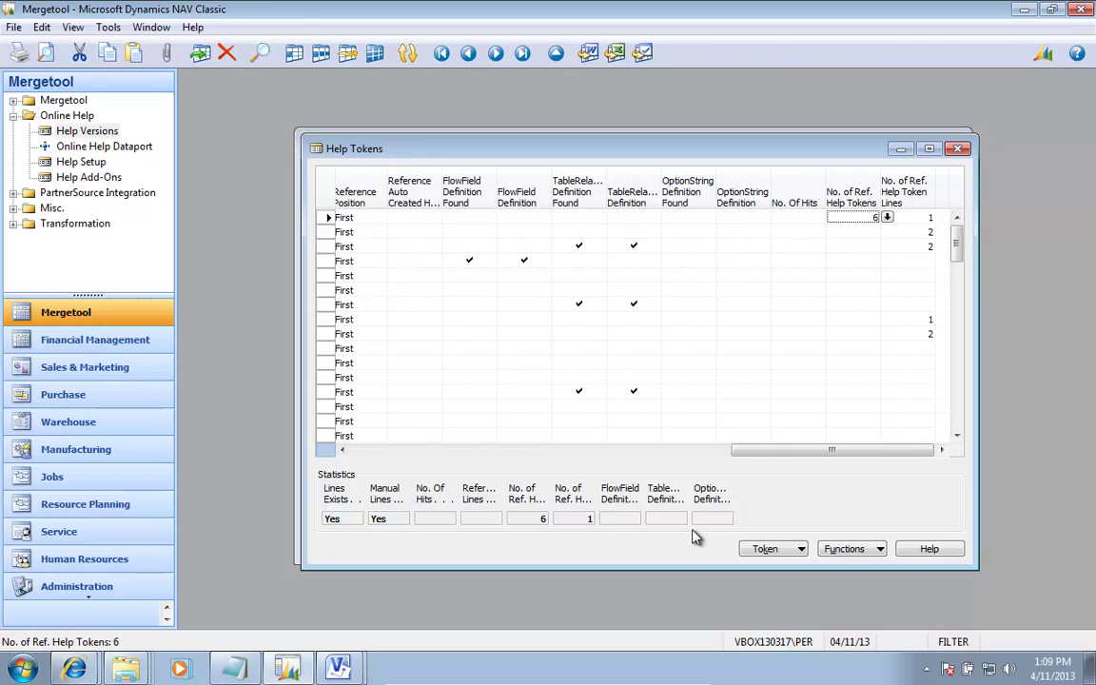
{"action": "key", "text": "Tab"}
{"action": "key", "text": "shift+Tab"}
{"action": "key", "text": "shift+Tab"}
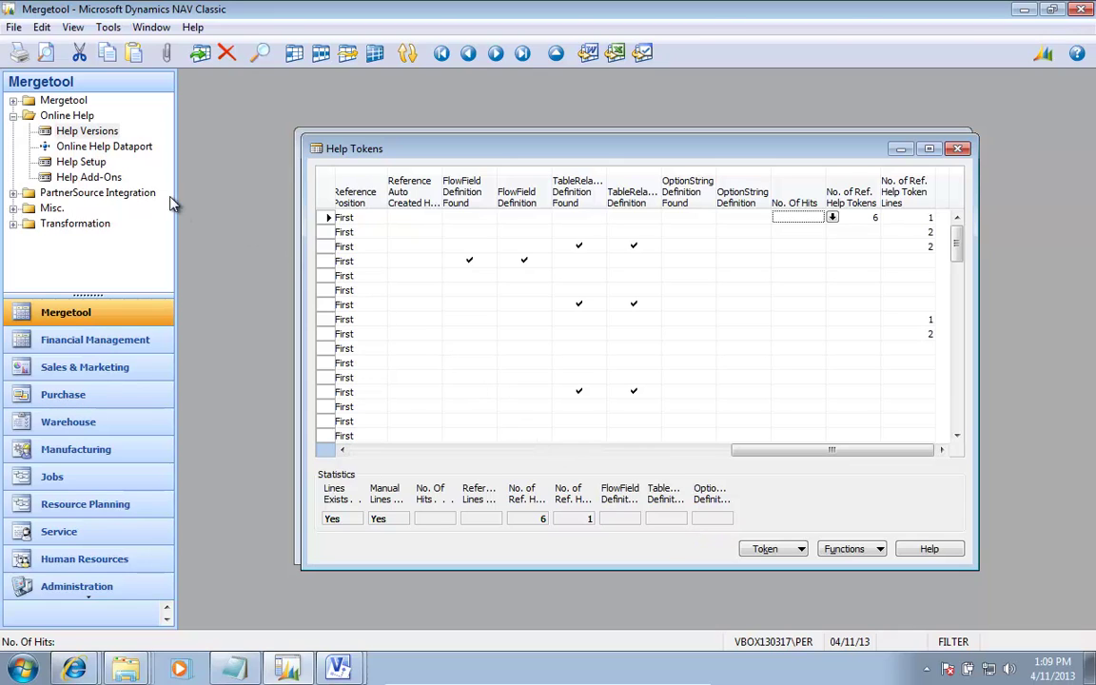
{"action": "left_click", "coordinate": [68, 164]}
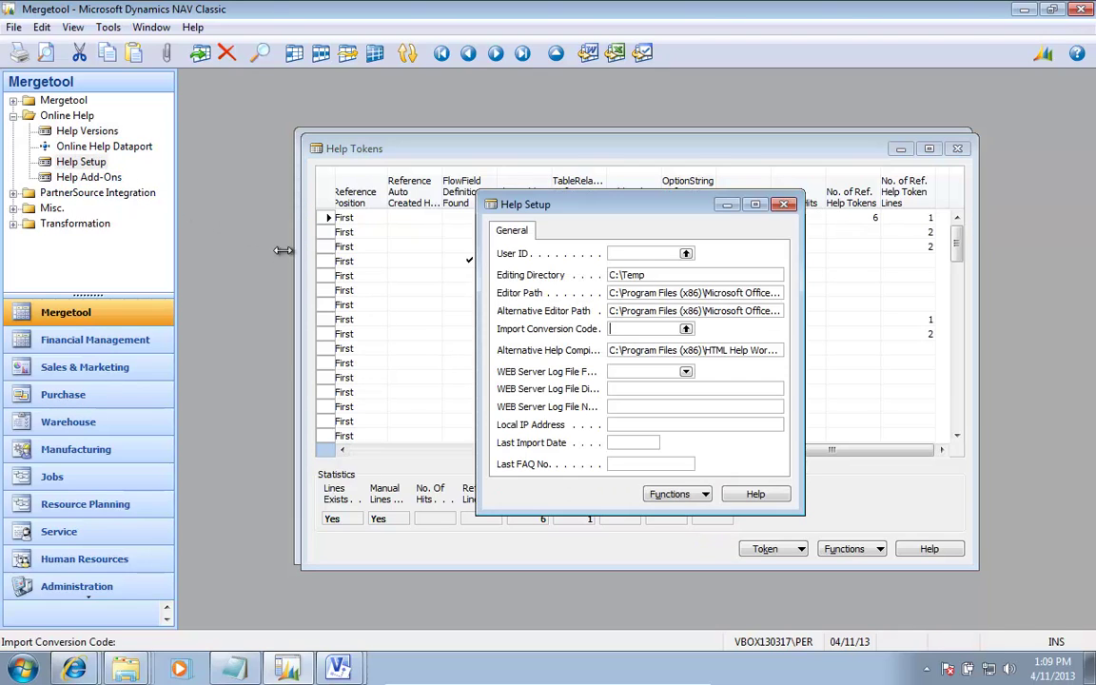
Review the WEB Server Log File Format choices, leave it blank, and try Import Web Server Log
{"action": "left_click", "coordinate": [687, 373]}
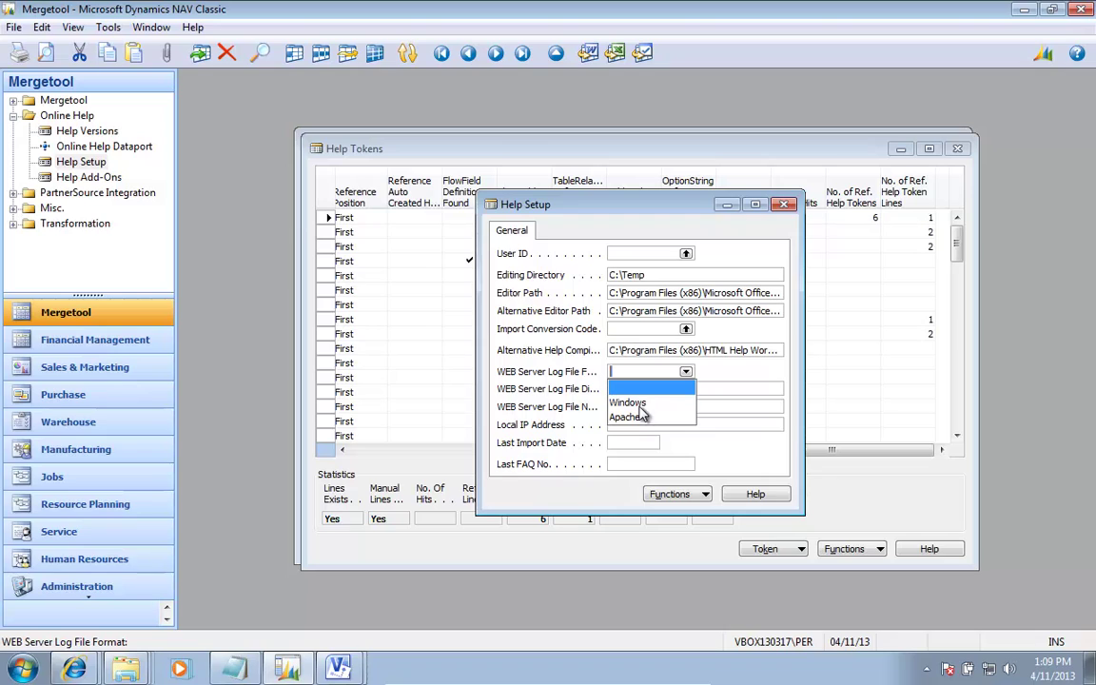
{"action": "left_click", "coordinate": [590, 398]}
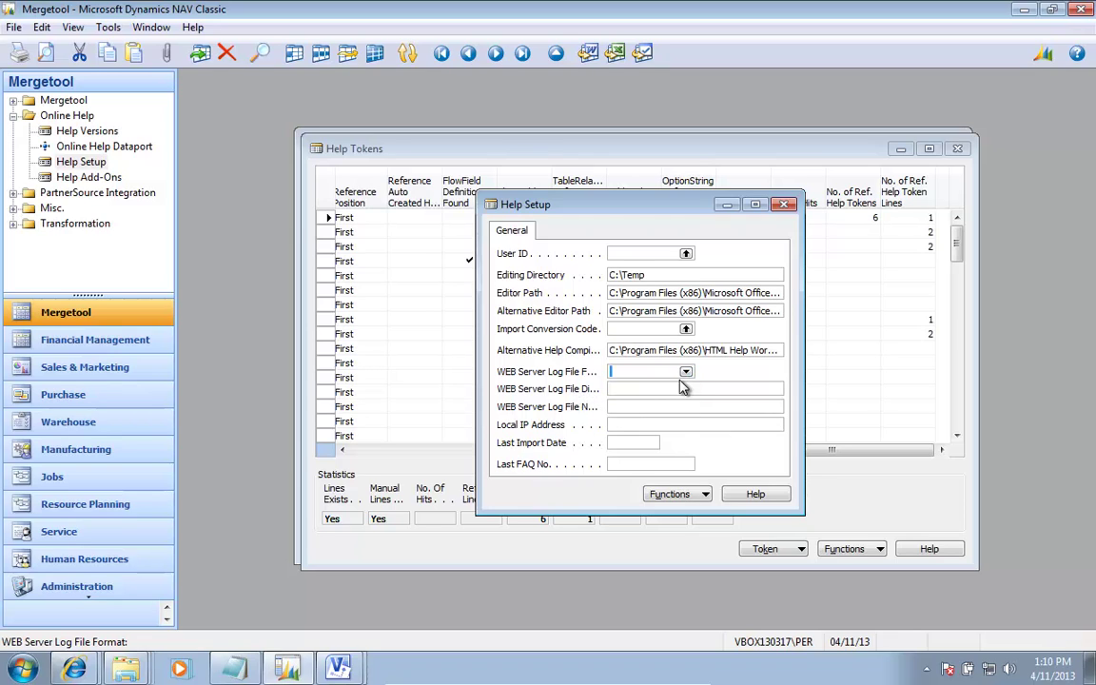
{"action": "left_click", "coordinate": [672, 494]}
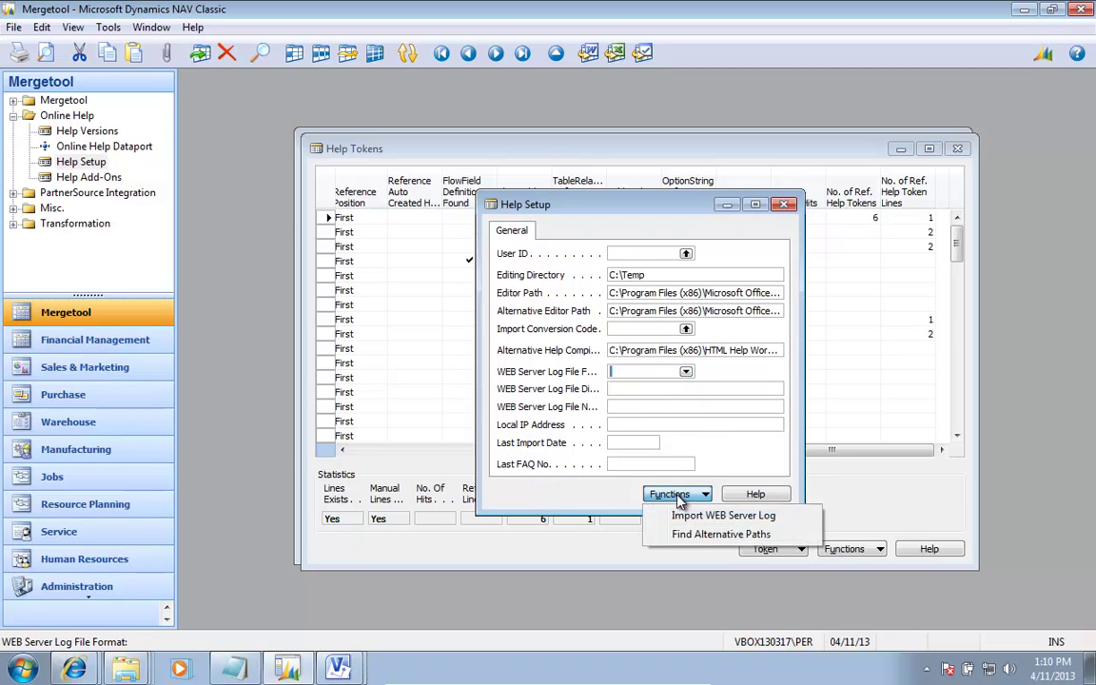
{"action": "left_click", "coordinate": [740, 515]}
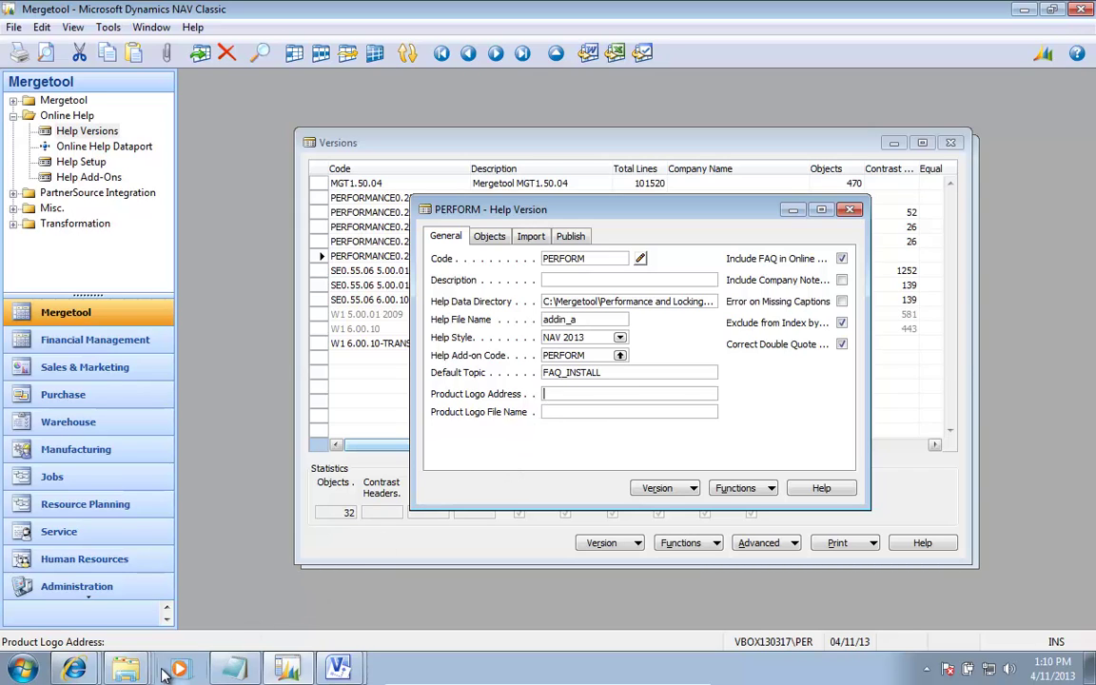
Open the Performance and Locking Online Help folder, then bring the Products page forward in Internet Explorer
{"action": "right_click", "coordinate": [126, 669]}
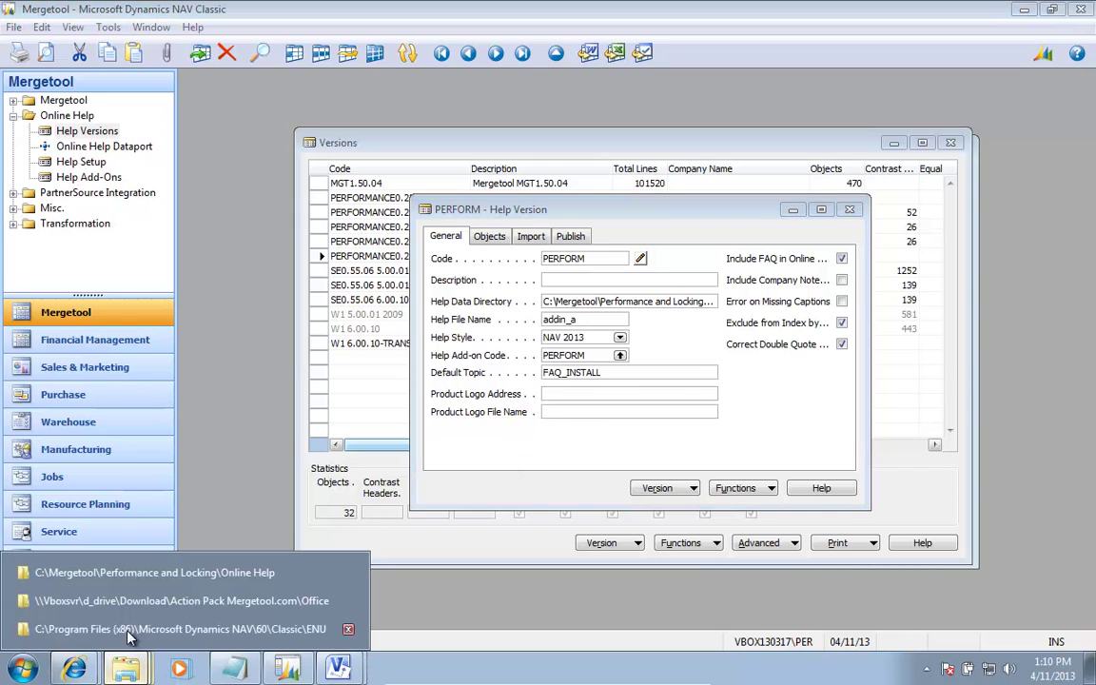
{"action": "left_click", "coordinate": [105, 572]}
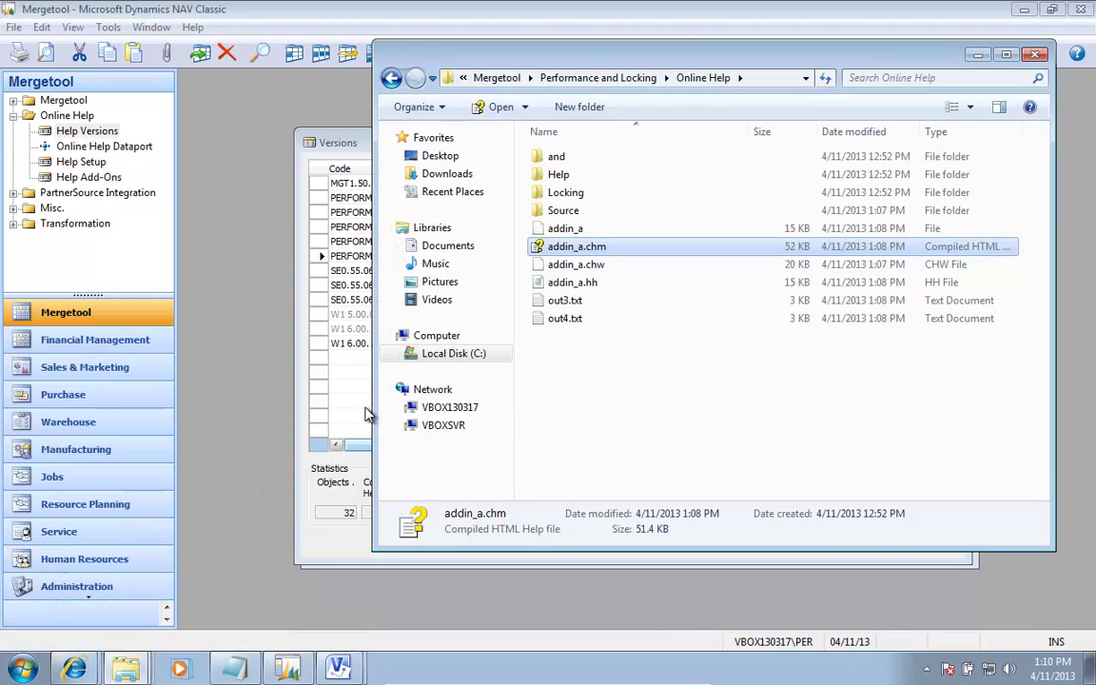
{"action": "left_click", "coordinate": [74, 669]}
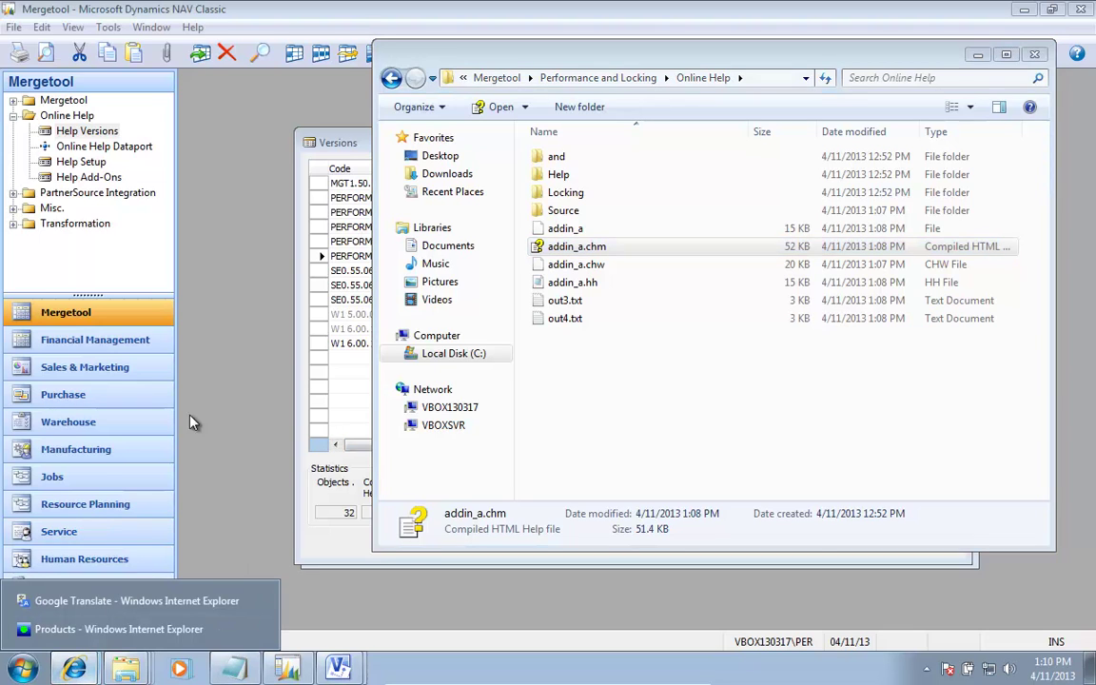
{"action": "left_click", "coordinate": [167, 632]}
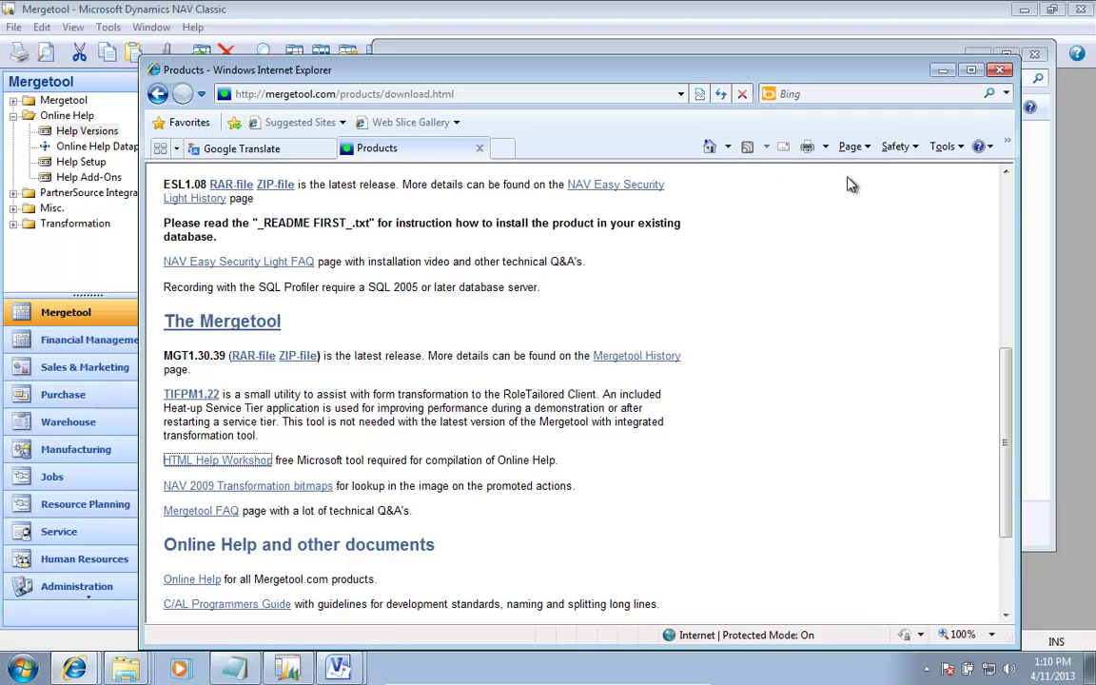
Scroll to the top of the download page and go to the Mergetool.com home page
{"action": "left_click", "coordinate": [1010, 202]}
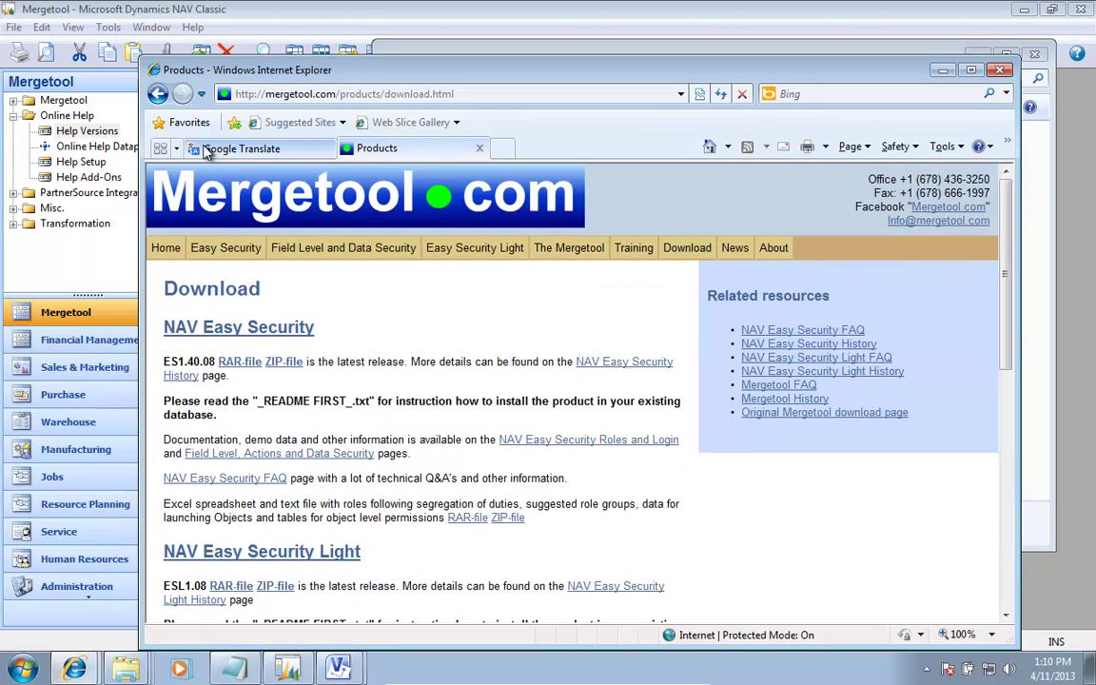
{"action": "right_click", "coordinate": [372, 201]}
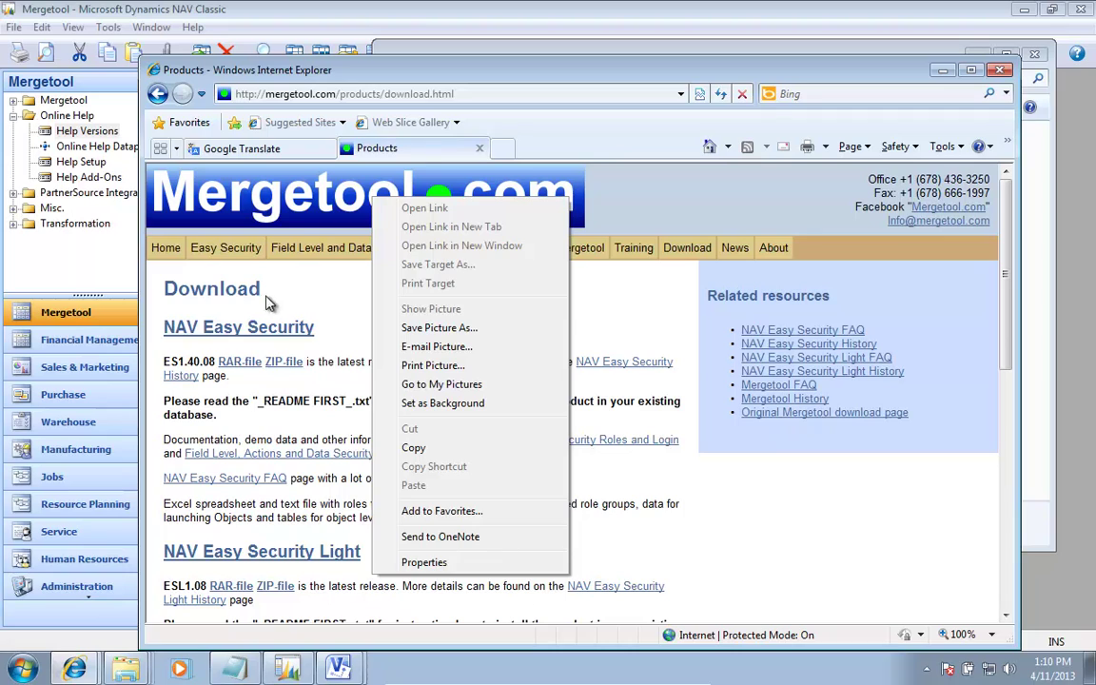
{"action": "left_click", "coordinate": [321, 298]}
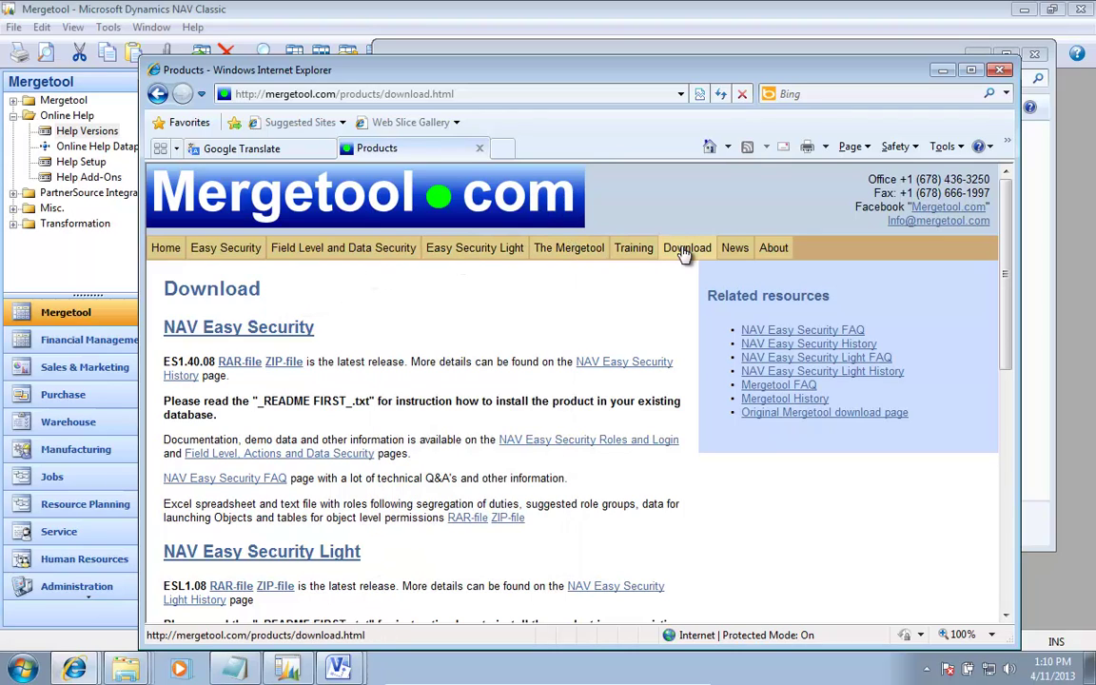
{"action": "left_click", "coordinate": [170, 252]}
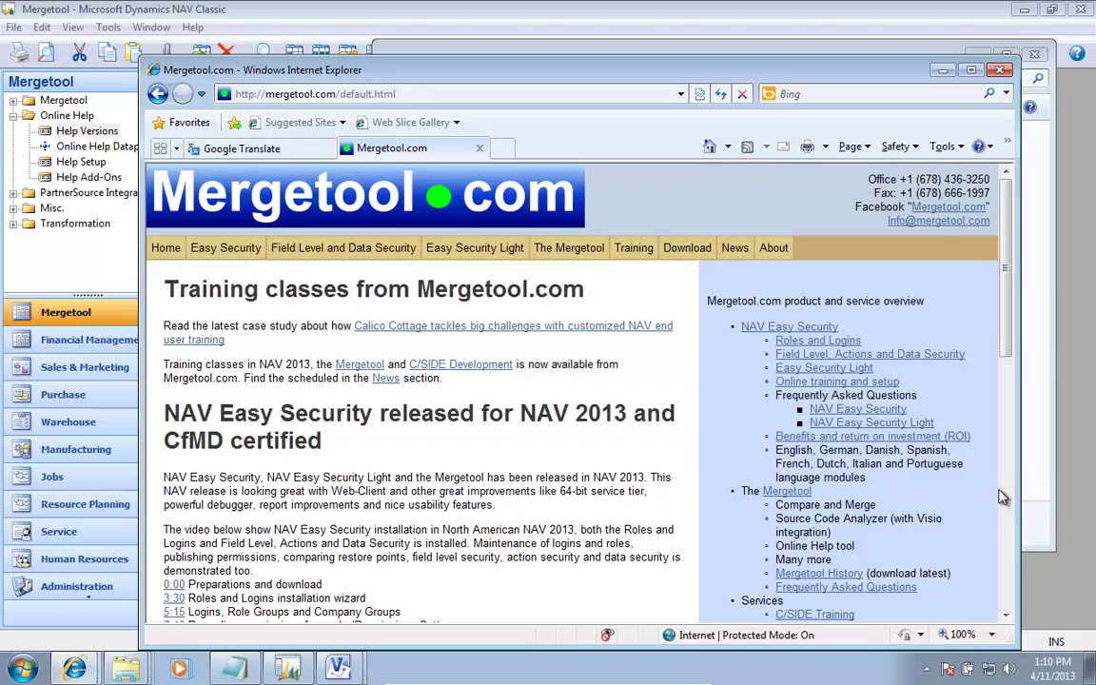
Scroll the home page and open the NAV Easy Security product page
{"action": "left_click", "coordinate": [1008, 511]}
{"action": "left_click_drag", "start_coordinate": [1012, 511], "coordinate": [994, 379]}
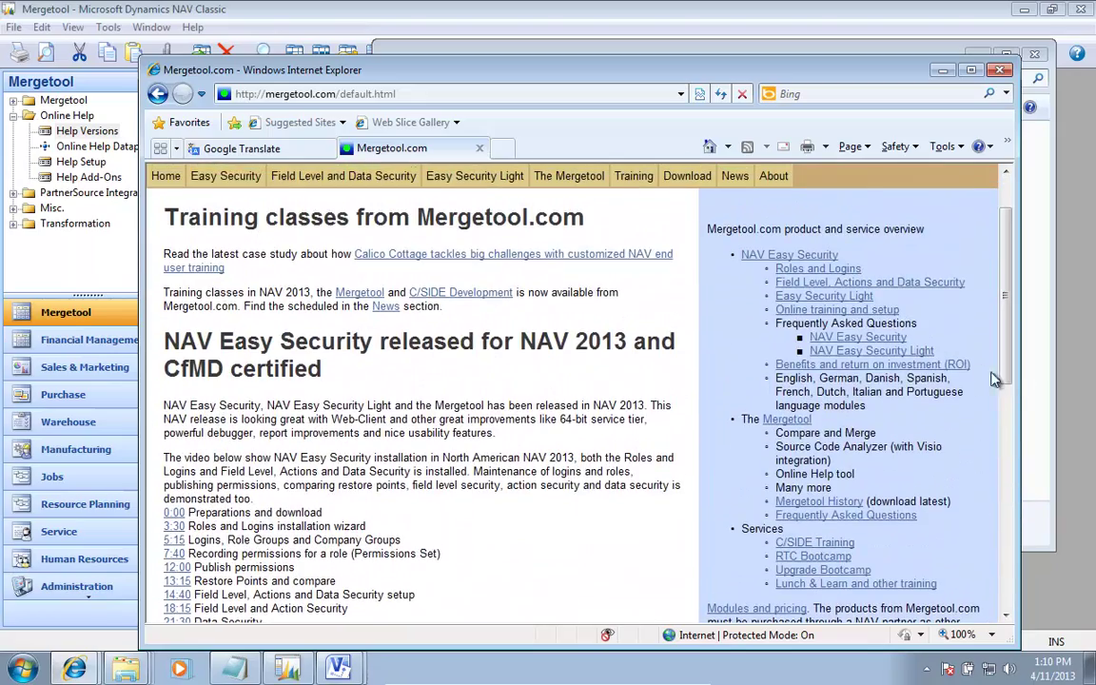
{"action": "left_click", "coordinate": [249, 181]}
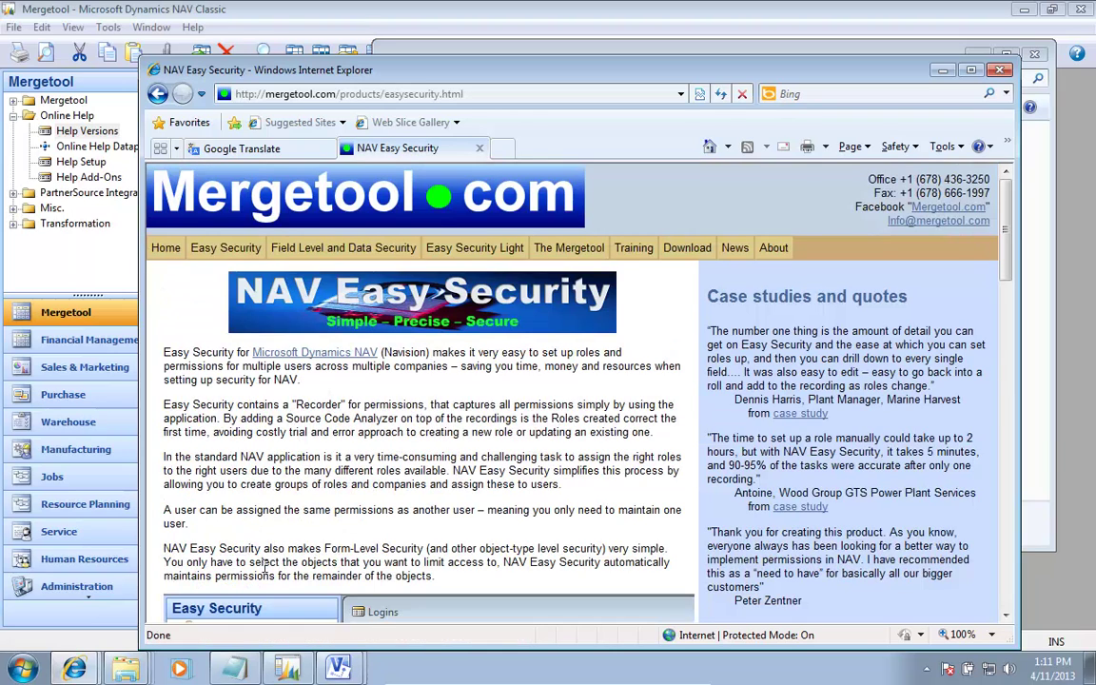
{"action": "left_click", "coordinate": [21, 669]}
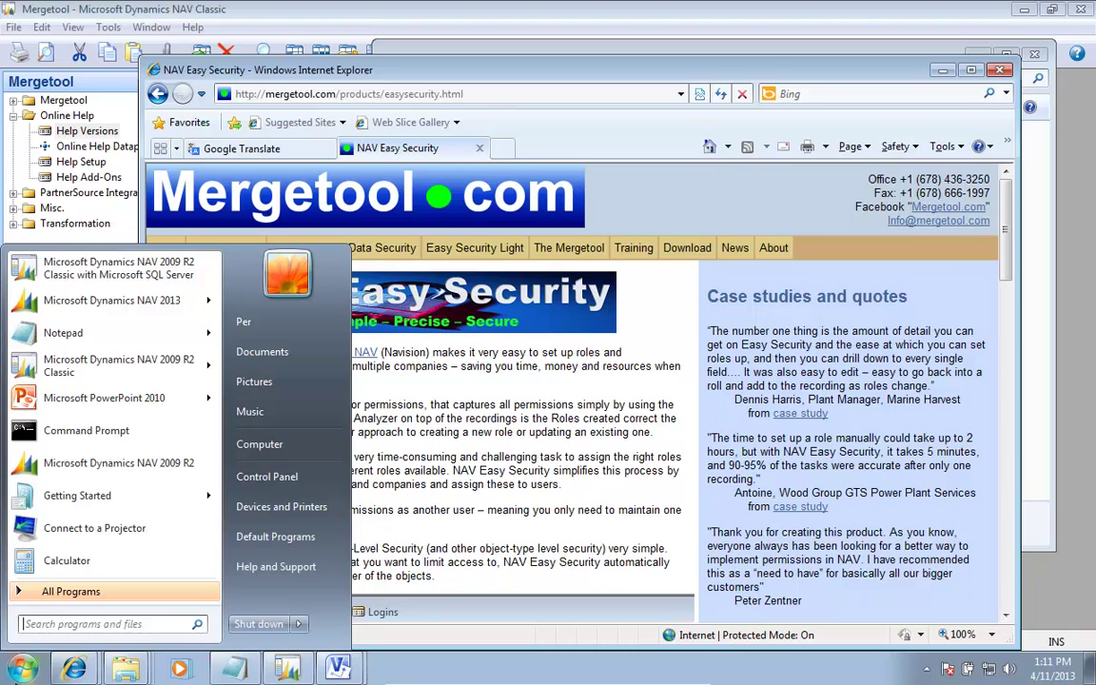
Launch Paint and write 'Performance Tool' in a text box on the canvas
{"action": "type", "text": "paint"}
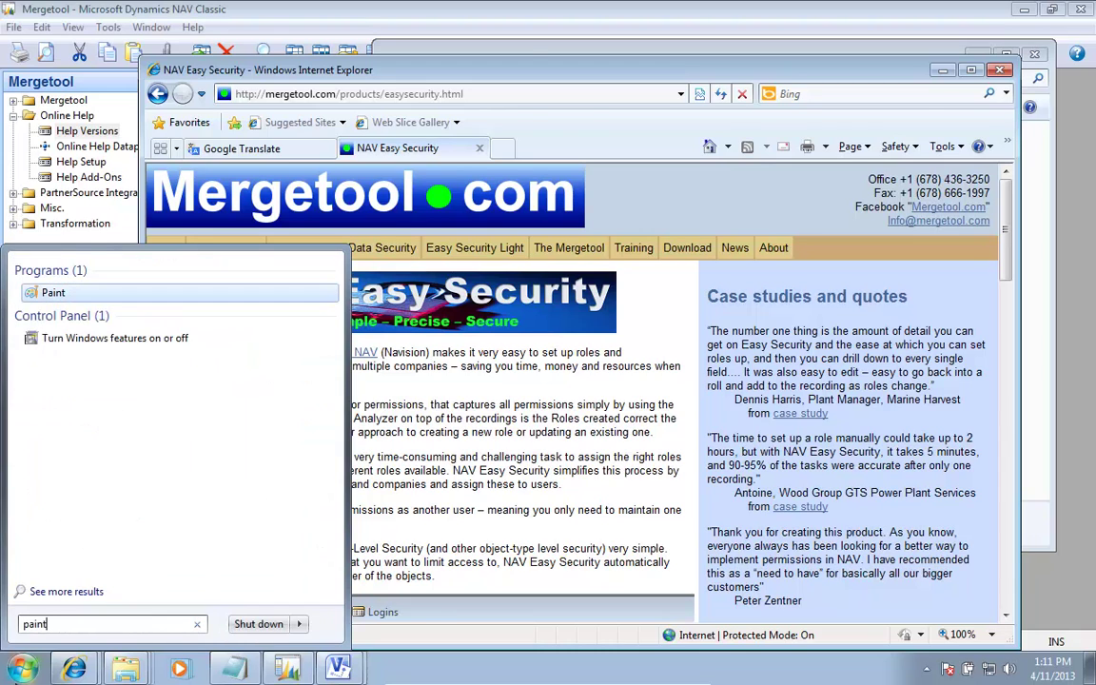
{"action": "key", "text": "Return"}
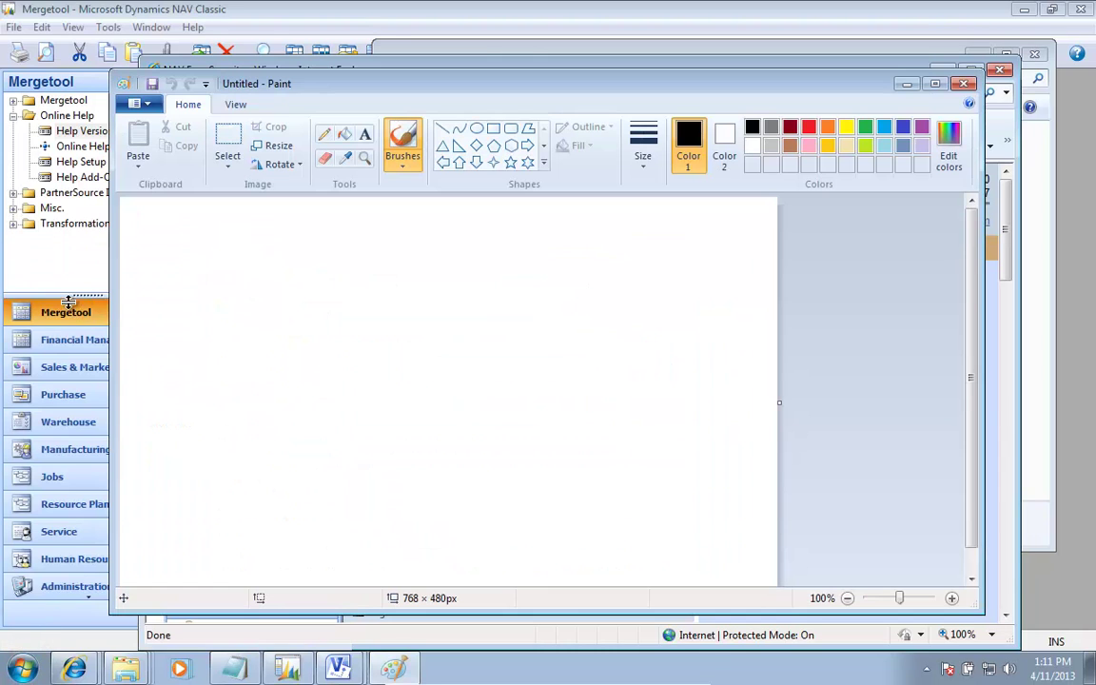
{"action": "left_click", "coordinate": [364, 134]}
{"action": "left_click_drag", "start_coordinate": [135, 214], "coordinate": [370, 257]}
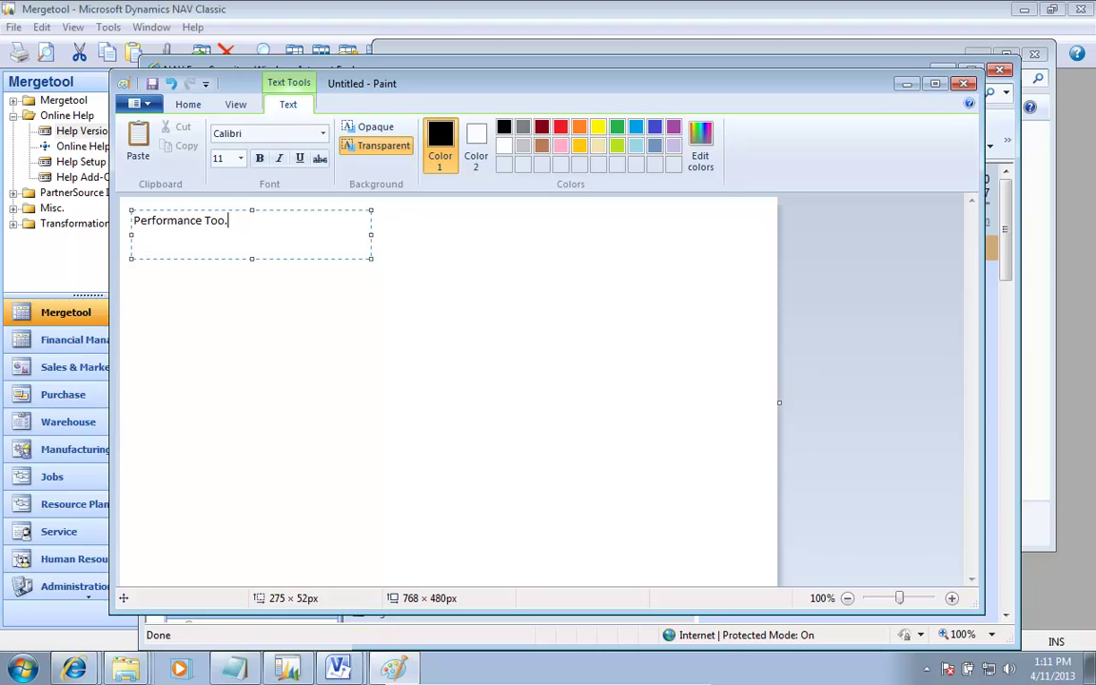
{"action": "left_click", "coordinate": [383, 257]}
{"action": "left_click_drag", "start_coordinate": [229, 214], "coordinate": [127, 226]}
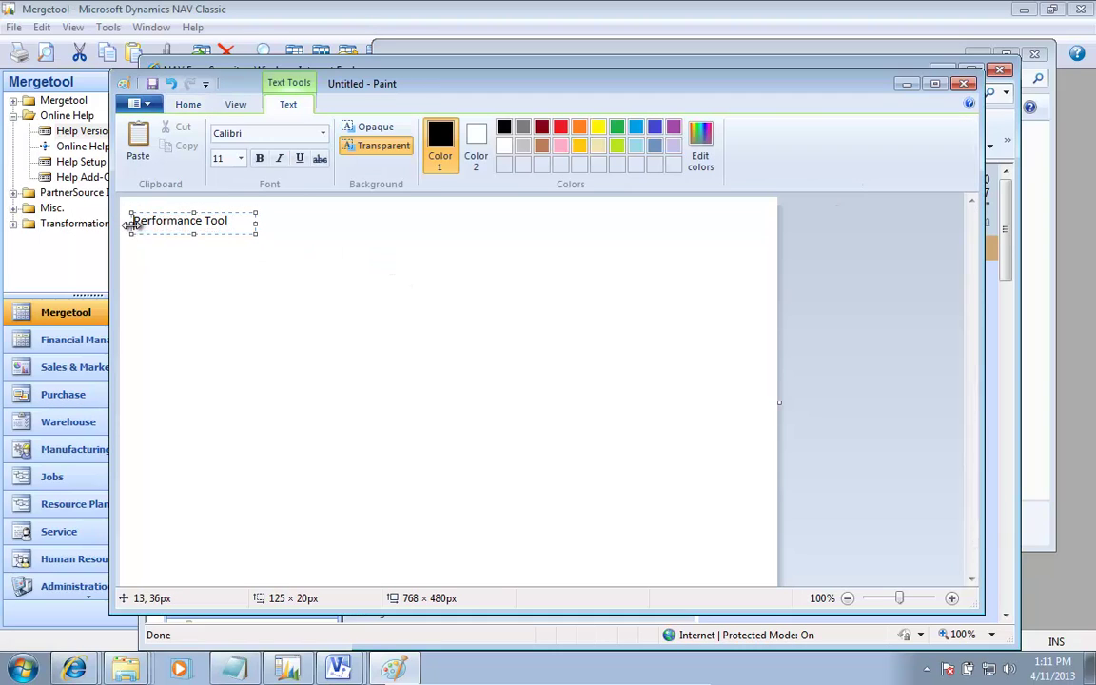
{"action": "left_click", "coordinate": [314, 276]}
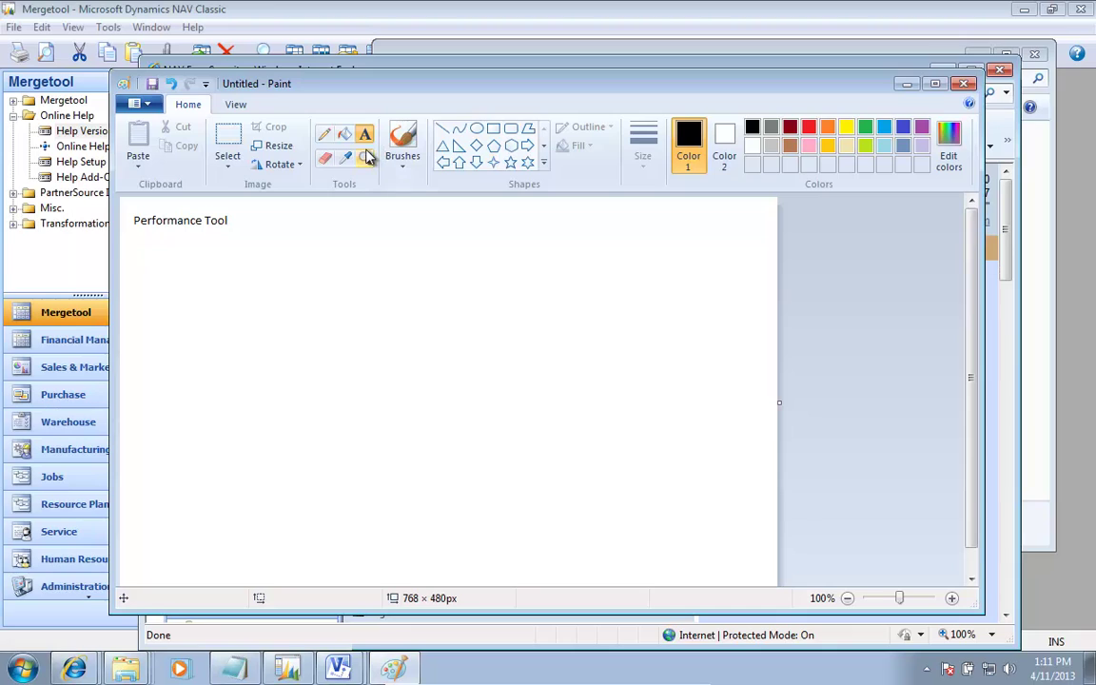
Crop the picture to a rectangle around the Performance Tool text, 139 × 31 px
{"action": "left_click", "coordinate": [230, 157]}
{"action": "left_click", "coordinate": [144, 277]}
{"action": "left_click", "coordinate": [230, 140]}
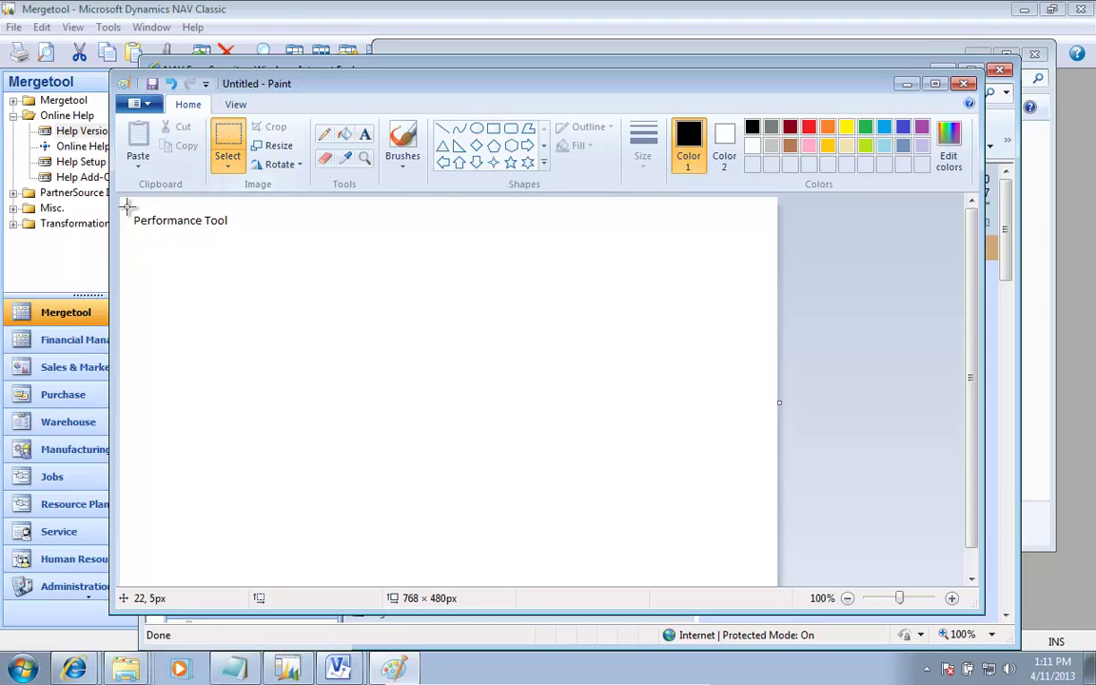
{"action": "left_click_drag", "start_coordinate": [123, 209], "coordinate": [244, 235]}
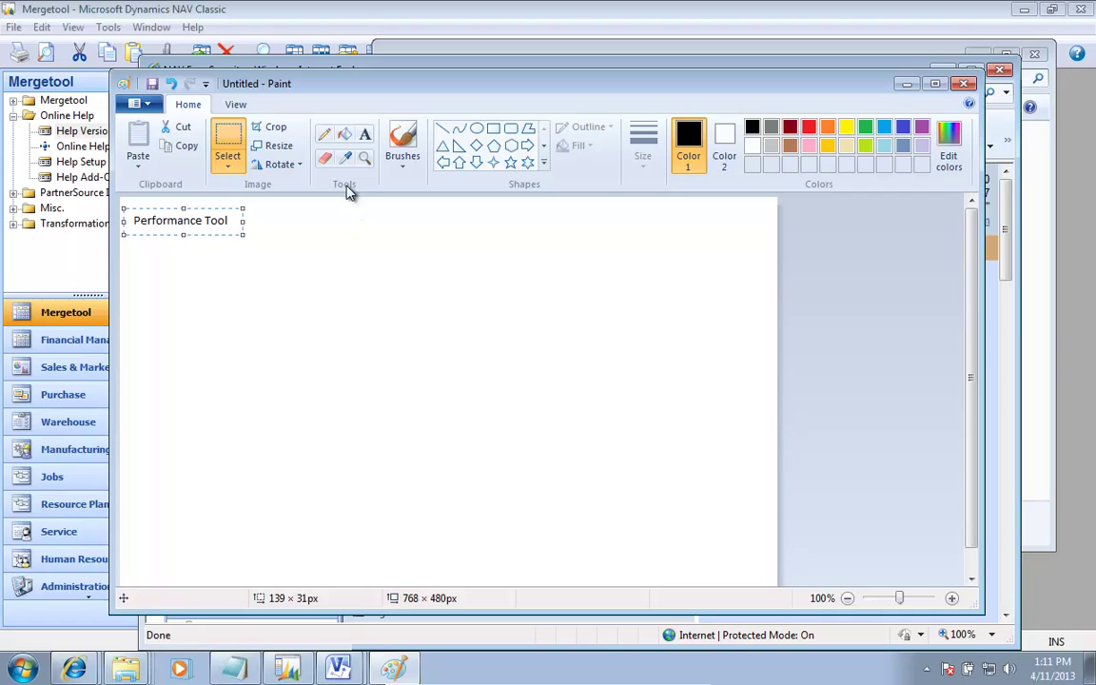
{"action": "left_click", "coordinate": [269, 128]}
{"action": "key", "text": "alt+f"}
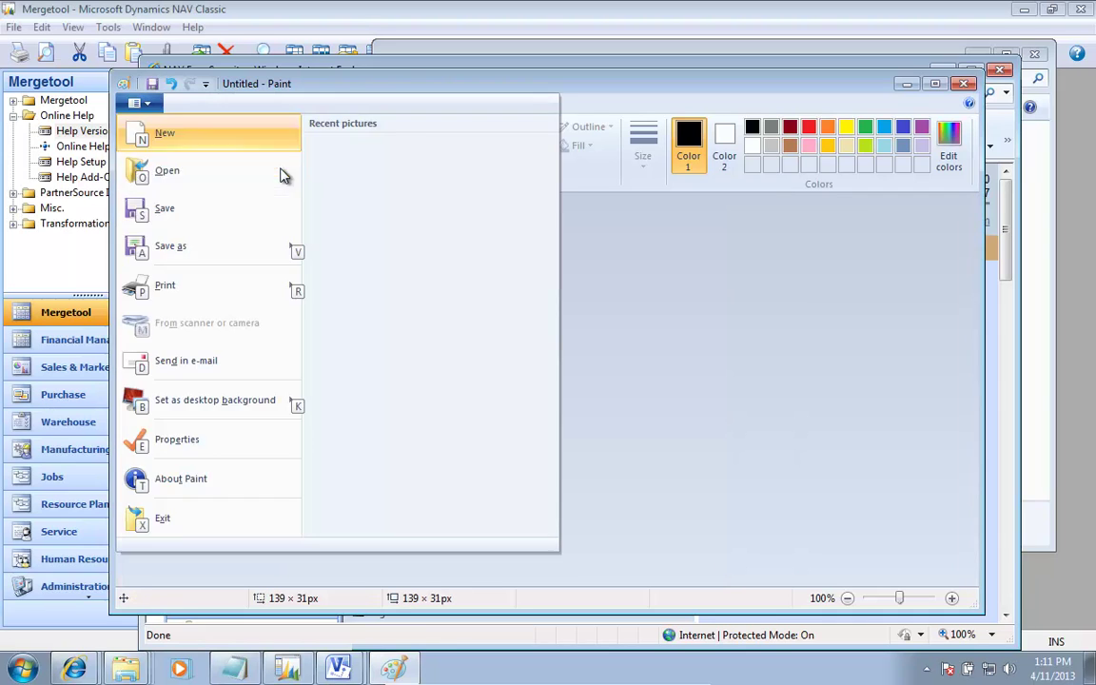
Save the picture as Logo.png in C:\Mergetool\Performance and Locking\Online Help
{"action": "key", "text": "a"}
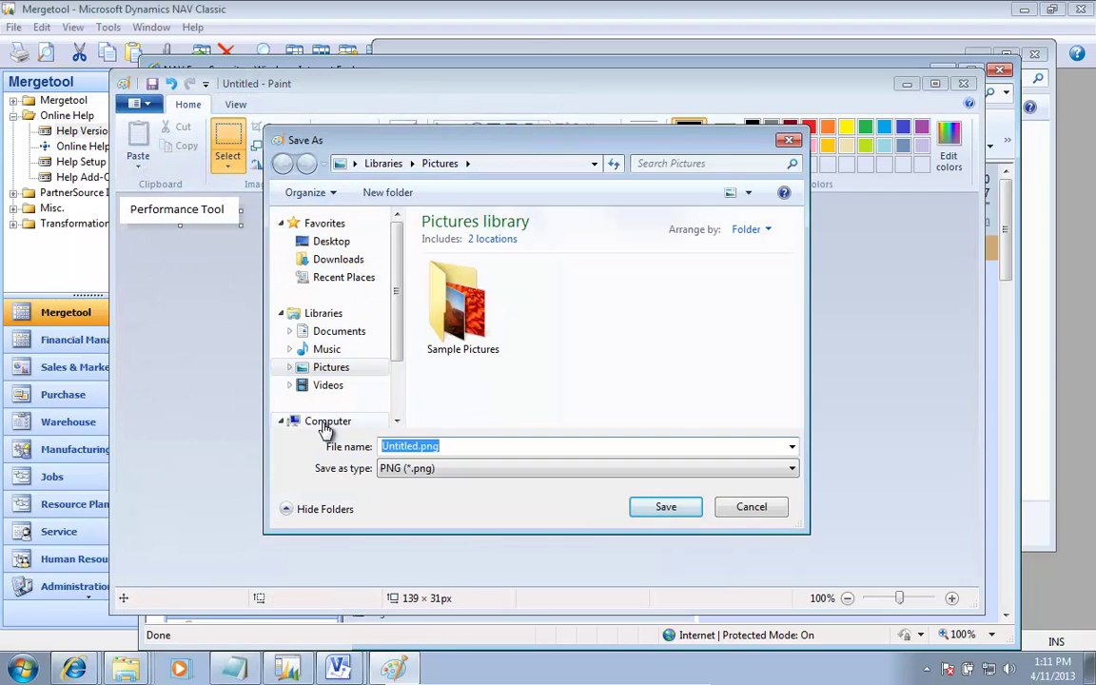
{"action": "left_click", "coordinate": [329, 422]}
{"action": "double_click", "coordinate": [485, 255]}
{"action": "double_click", "coordinate": [480, 261]}
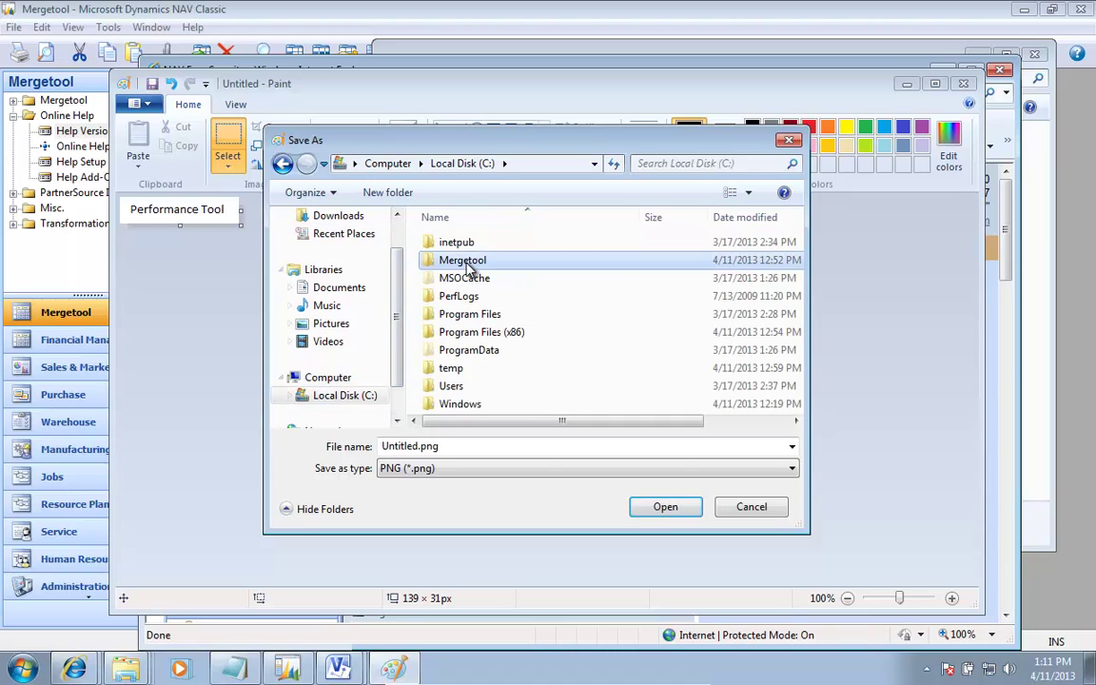
{"action": "left_click", "coordinate": [467, 295]}
{"action": "double_click", "coordinate": [466, 297]}
{"action": "left_click", "coordinate": [447, 244]}
{"action": "double_click", "coordinate": [447, 244]}
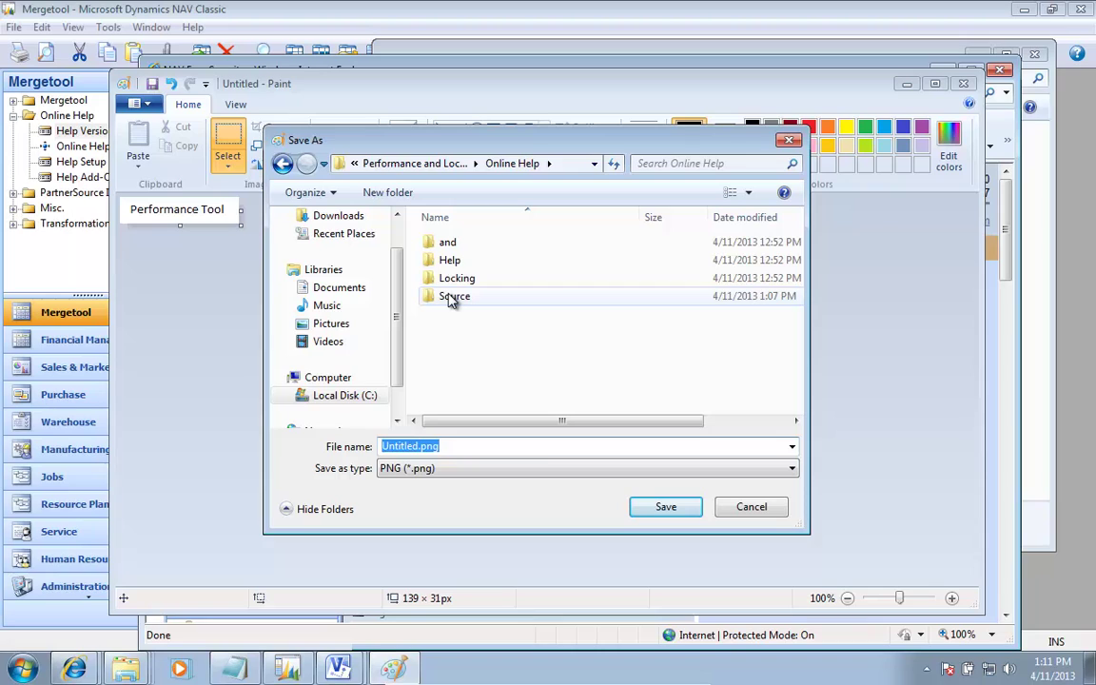
{"action": "type", "text": "Logo"}
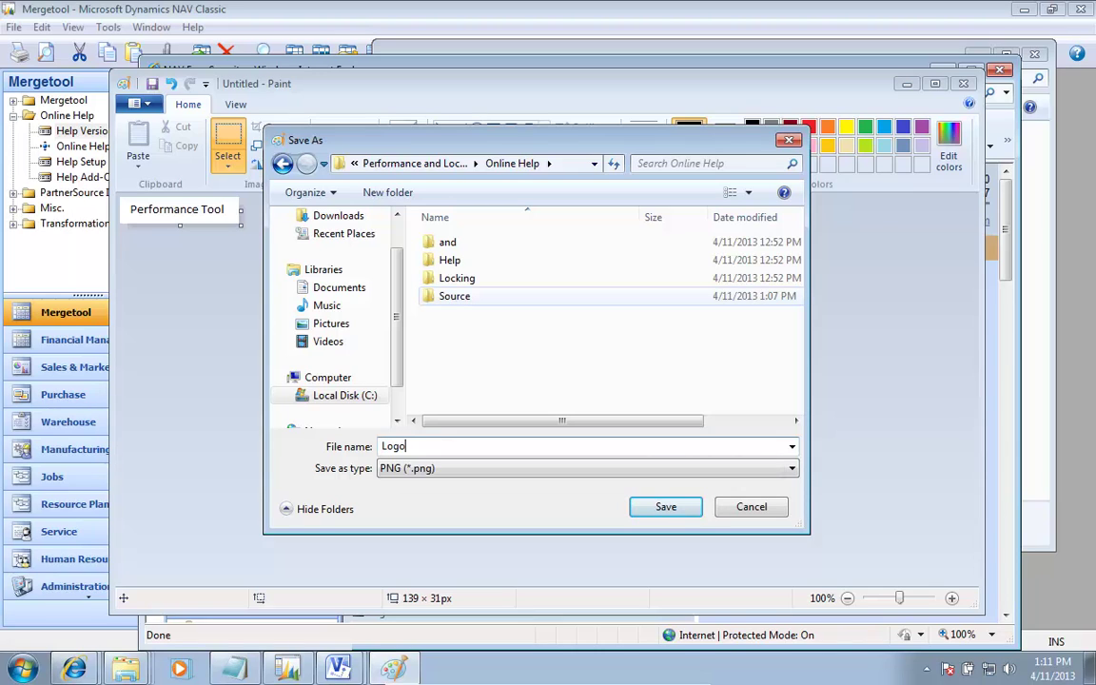
{"action": "key", "text": "Return"}
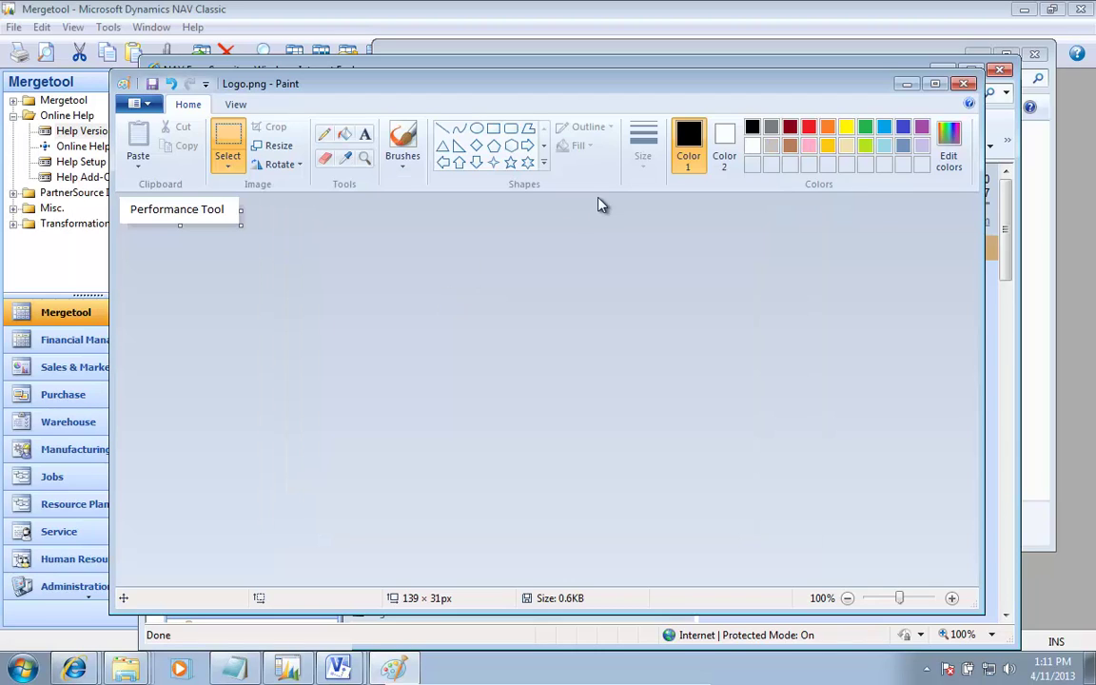
{"action": "key", "text": "alt+Tab"}
{"action": "key", "text": "alt+Tab"}
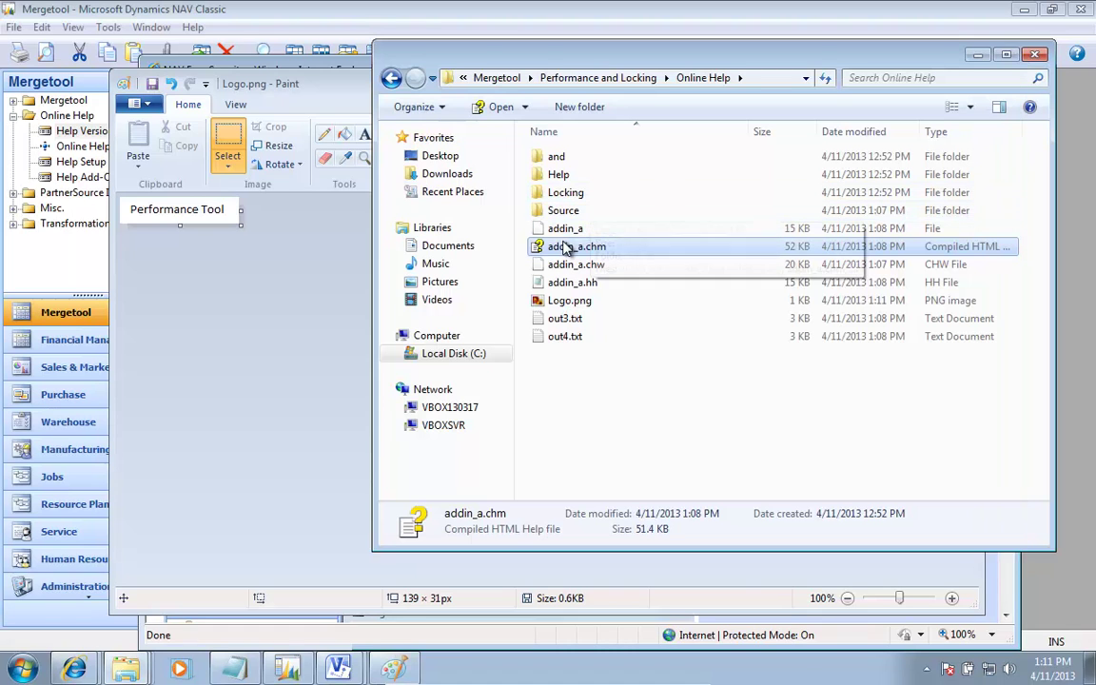
Set Product Logo File Name to C:\Mergetool\Performance and Locking\Online Help\Logo.png using Copy as path
{"action": "right_click", "coordinate": [580, 303]}
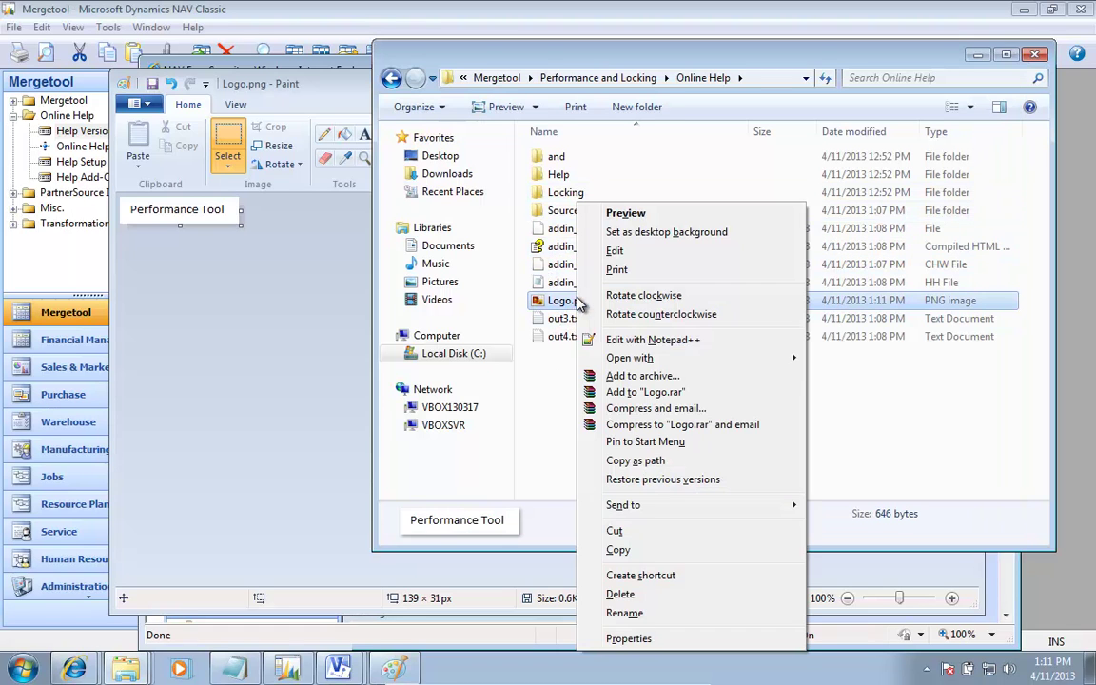
{"action": "left_click", "coordinate": [654, 462]}
{"action": "key", "text": "alt+Tab"}
{"action": "key", "text": "alt+Tab"}
{"action": "key", "text": "alt+Tab"}
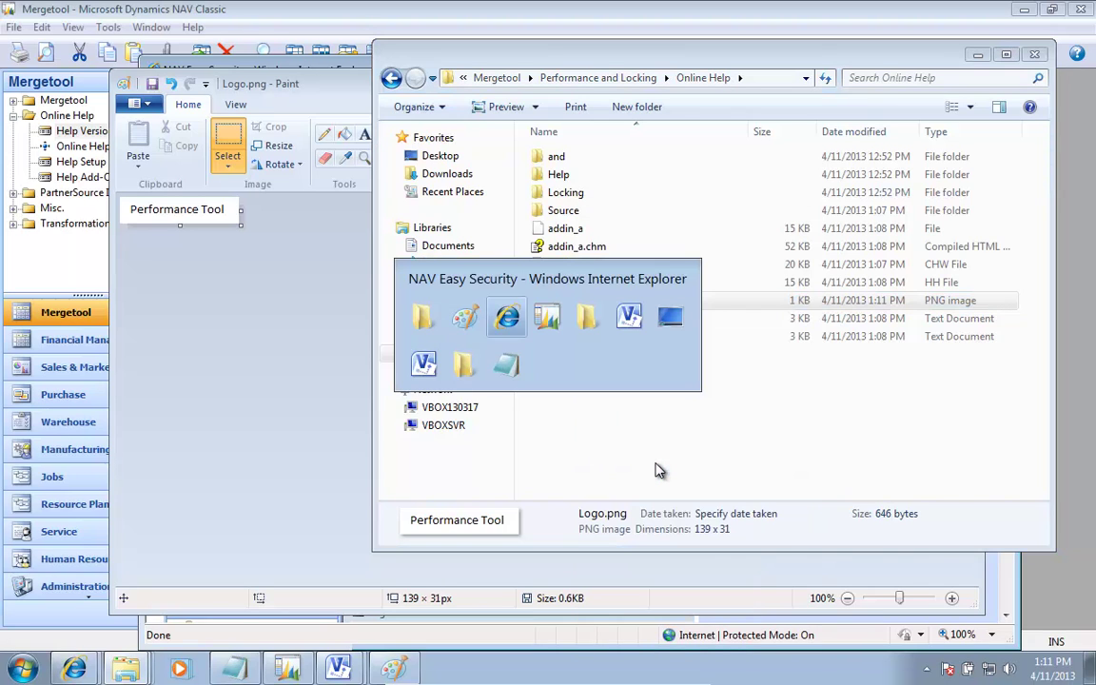
{"action": "key", "text": "Tab"}
{"action": "key", "text": "ctrl+v"}
{"action": "key", "text": "Home"}
{"action": "key", "text": "Delete"}
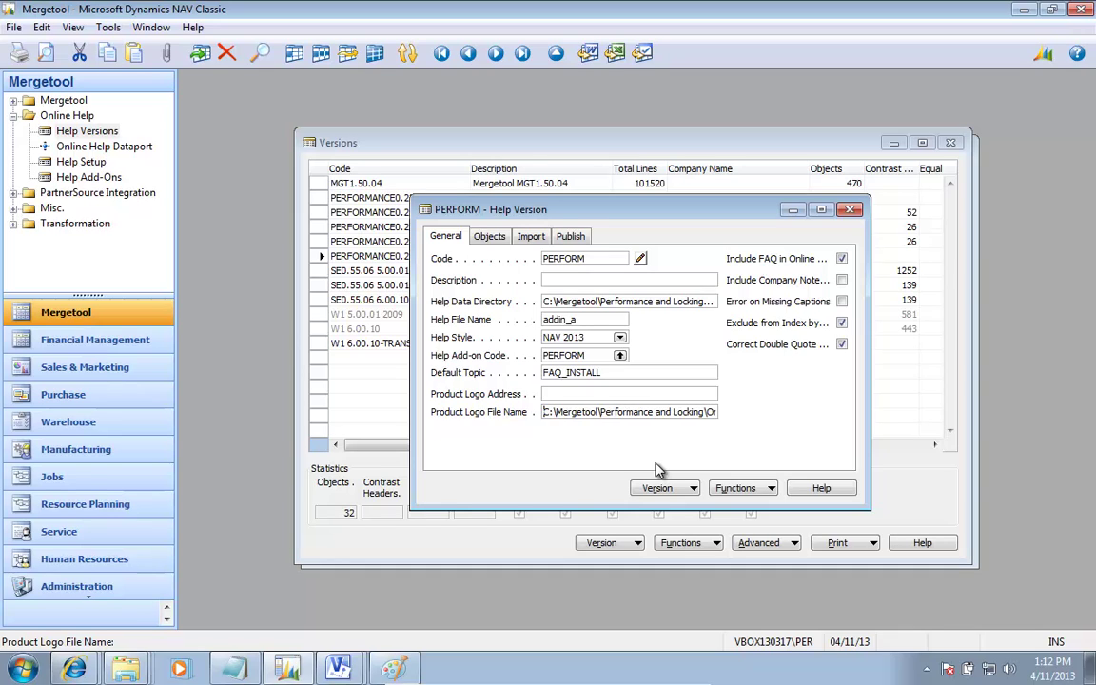
{"action": "key", "text": "shift+End"}
{"action": "key", "text": "shift+Tab"}
{"action": "key", "text": "Tab"}
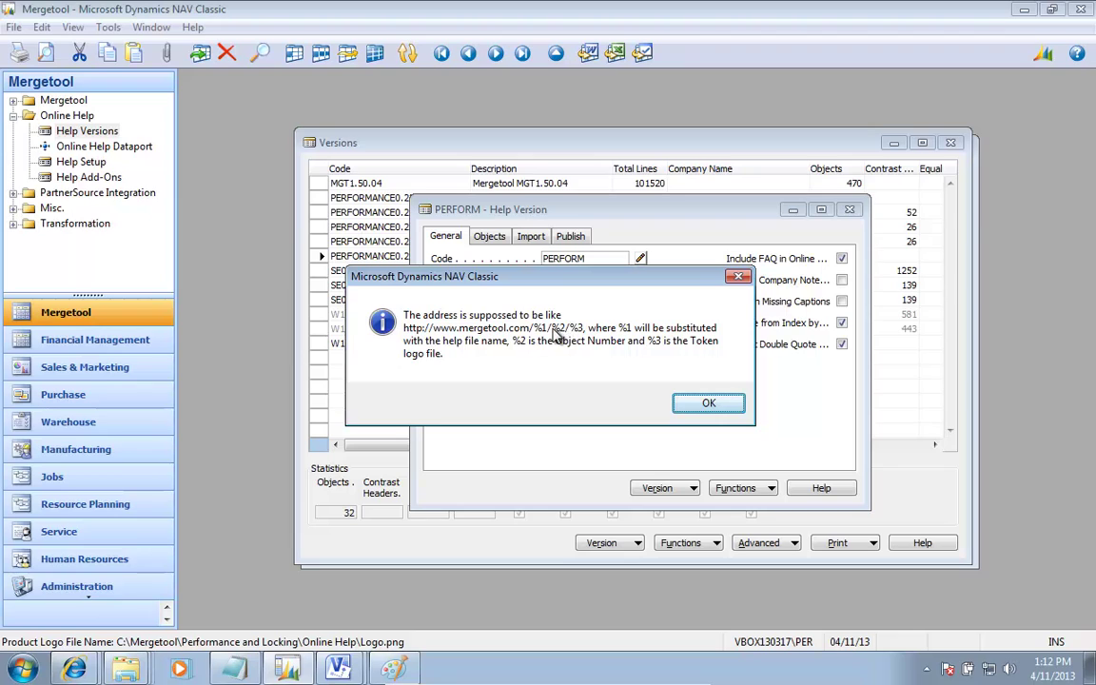
{"action": "key", "text": "Return"}
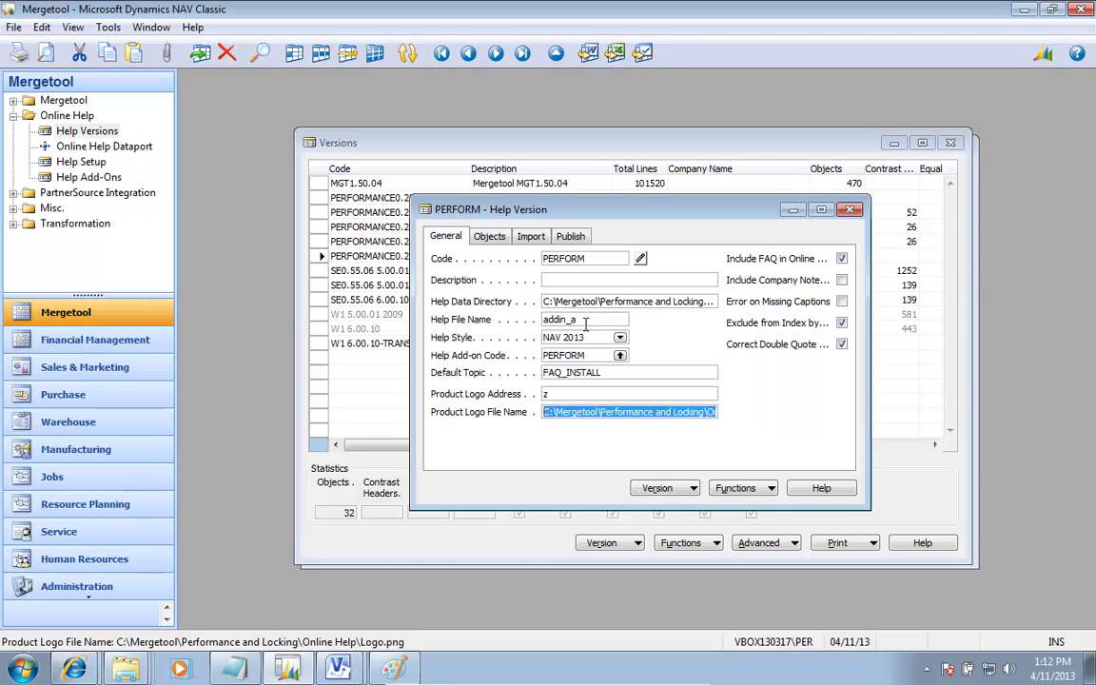
{"action": "key", "text": "Up"}
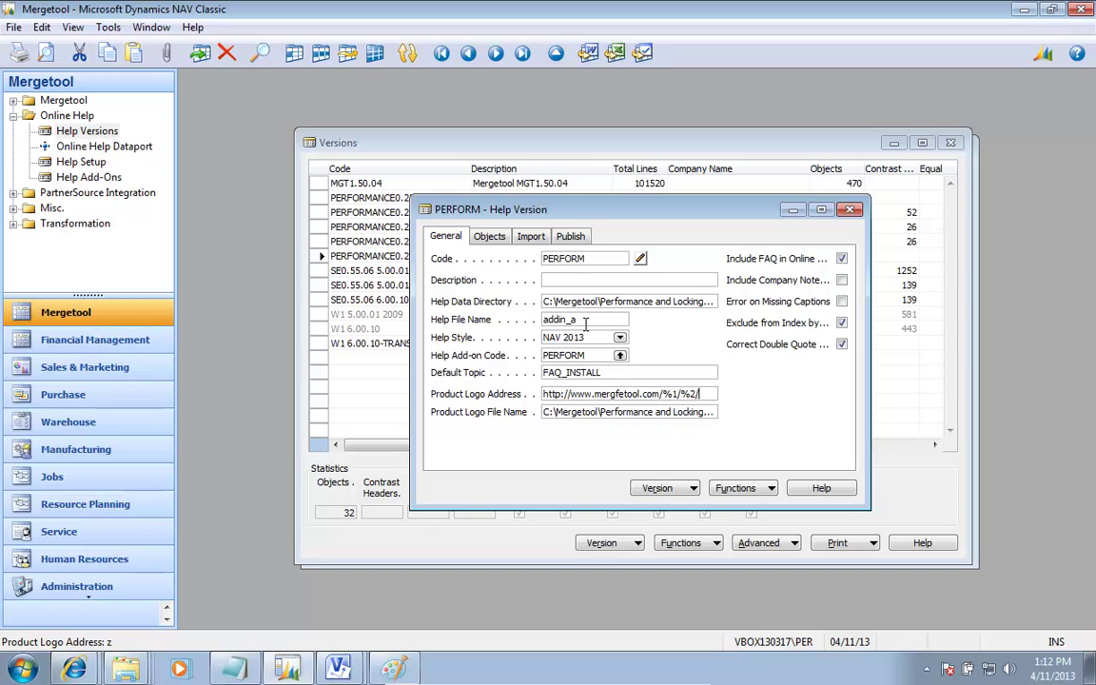
{"action": "key", "text": "Tab"}
Look up the Help Add-on Code and open the PERFORM NAV 2013 help add-on card
{"action": "key", "text": "shift+Tab"}
{"action": "key", "text": "shift+Tab"}
{"action": "key", "text": "Tab"}
{"action": "key", "text": "Tab"}
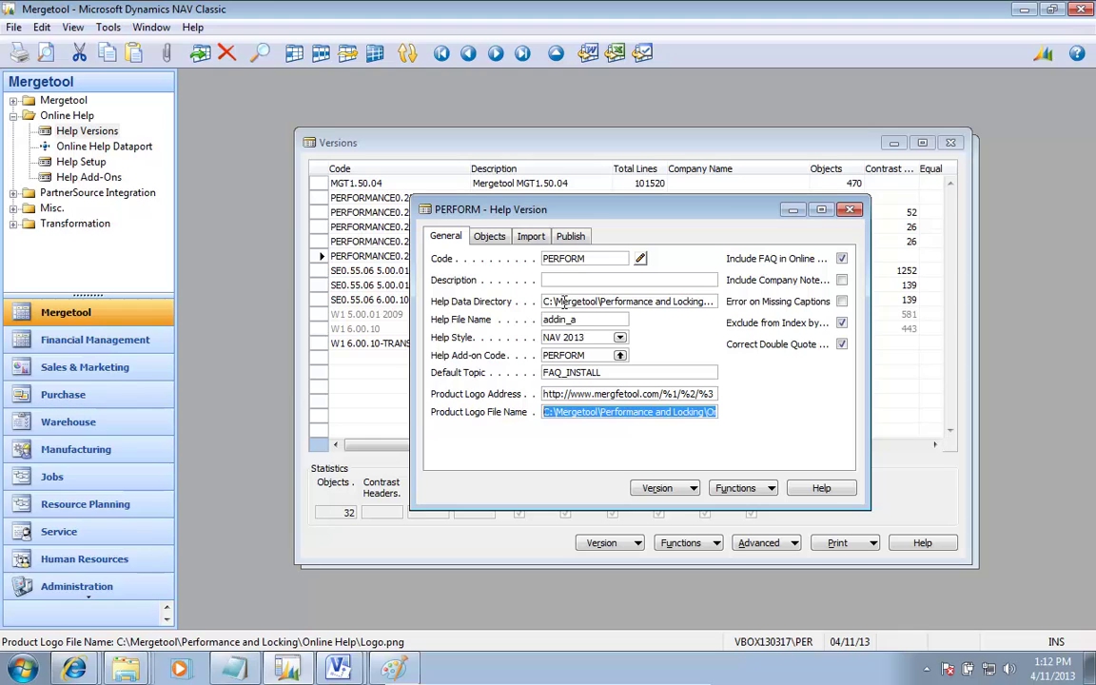
{"action": "left_click", "coordinate": [621, 356]}
{"action": "key", "text": "shift+F5"}
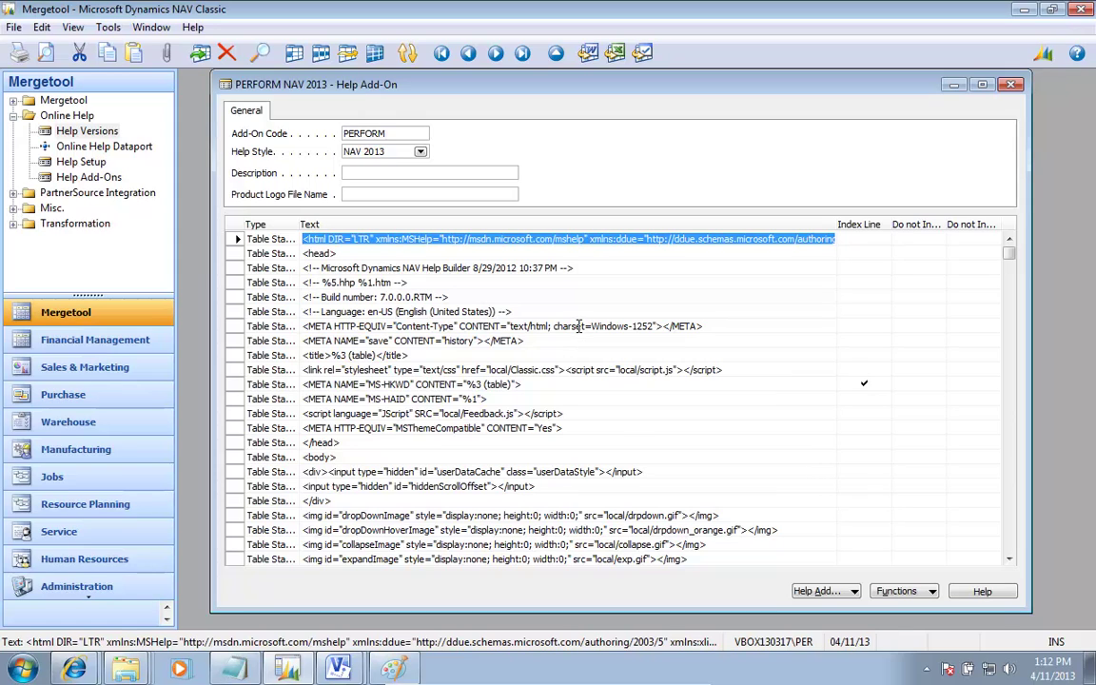
Paste the Logo.png path into the PERFORM NAV 2013 add-on's Product Logo File Name and close the card
{"action": "left_click", "coordinate": [415, 193]}
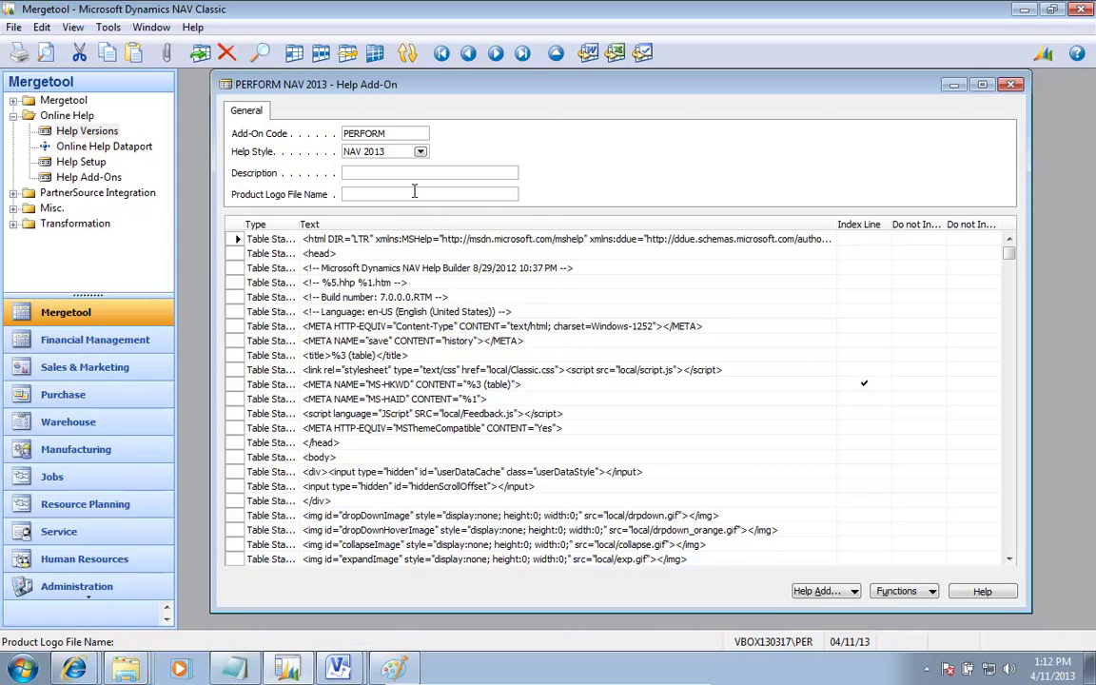
{"action": "key", "text": "ctrl+v"}
{"action": "key", "text": "Tab"}
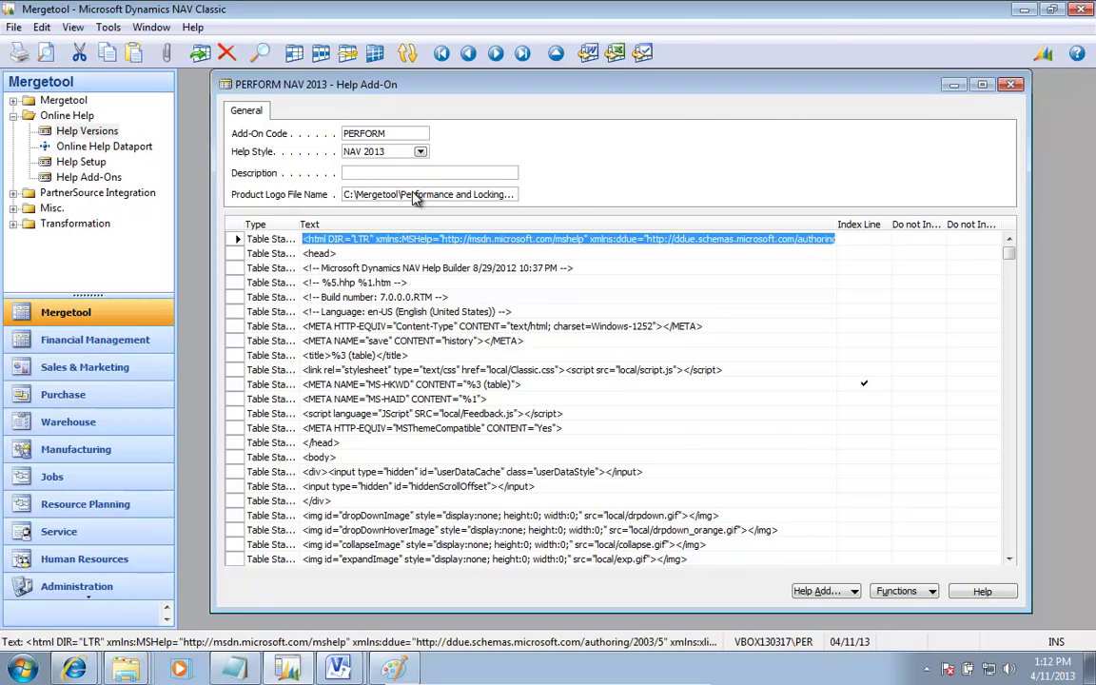
{"action": "key", "text": "Escape"}
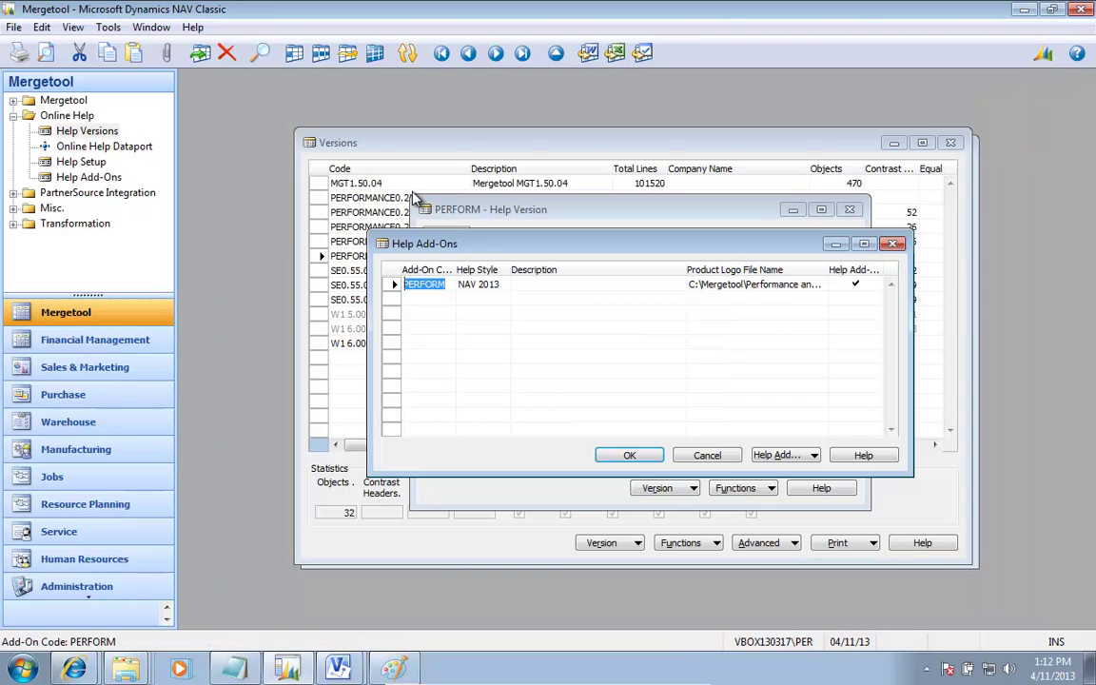
Run Export HTML and Other Files for PERFORM, trusting cmd.exe, to rebuild addin_a.chm
{"action": "key", "text": "Return"}
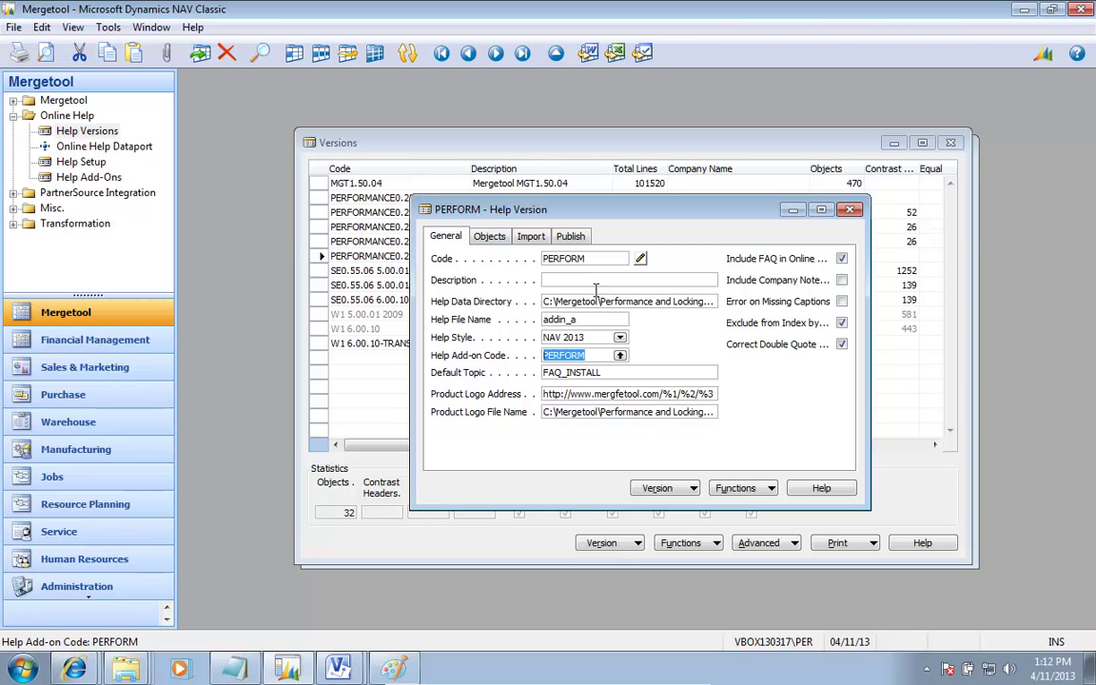
{"action": "left_click", "coordinate": [736, 489]}
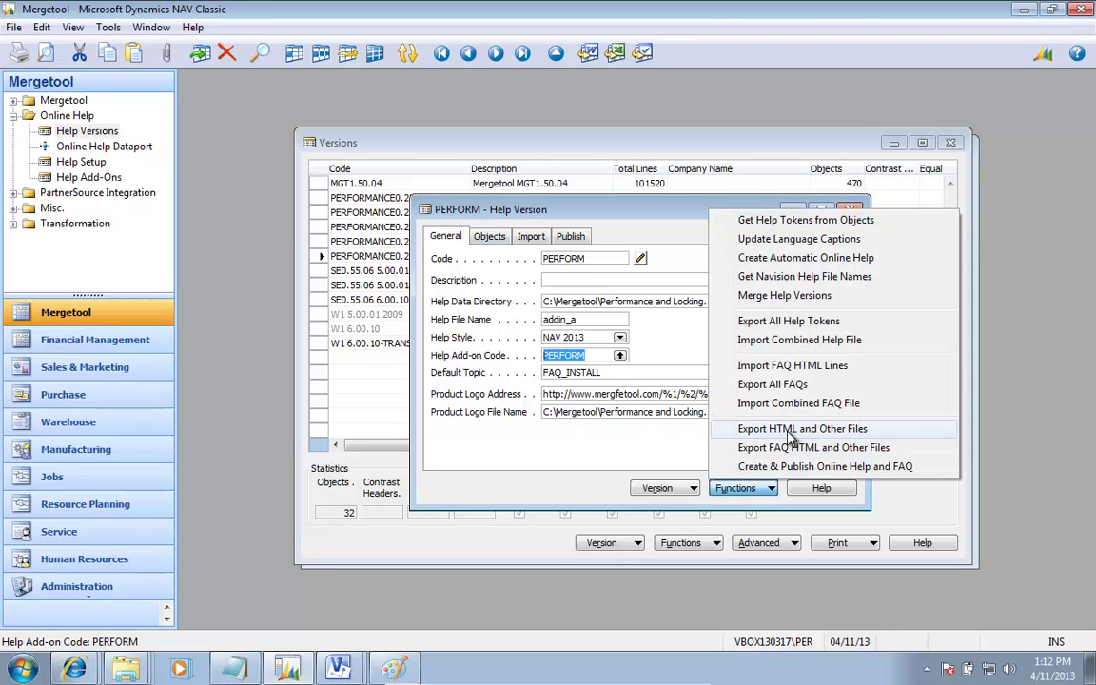
{"action": "left_click", "coordinate": [761, 426]}
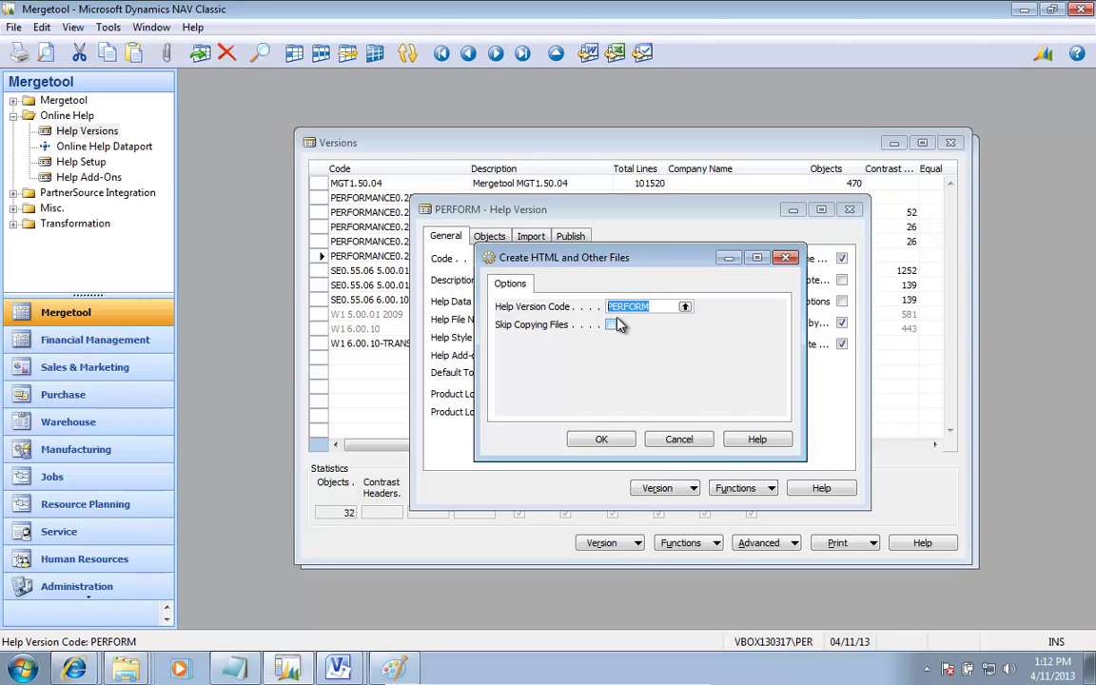
{"action": "left_click", "coordinate": [605, 437]}
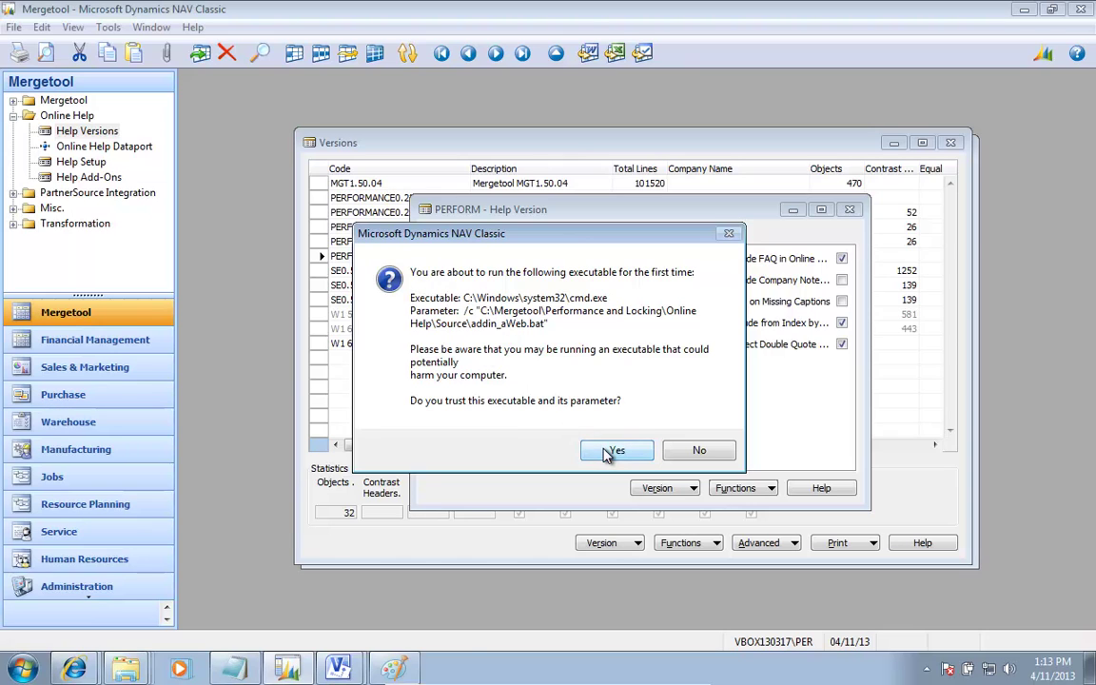
{"action": "left_click", "coordinate": [608, 453]}
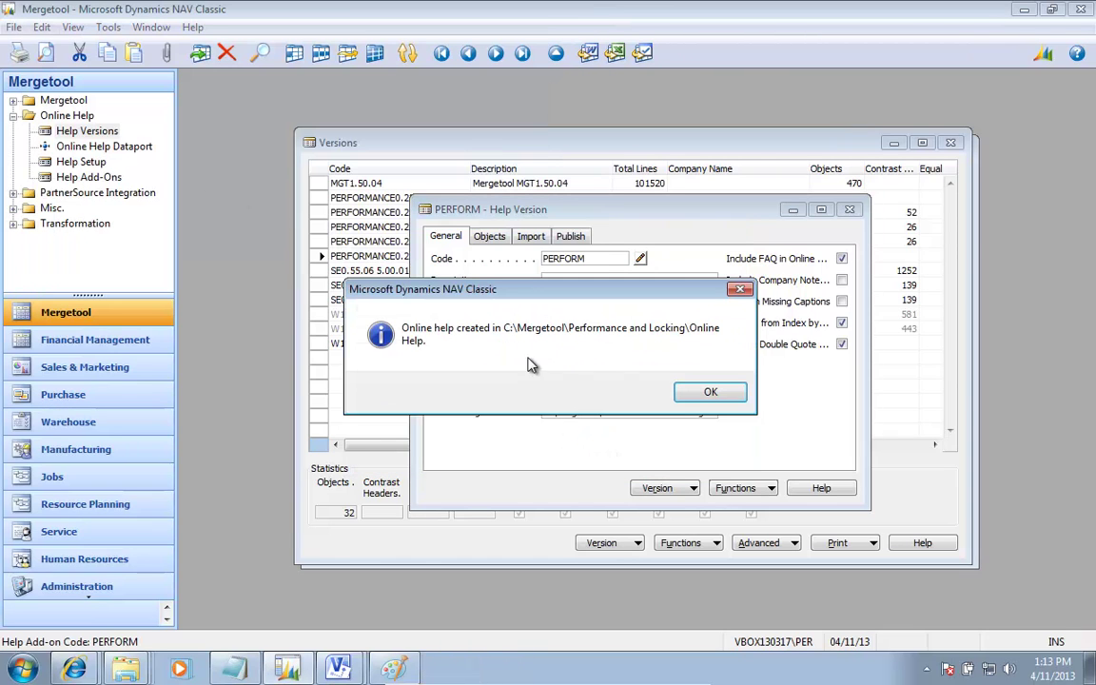
{"action": "left_click", "coordinate": [704, 392]}
{"action": "key", "text": "alt+Tab"}
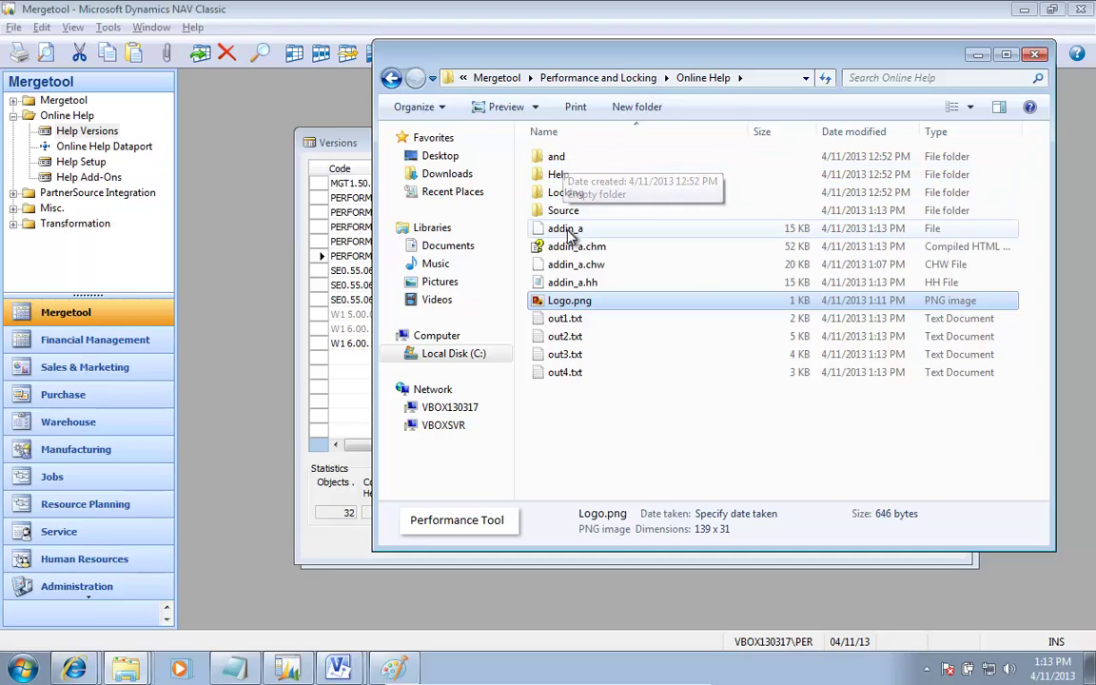
Permanently delete the old addin_a folder after the rename of 'and' conflicts with it
{"action": "left_click", "coordinate": [564, 164]}
{"action": "left_click", "coordinate": [566, 161]}
{"action": "type", "text": "a"}
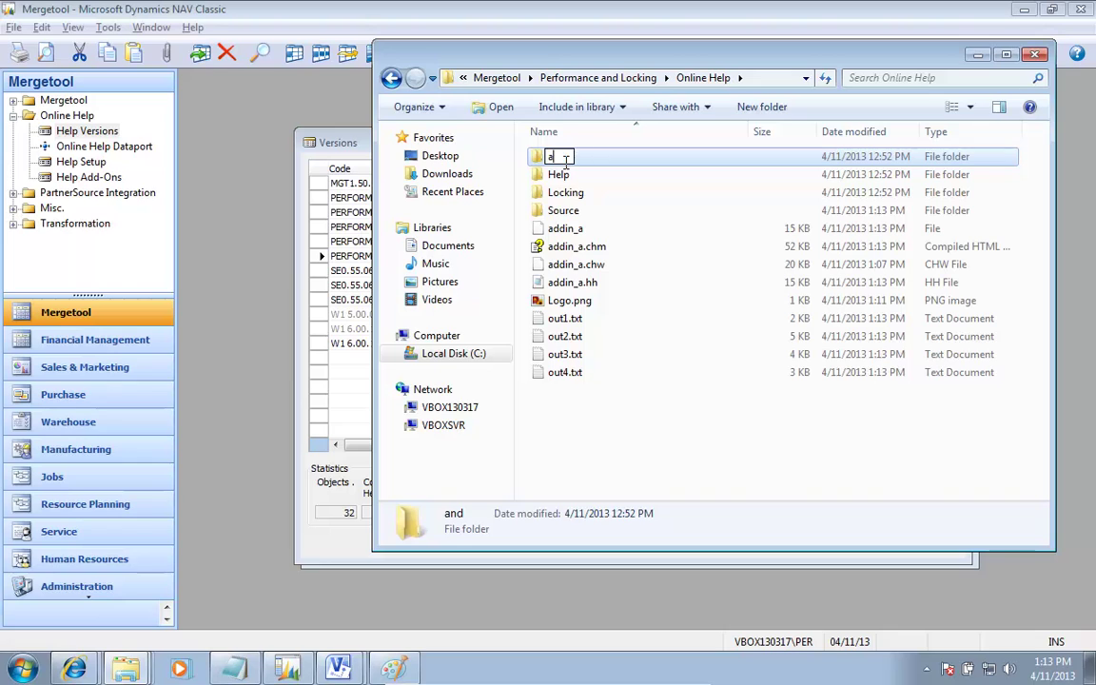
{"action": "type", "text": "ddin_a"}
{"action": "key", "text": "Return"}
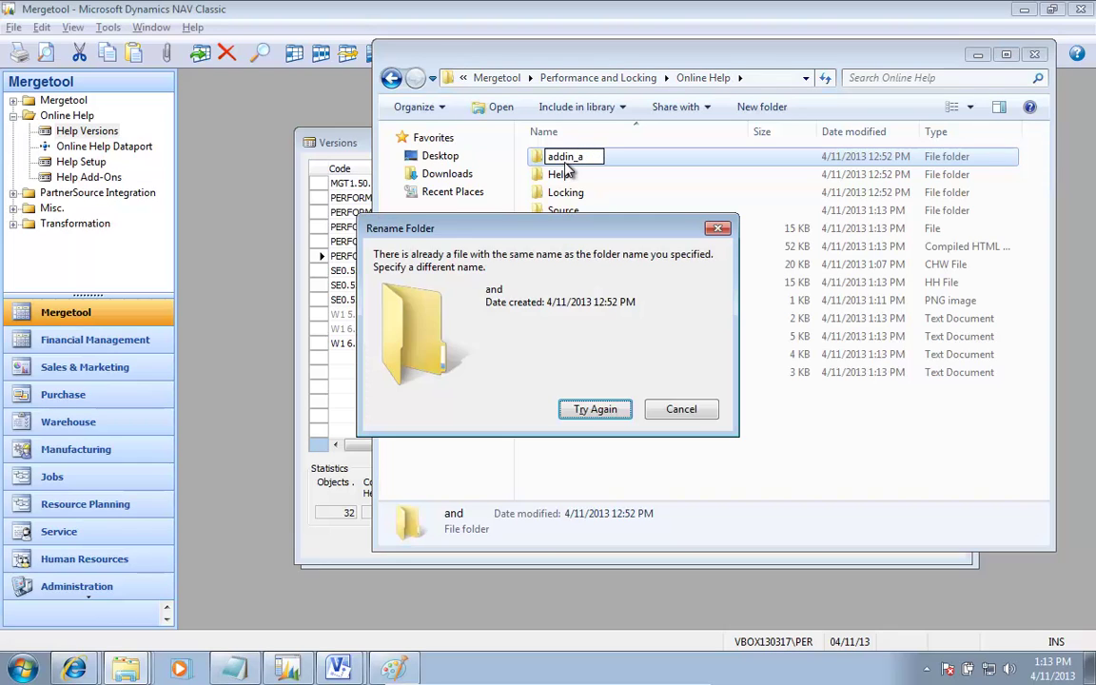
{"action": "key", "text": "Escape"}
{"action": "key", "text": "Down"}
{"action": "key", "text": "Down"}
{"action": "key", "text": "Down"}
{"action": "key", "text": "Down"}
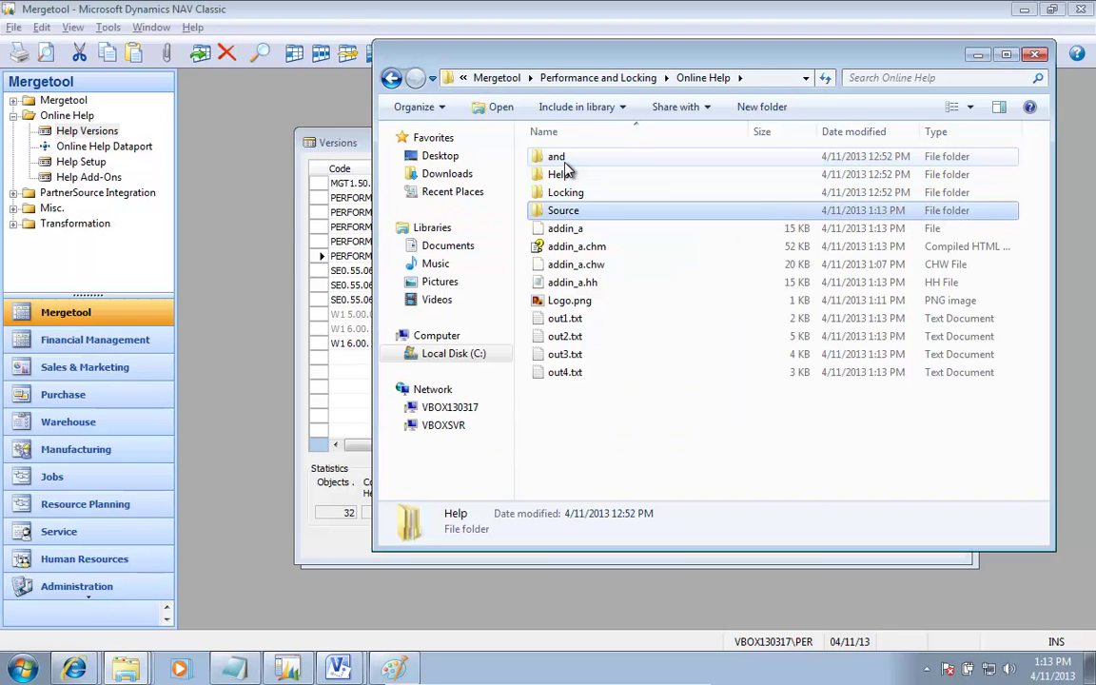
{"action": "key", "text": "shift+Delete"}
{"action": "key", "text": "Return"}
Rename the 'and' folder to addin_a
{"action": "key", "text": "Up"}
{"action": "key", "text": "Up"}
{"action": "key", "text": "Up"}
{"action": "key", "text": "Up"}
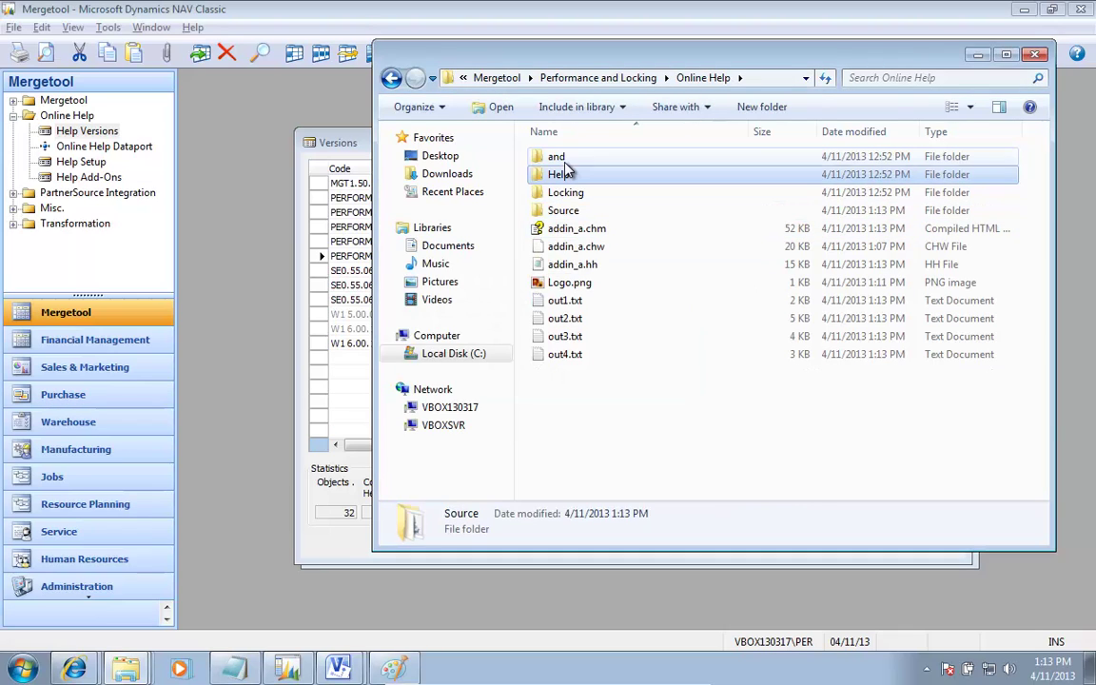
{"action": "key", "text": "F2"}
{"action": "type", "text": "ad"}
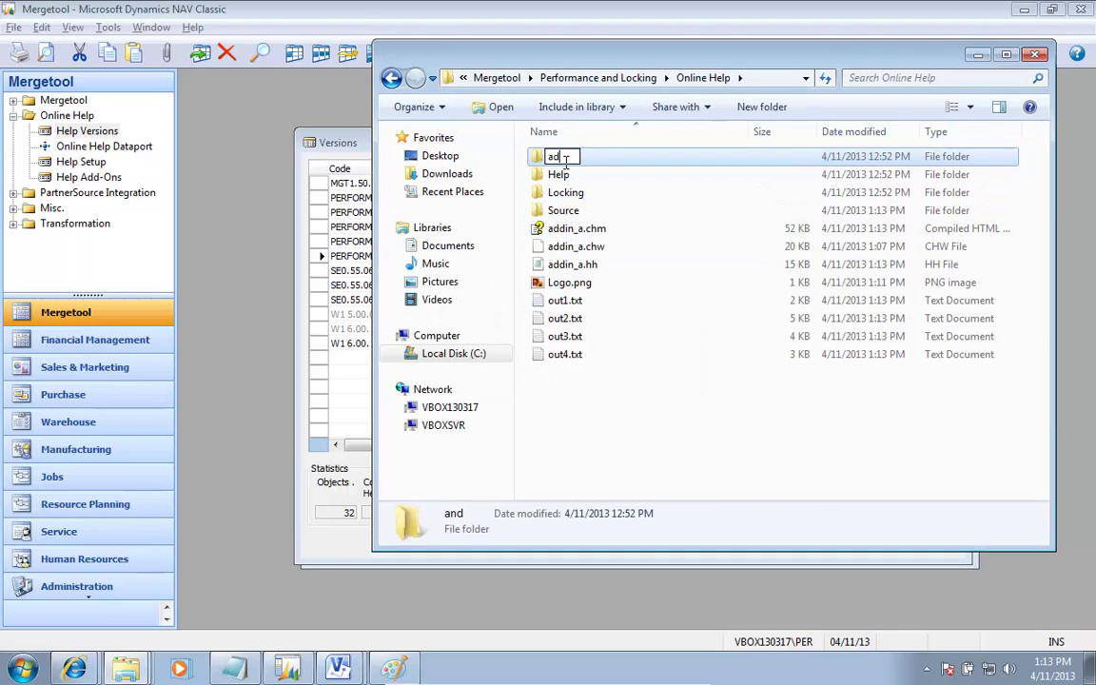
{"action": "type", "text": "din_a"}
{"action": "key", "text": "Return"}
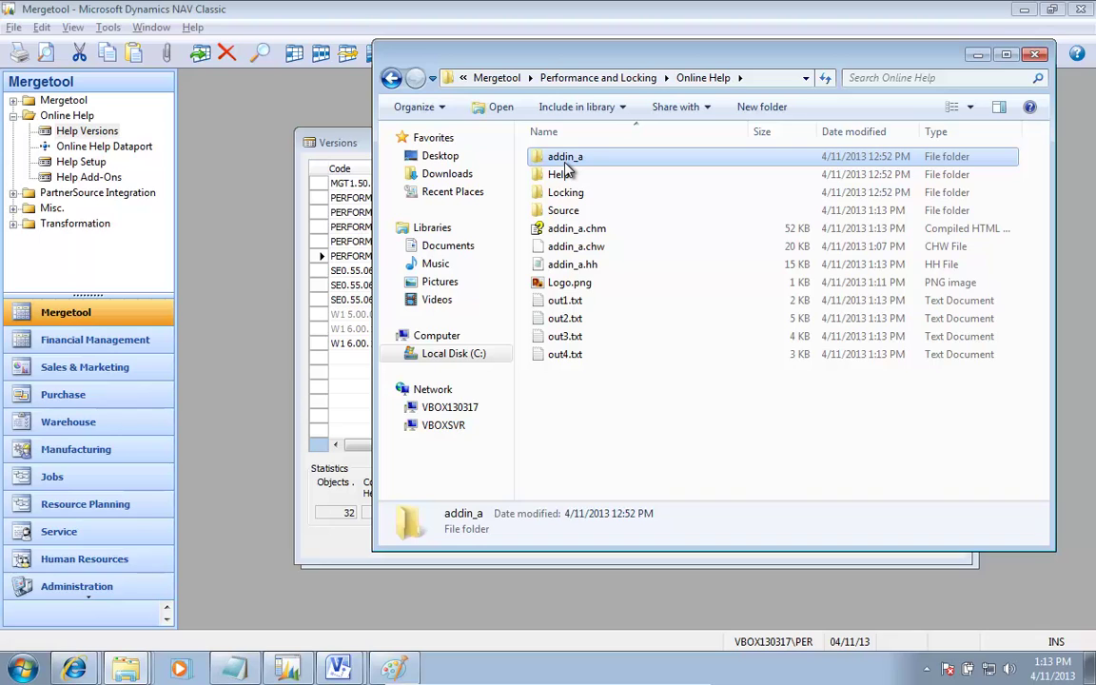
Re-export the PERFORM help in NAV via Functions > Export HTML and Other Files
{"action": "key", "text": "alt+Tab"}
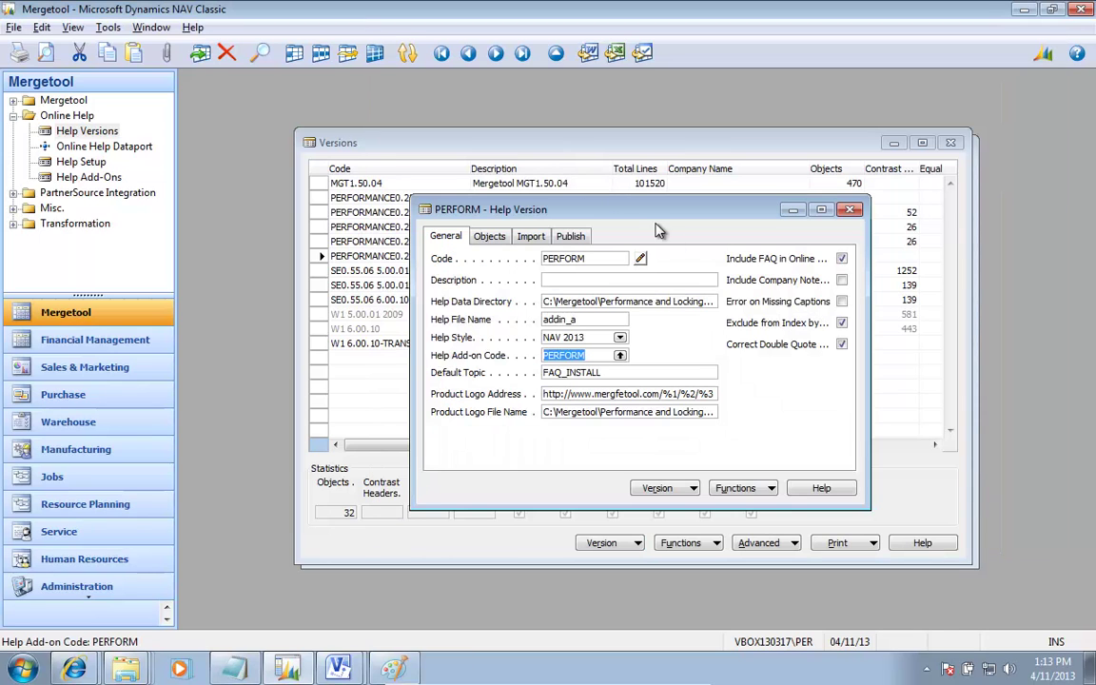
{"action": "left_click", "coordinate": [764, 489]}
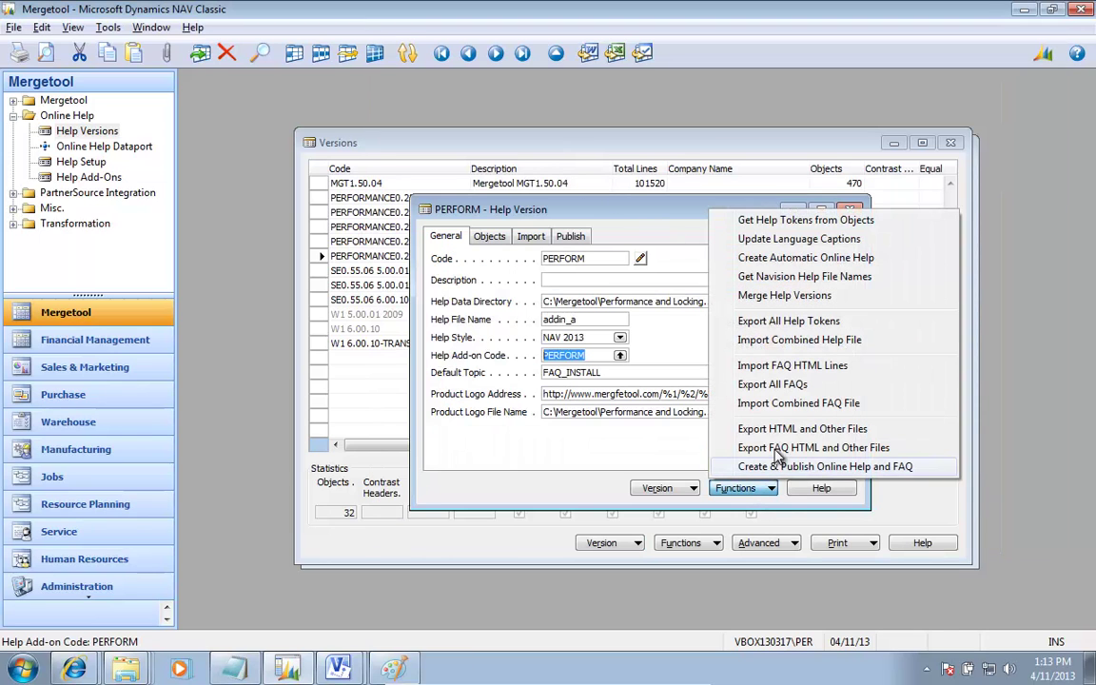
{"action": "left_click", "coordinate": [781, 431]}
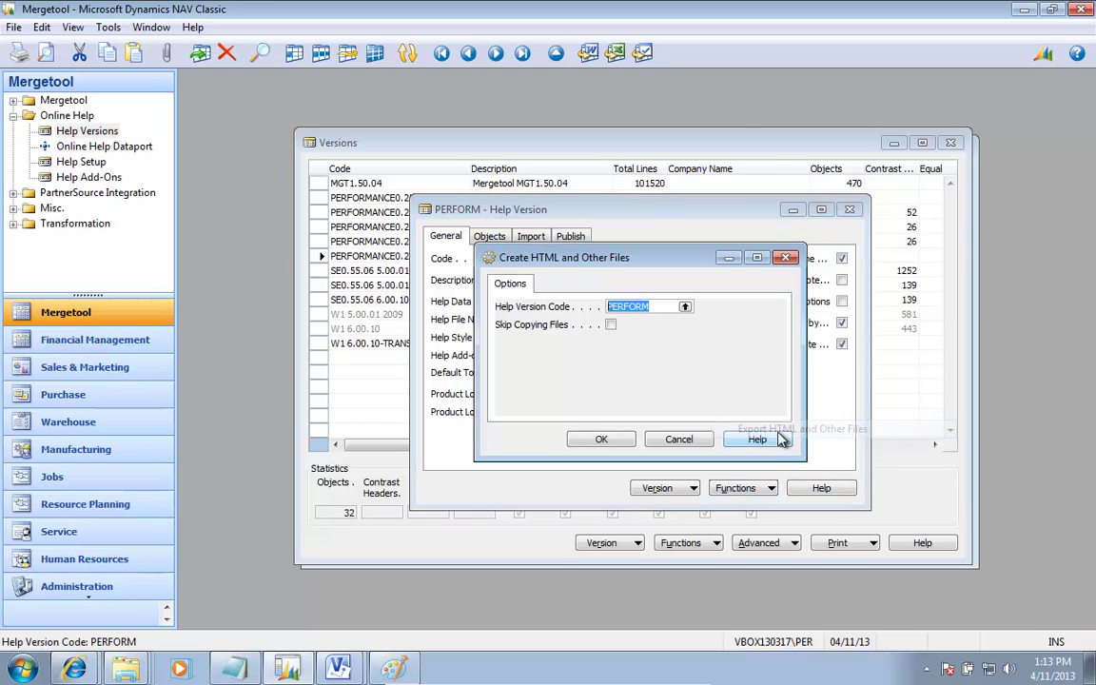
{"action": "left_click", "coordinate": [623, 442]}
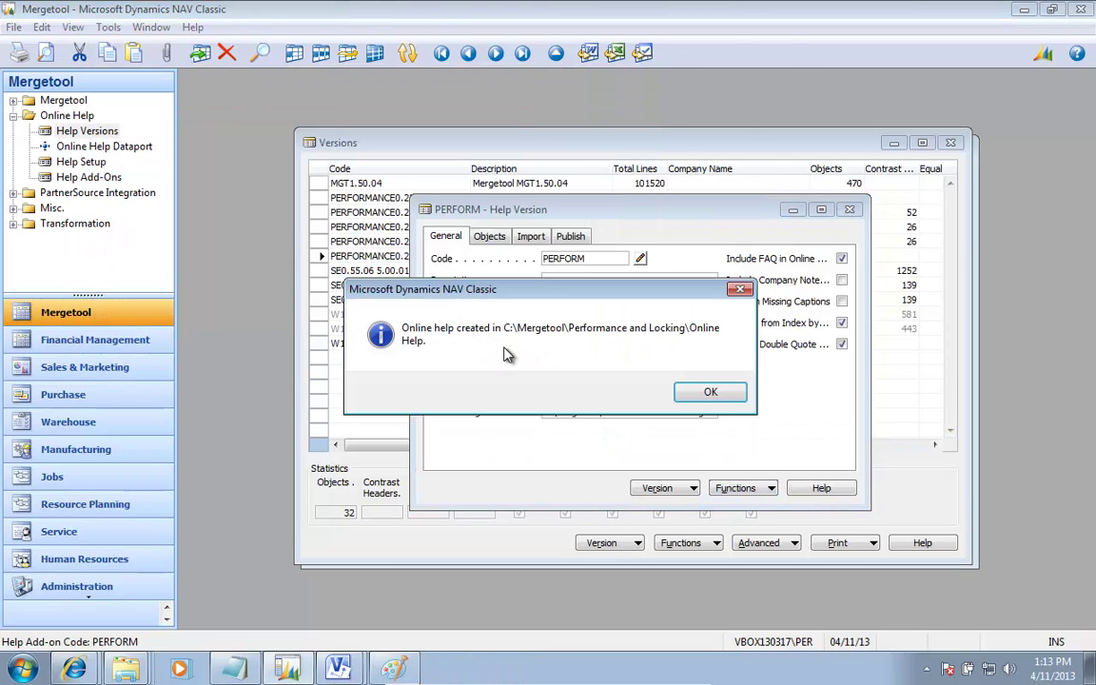
{"action": "left_click", "coordinate": [711, 392]}
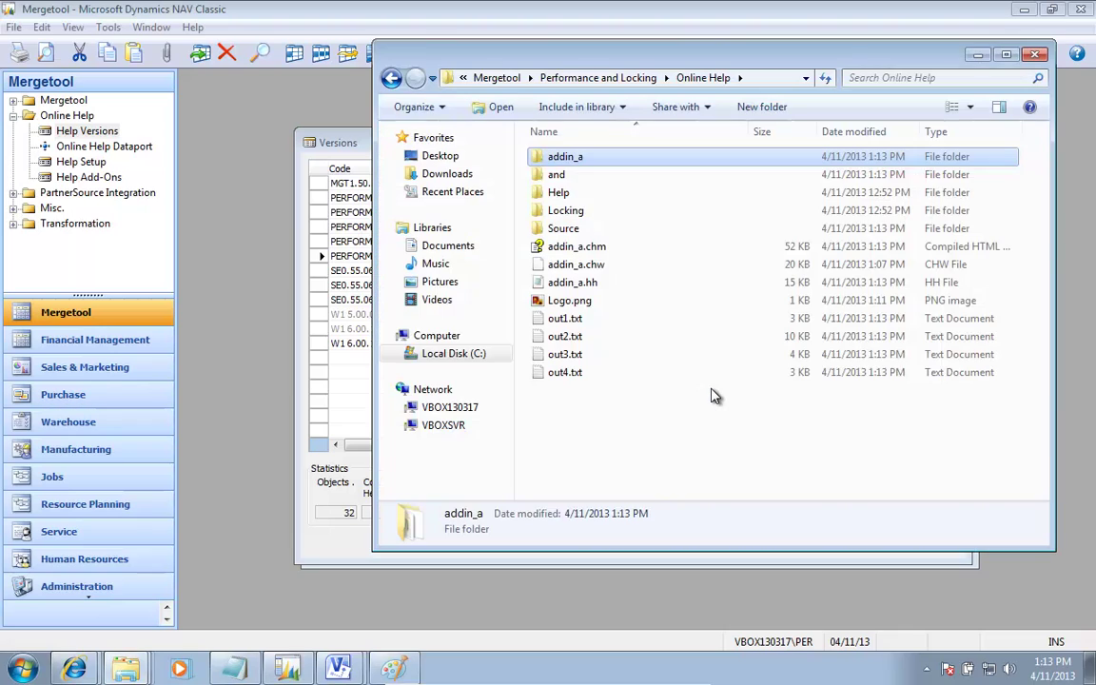
{"action": "key", "text": "Up"}
{"action": "key", "text": "Return"}
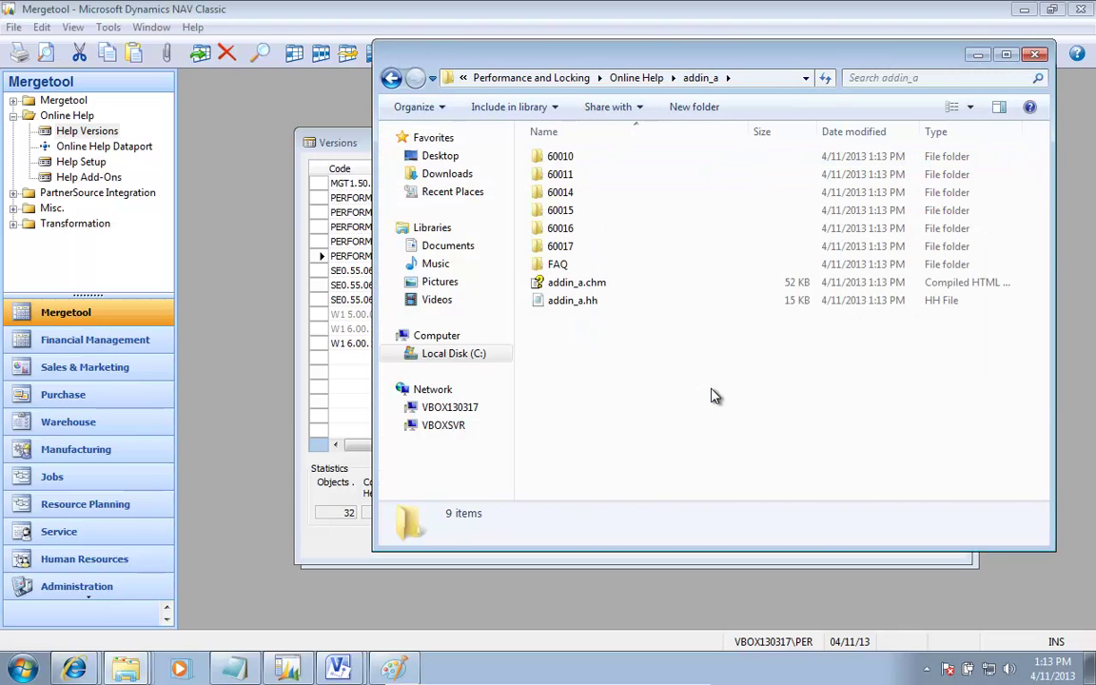
{"action": "key", "text": "Down"}
{"action": "key", "text": "Down"}
{"action": "key", "text": "Down"}
{"action": "key", "text": "Up"}
{"action": "key", "text": "Up"}
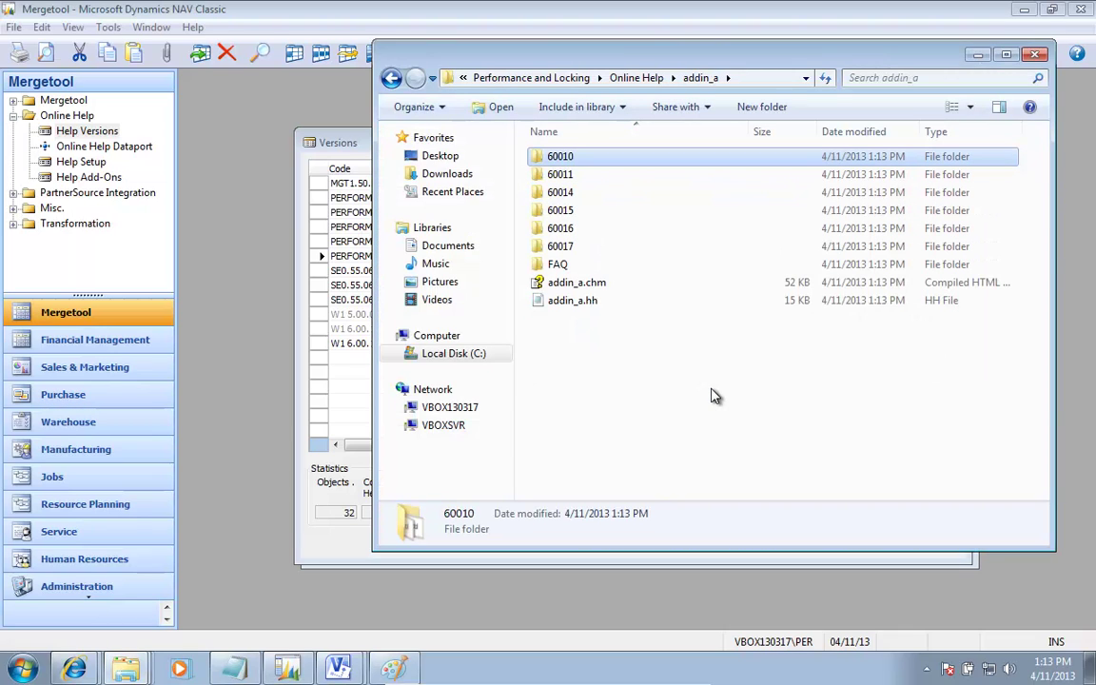
{"action": "key", "text": "Return"}
{"action": "key", "text": "Right"}
{"action": "key", "text": "Right"}
{"action": "key", "text": "Right"}
{"action": "key", "text": "Right"}
{"action": "key", "text": "Left"}
{"action": "key", "text": "Left"}
{"action": "key", "text": "Left"}
{"action": "key", "text": "Left"}
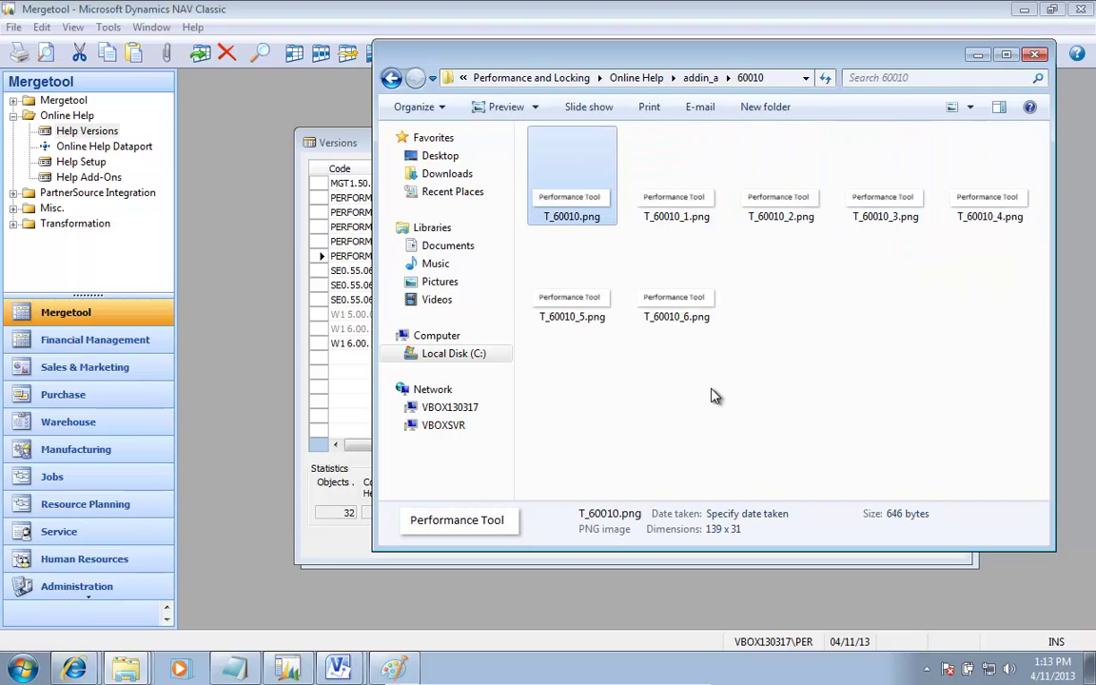
{"action": "left_click_drag", "start_coordinate": [711, 389], "coordinate": [656, 249]}
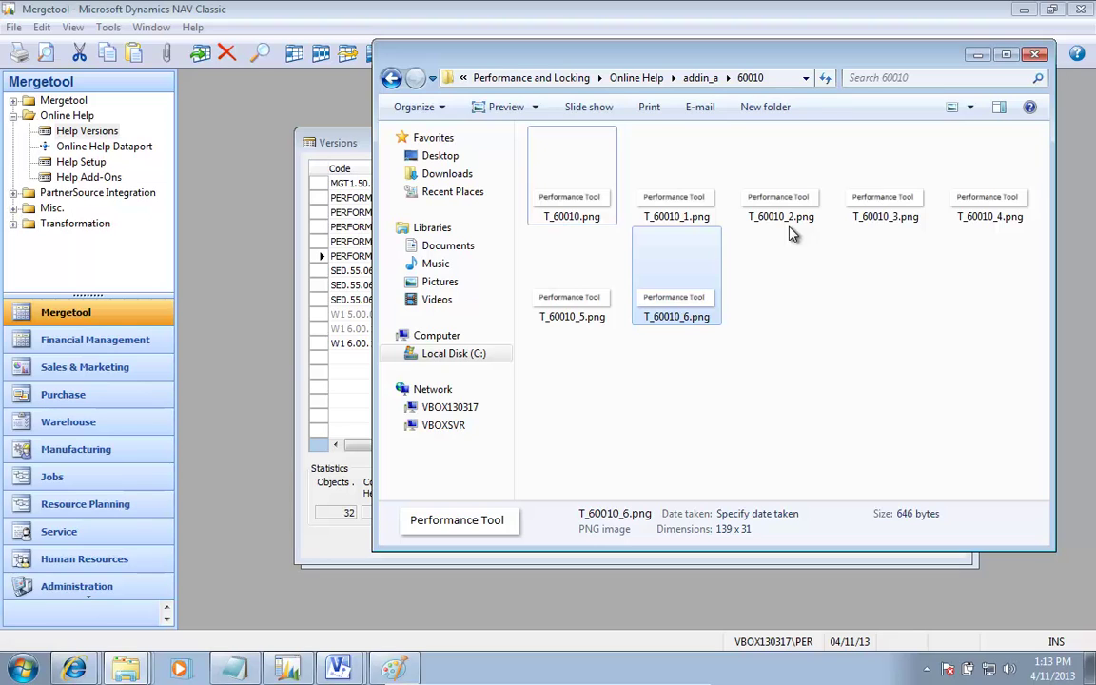
{"action": "key", "text": "BackSpace"}
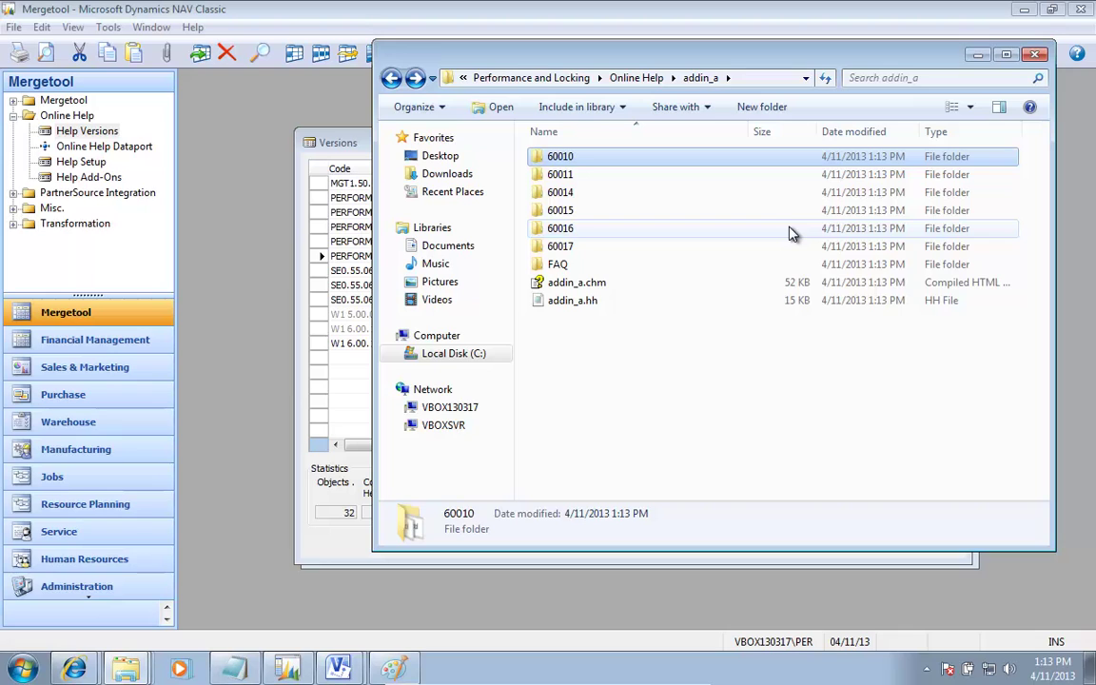
{"action": "key", "text": "BackSpace"}
{"action": "key", "text": "a"}
{"action": "key", "text": "a"}
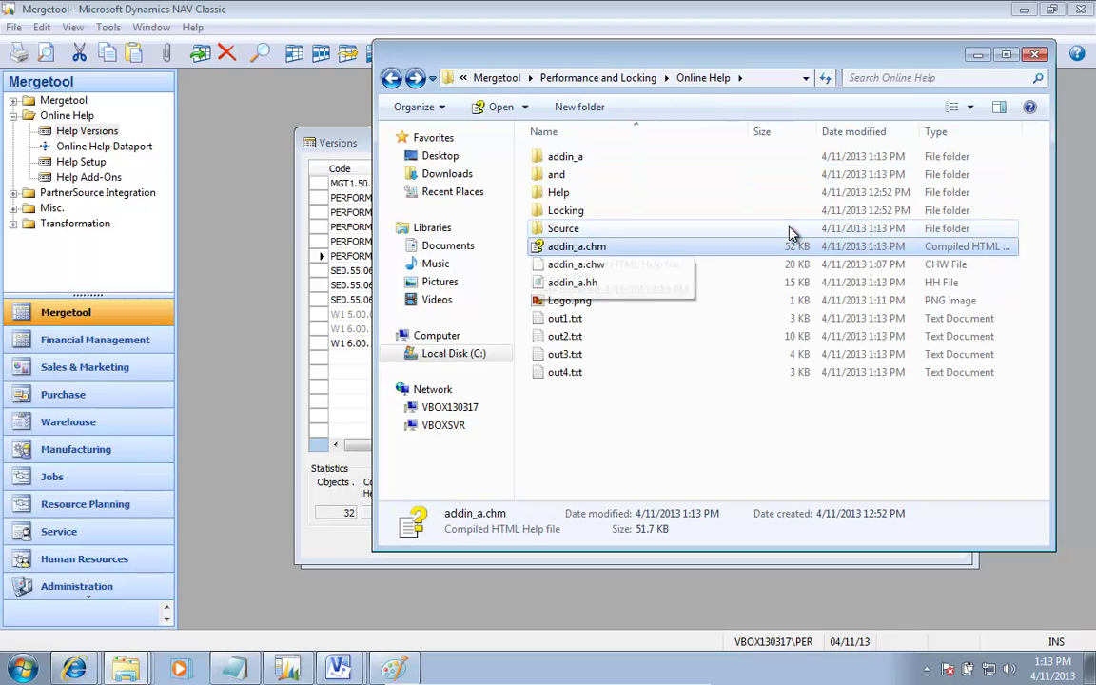
{"action": "key", "text": "a"}
{"action": "key", "text": "a"}
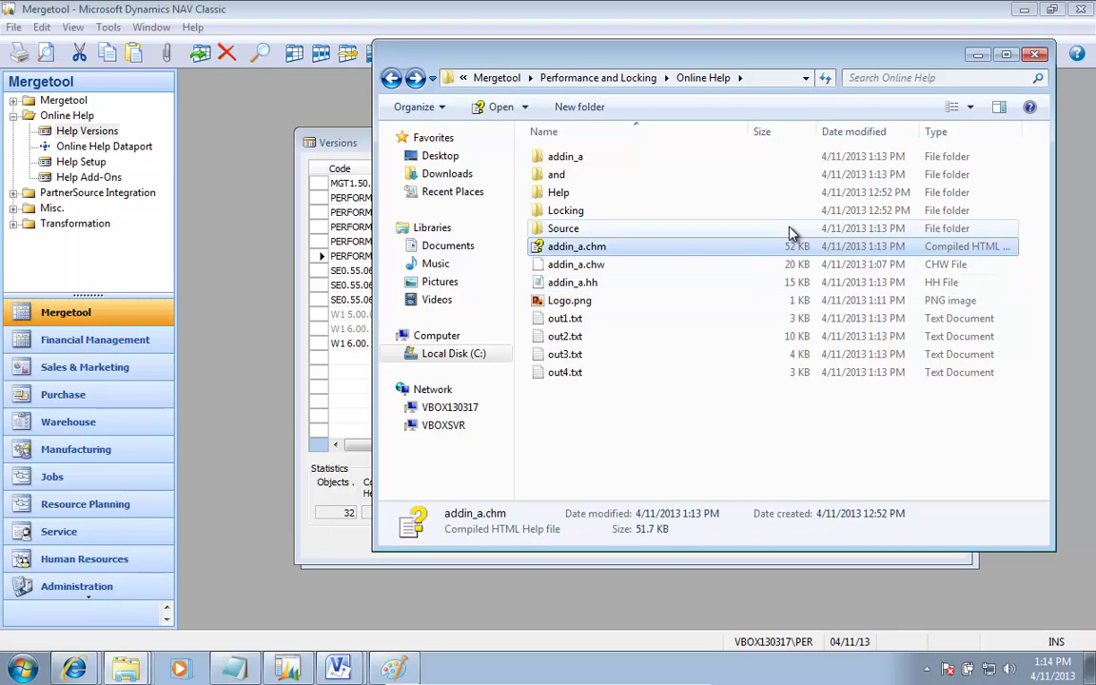
{"action": "key", "text": "Return"}
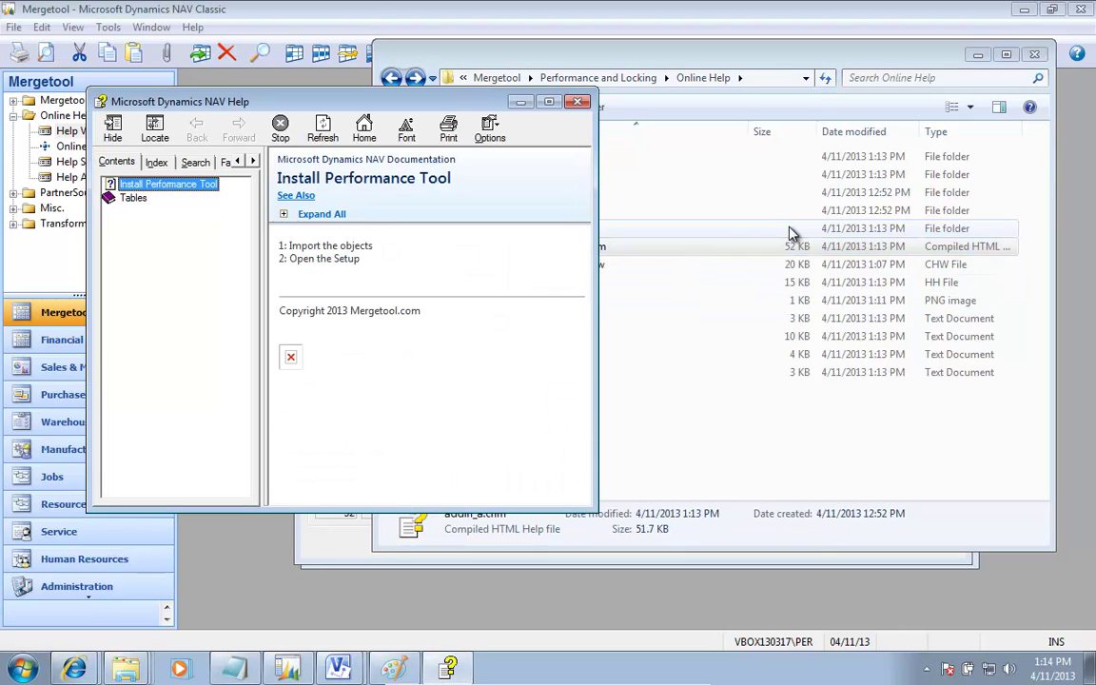
{"action": "right_click", "coordinate": [292, 359]}
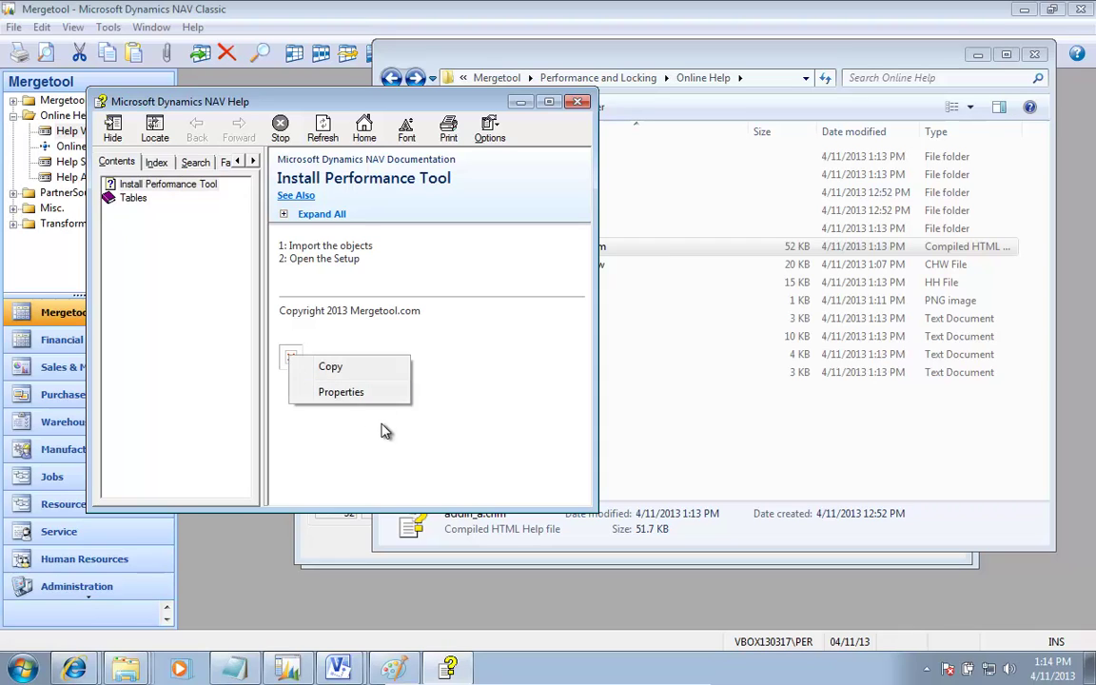
{"action": "left_click", "coordinate": [392, 400]}
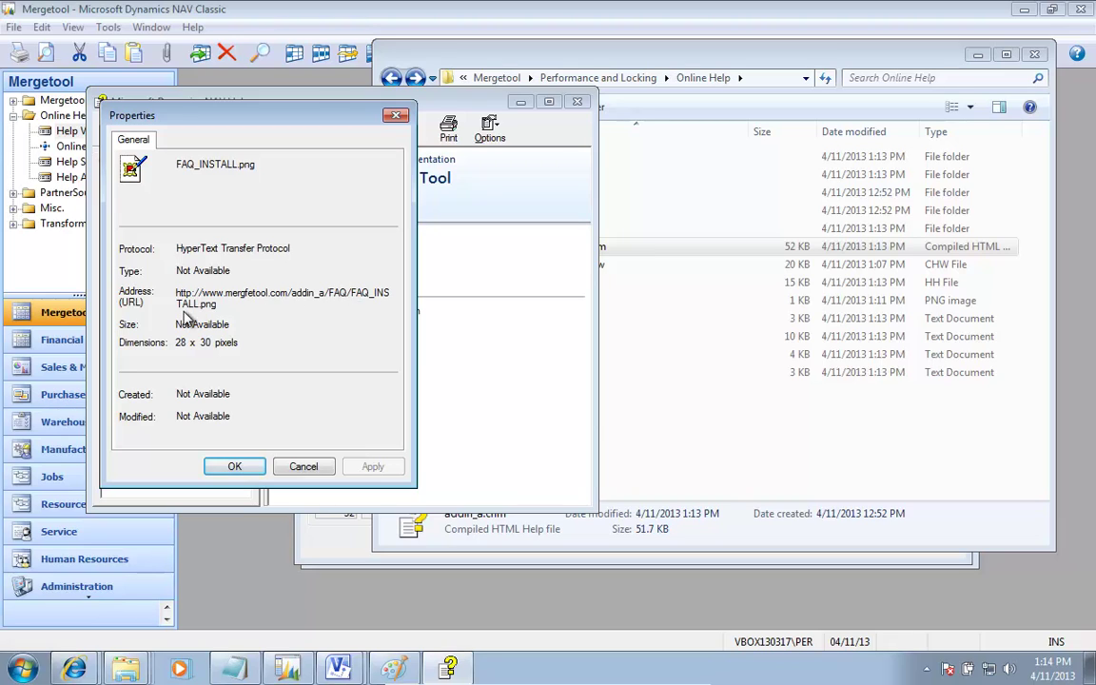
{"action": "left_click", "coordinate": [303, 467]}
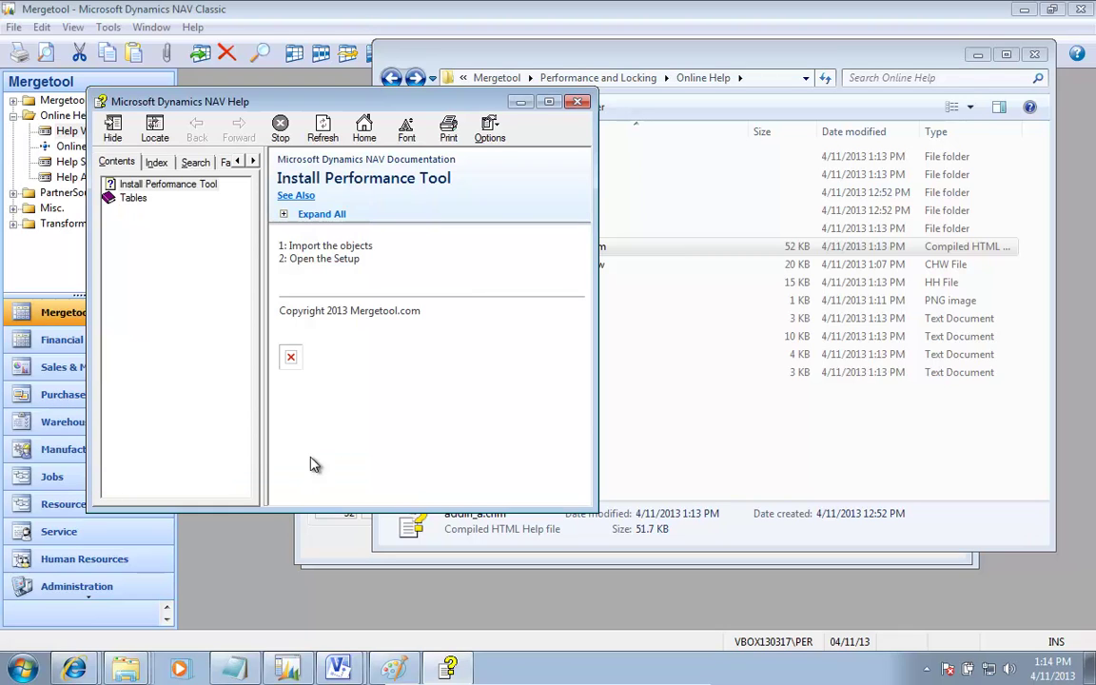
{"action": "left_click", "coordinate": [579, 102]}
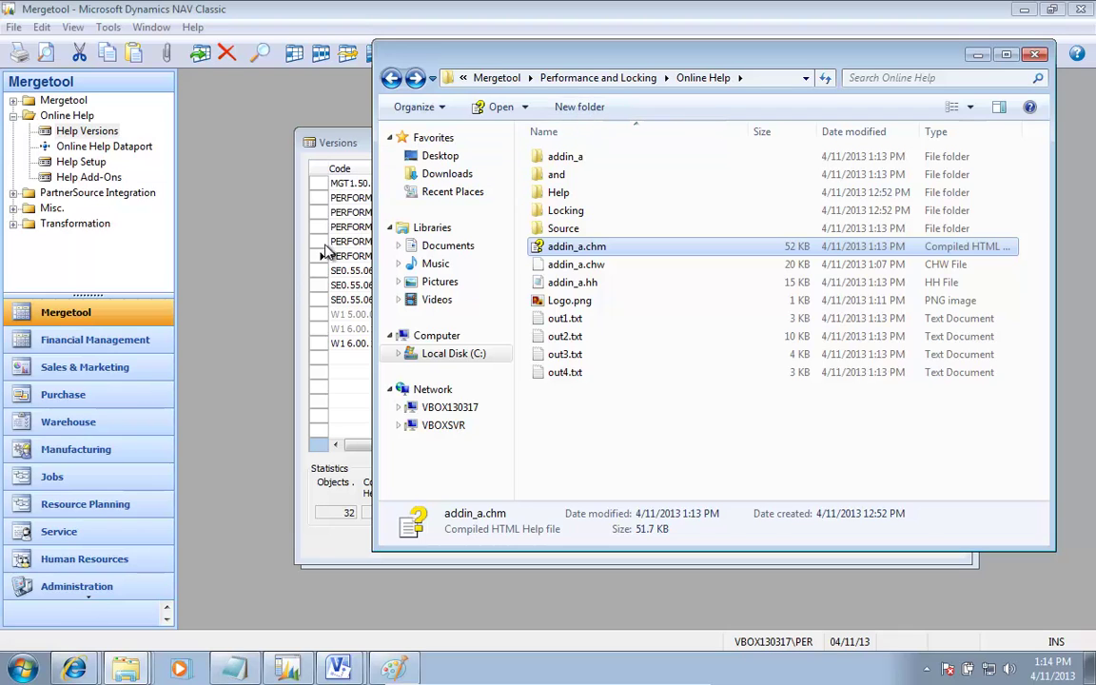
{"action": "left_click", "coordinate": [271, 288]}
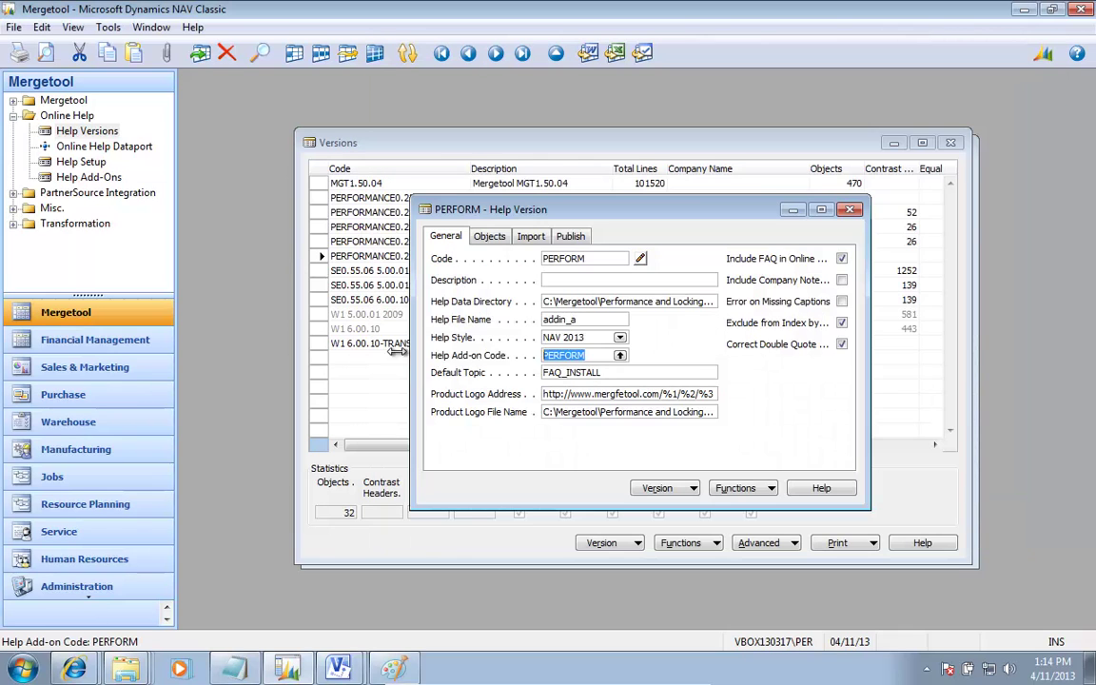
{"action": "left_click", "coordinate": [623, 394]}
{"action": "key", "text": "BackSpace"}
{"action": "key", "text": "Return"}
{"action": "key", "text": "shift+Tab"}
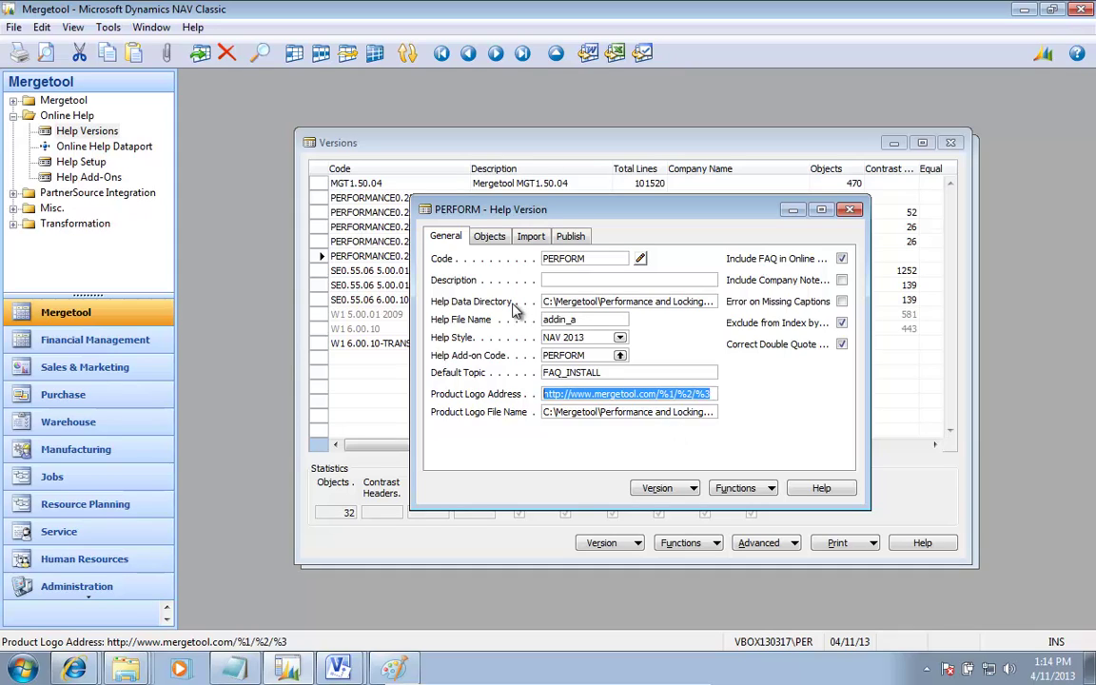
Look through the Version options and help Functions lists, then go to the web browser
{"action": "left_click", "coordinate": [657, 490]}
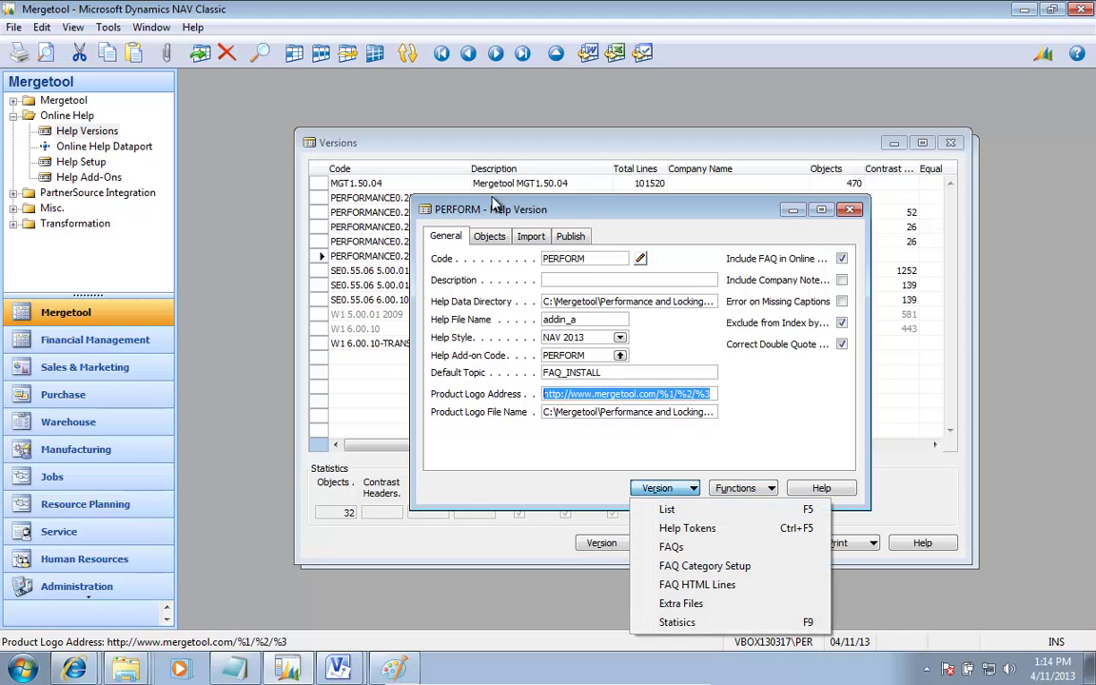
{"action": "left_click", "coordinate": [761, 493]}
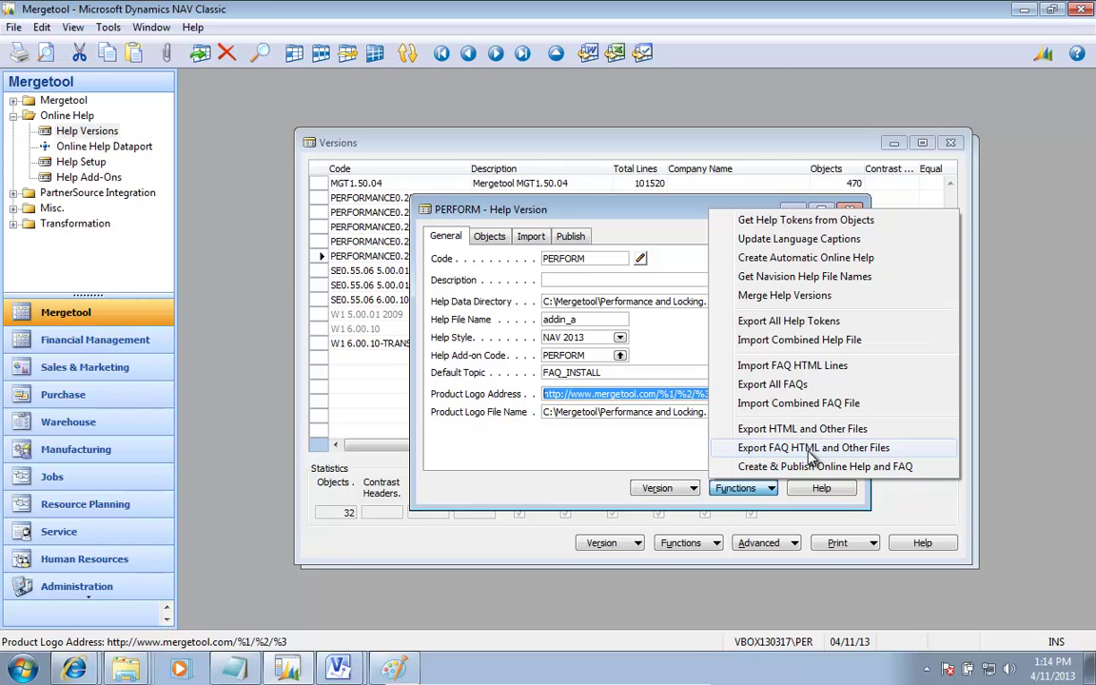
{"action": "left_click", "coordinate": [74, 669]}
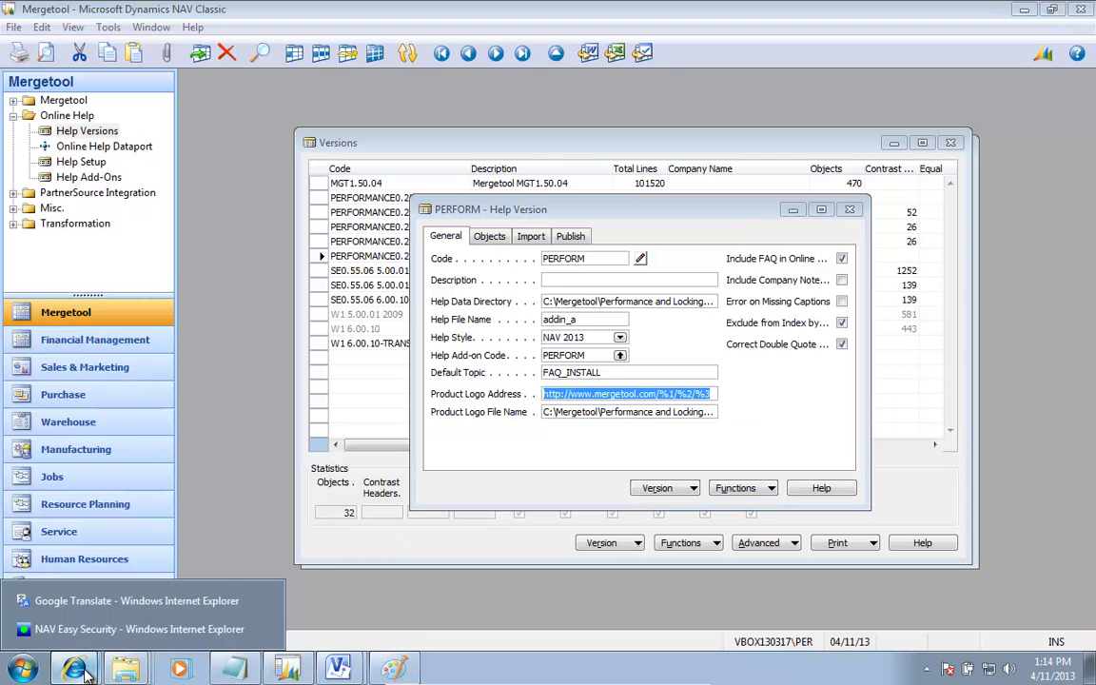
In Internet Explorer, go to the Mergetool.com home page and follow the NAV Easy Security FAQ link
{"action": "left_click", "coordinate": [108, 628]}
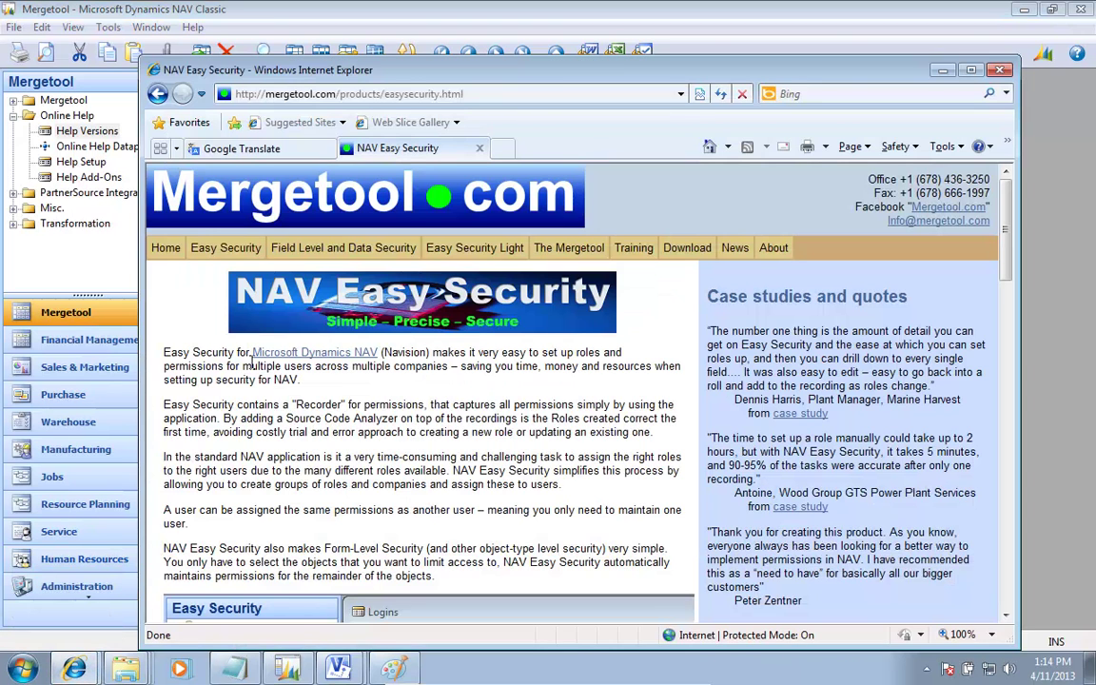
{"action": "left_click", "coordinate": [169, 248]}
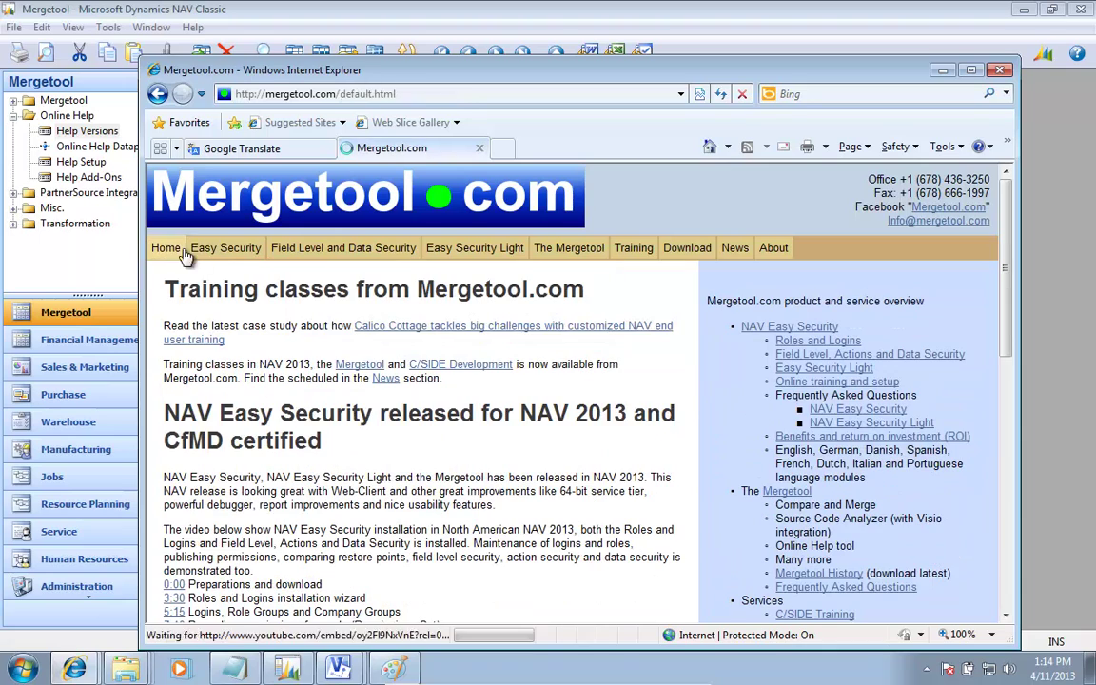
{"action": "left_click", "coordinate": [849, 416]}
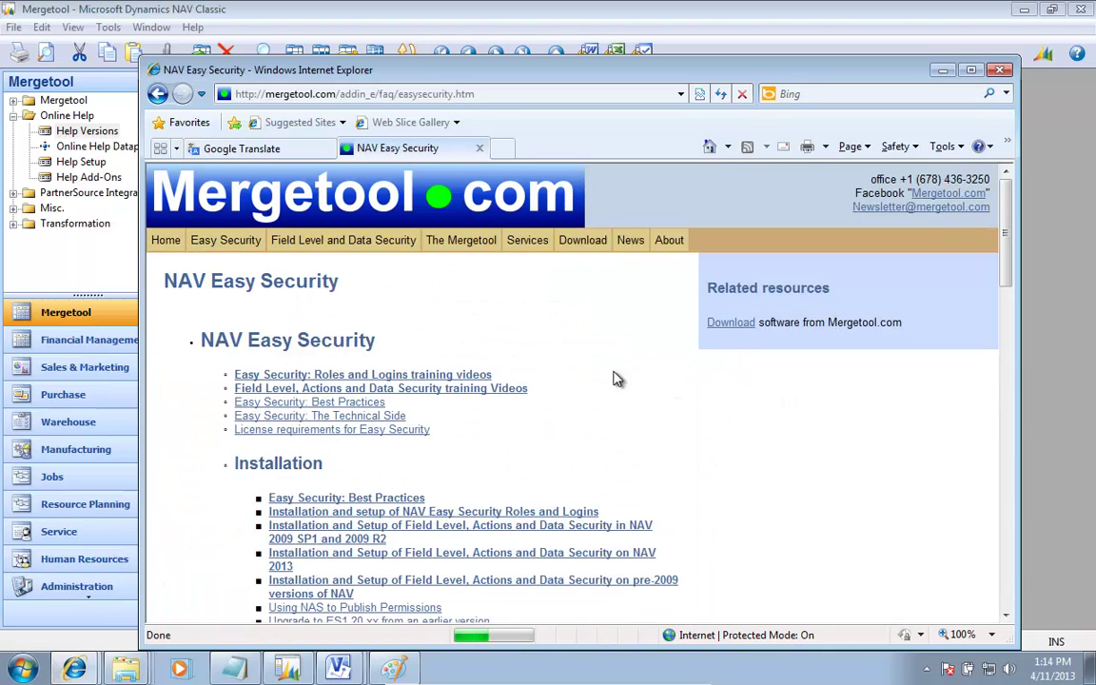